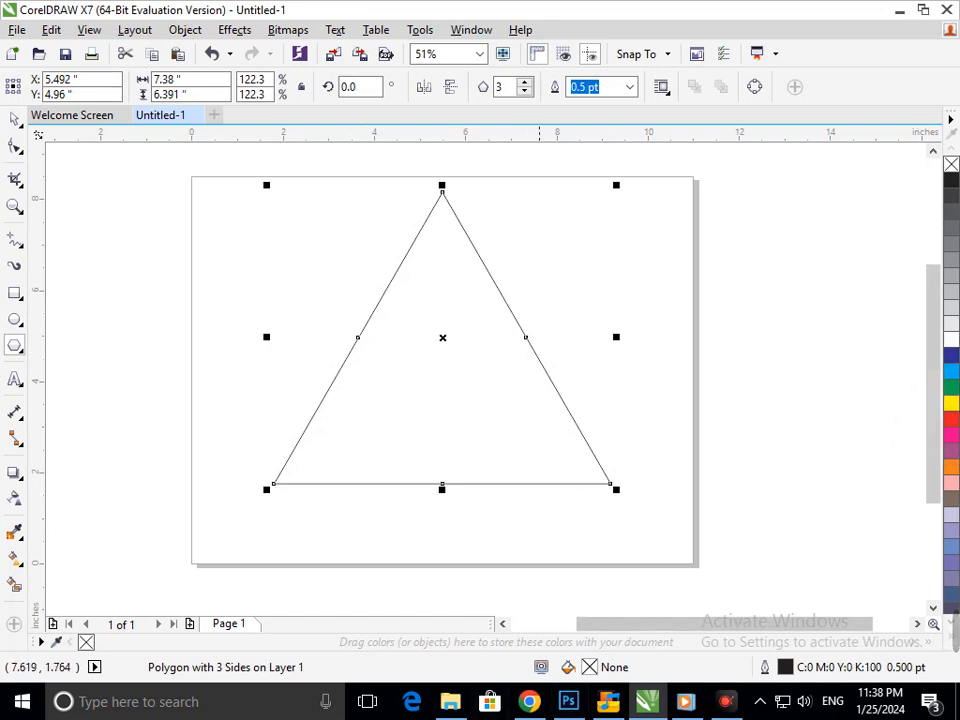
# - Narrow the triangle to about 6.56 inches wide and move it slightly lower on the page
pyautogui.click(14, 240)
pyautogui.click(80, 257)
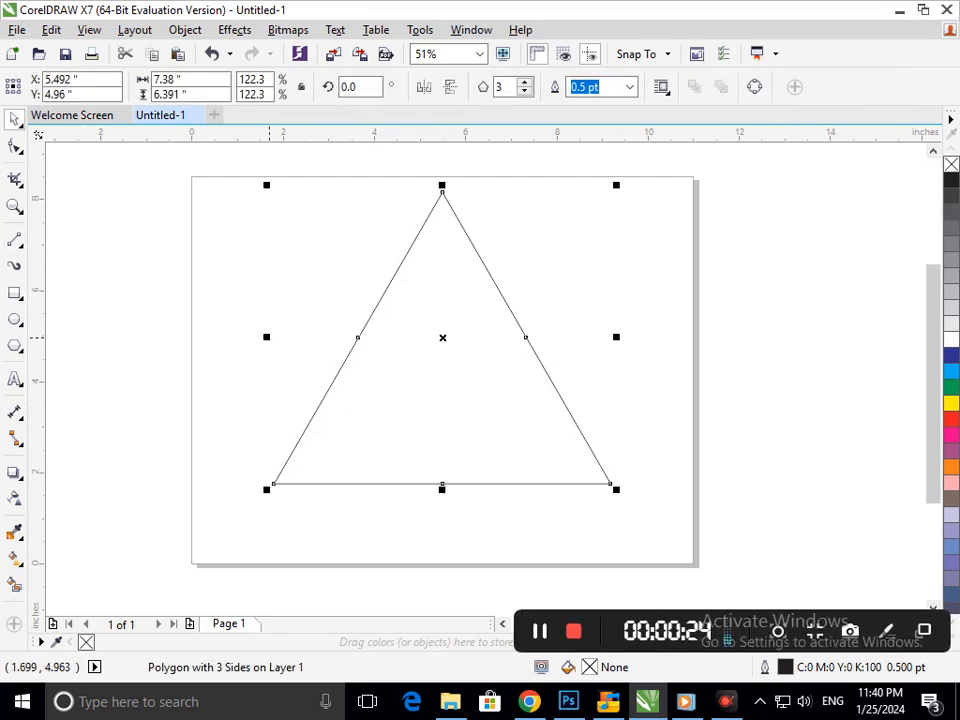
pyautogui.moveTo(267, 336); pyautogui.dragTo(312, 376)
pyautogui.moveTo(442, 338); pyautogui.dragTo(436, 400)
pyautogui.moveTo(307, 398); pyautogui.dragTo(286, 405)
pyautogui.click(218, 388)
pyautogui.moveTo(441, 467); pyautogui.dragTo(441, 435)
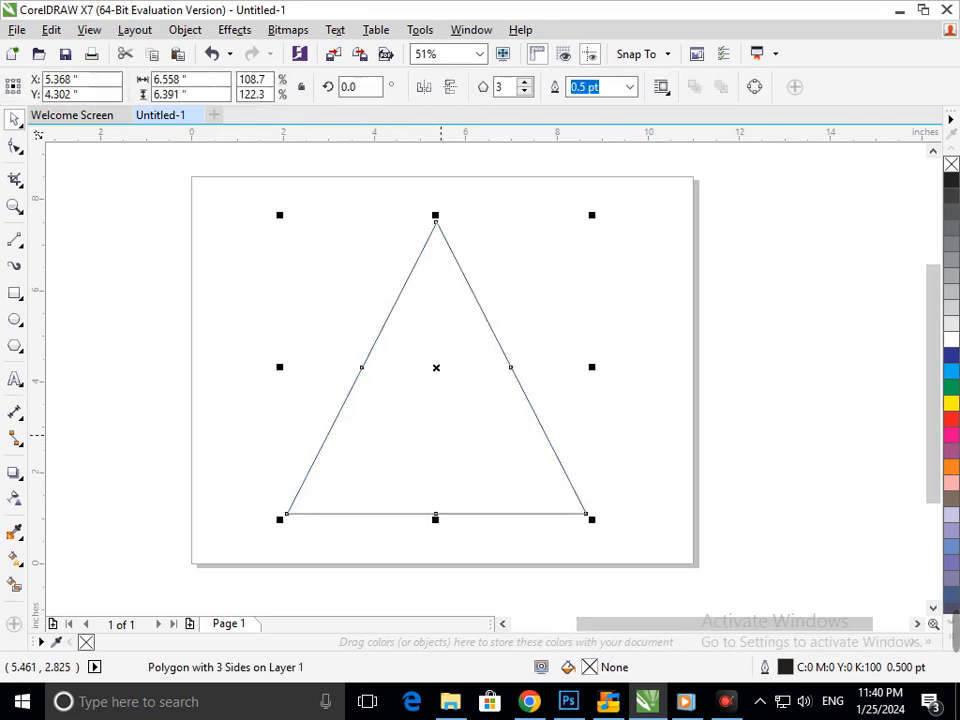
# - Draw a slanted line from below the triangle's base parallel to its left side, continuing horizontally past its right side, about 7.03 by 3.5 inches overall
pyautogui.click(15, 240)
pyautogui.moveTo(308, 547); pyautogui.dragTo(410, 366)
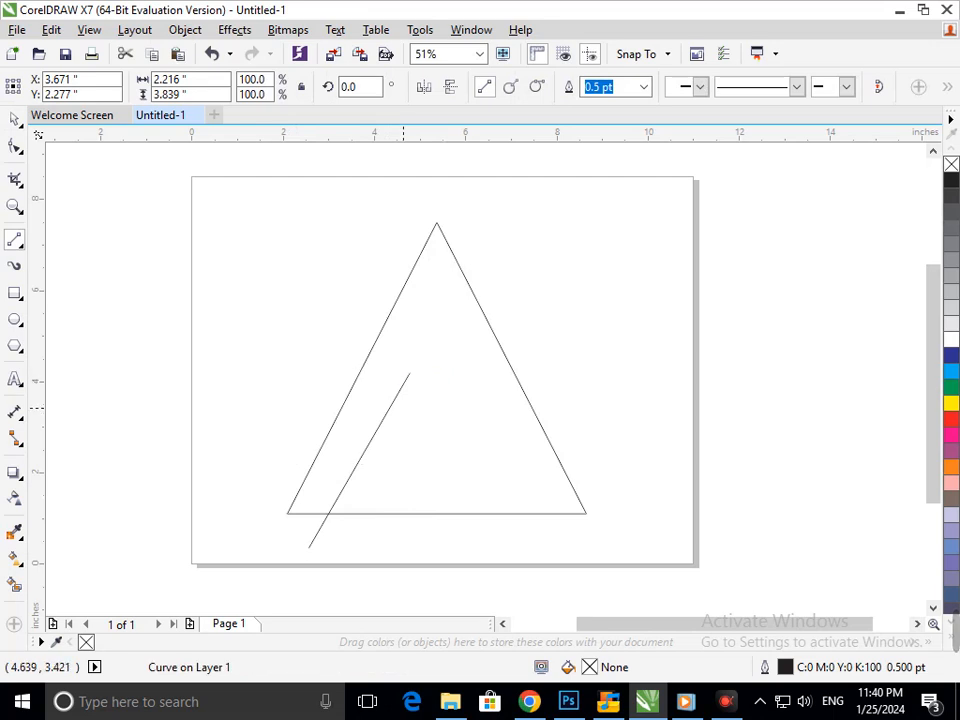
pyautogui.hotkey('ctrl', 'z')
pyautogui.moveTo(310, 549); pyautogui.dragTo(631, 390)
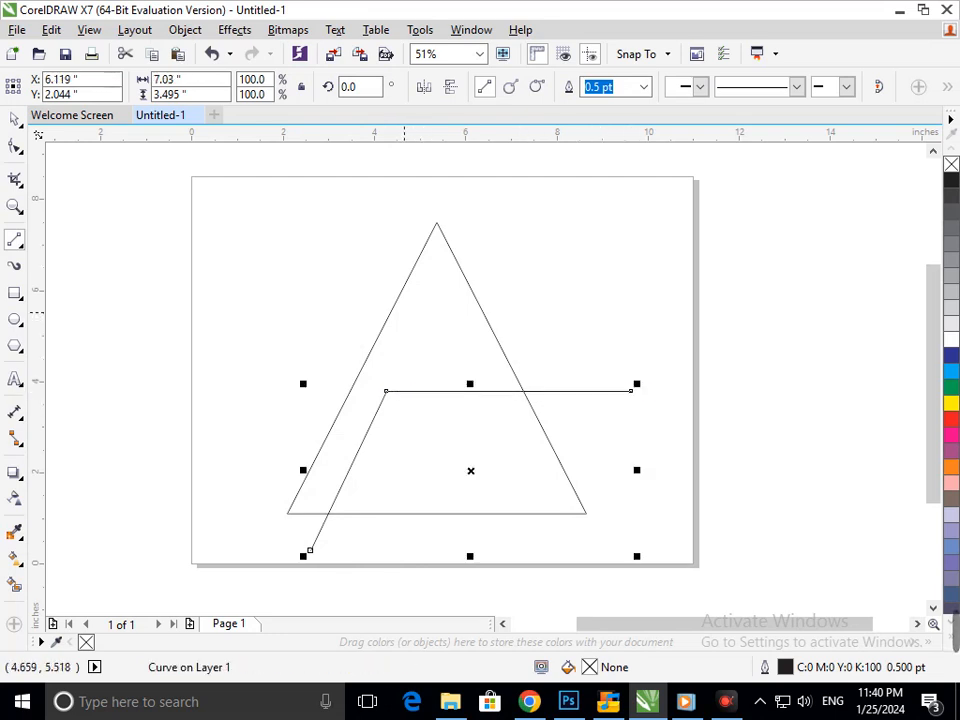
# - Draw a slanted line about 2.32 by 4.81 inches from the bend upward, parallel to the triangle's left side and beyond its right side
pyautogui.moveTo(436, 223); pyautogui.dragTo(436, 299)
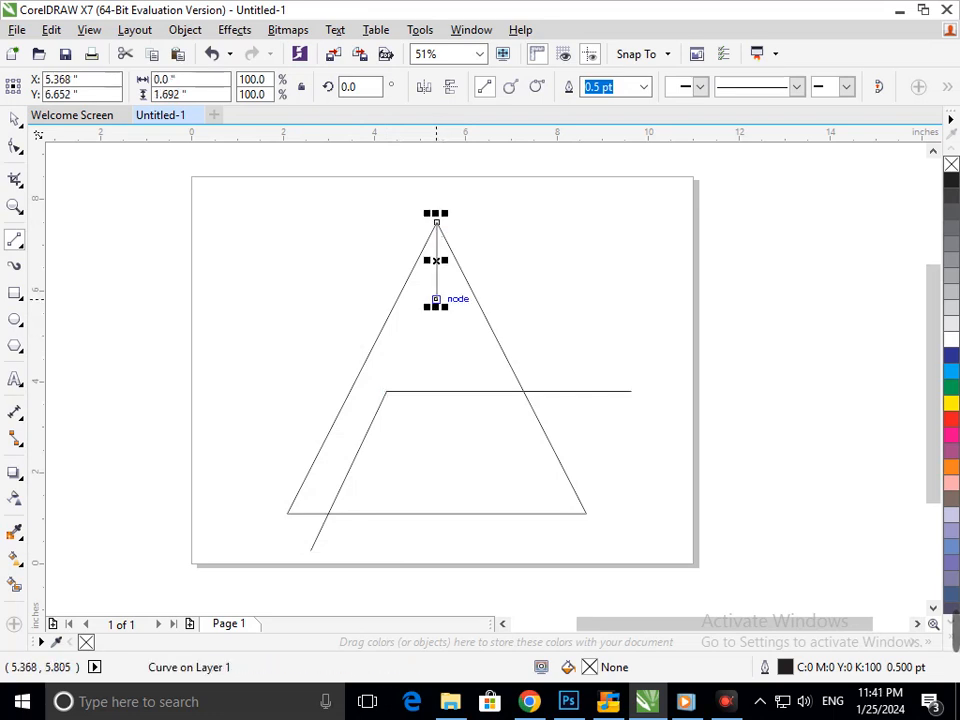
pyautogui.hotkey('ctrl', 'z')
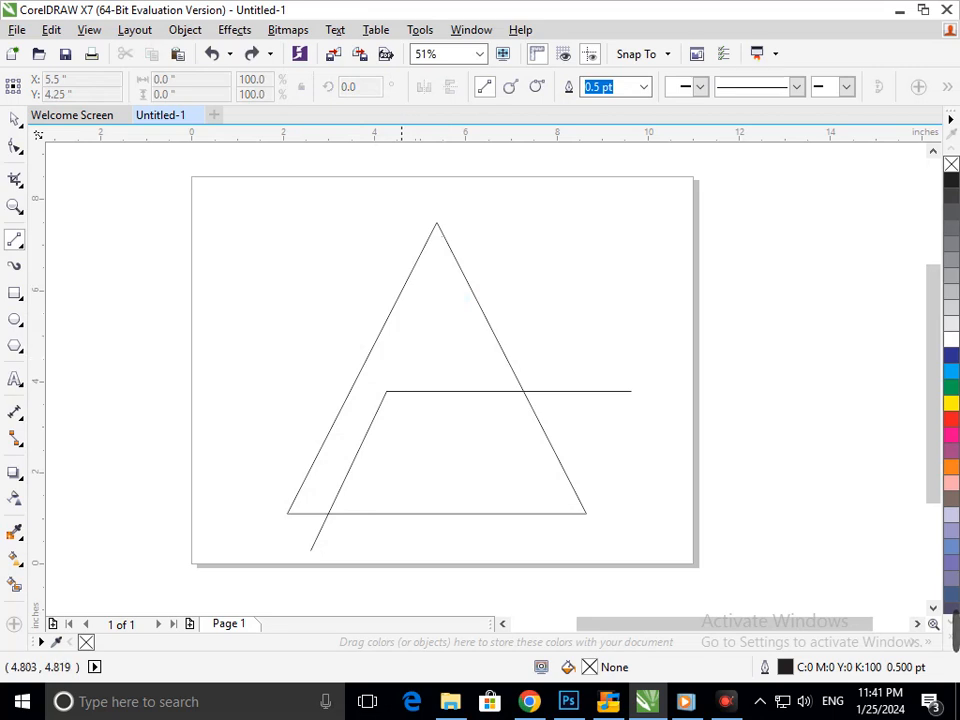
pyautogui.moveTo(387, 391)
pyautogui.mouseDown()
pyautogui.moveTo(497, 154)
pyautogui.moveTo(511, 175)
pyautogui.moveTo(492, 175)
pyautogui.mouseUp()
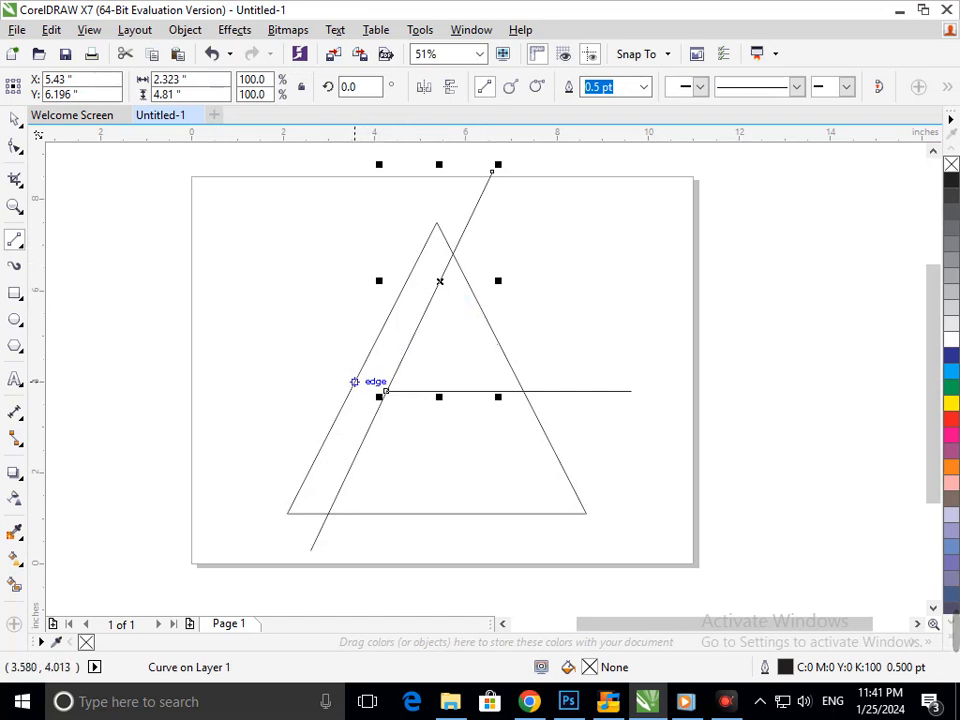
# - Delete the slanted line's segment outside the triangle and draw a horizontal line from its upper end to the page's right edge
pyautogui.click(19, 184)
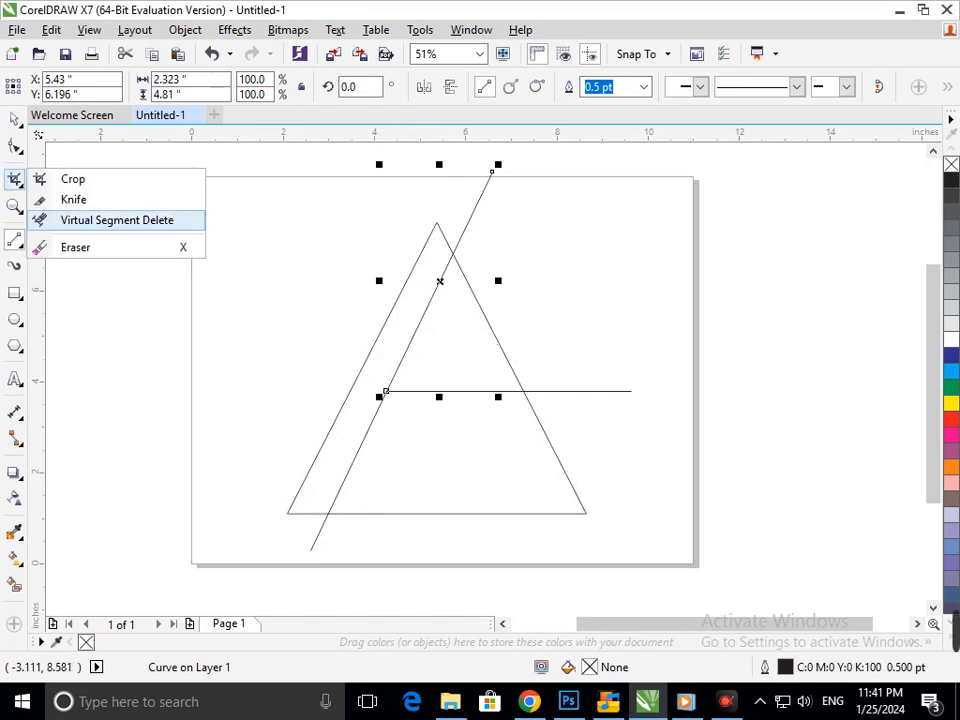
pyautogui.click(118, 220)
pyautogui.click(478, 201)
pyautogui.click(15, 240)
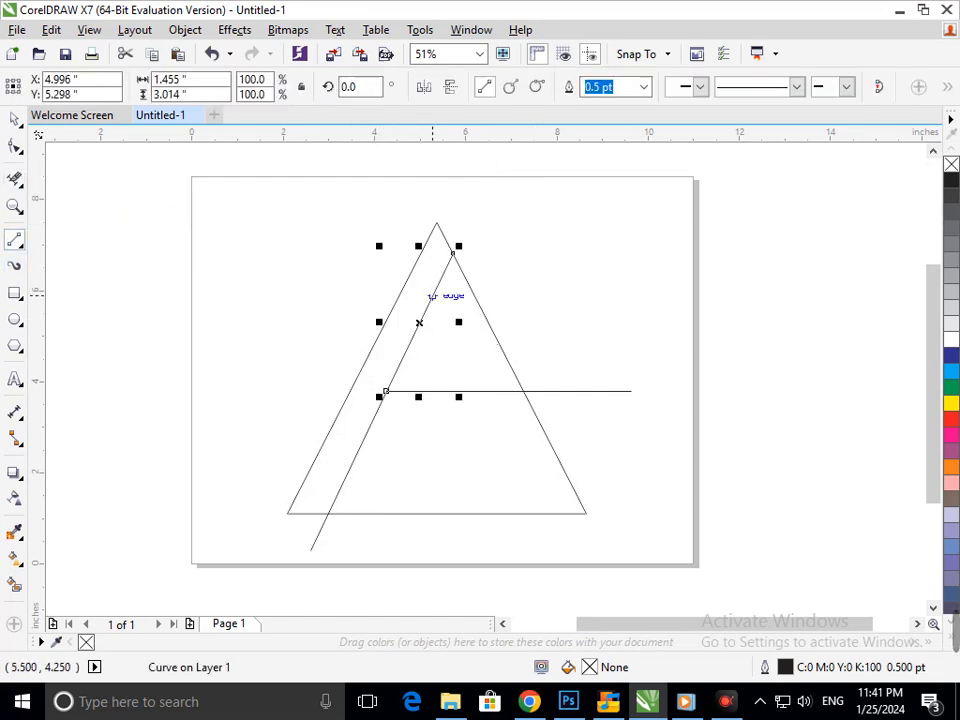
pyautogui.moveTo(453, 253); pyautogui.dragTo(693, 253)
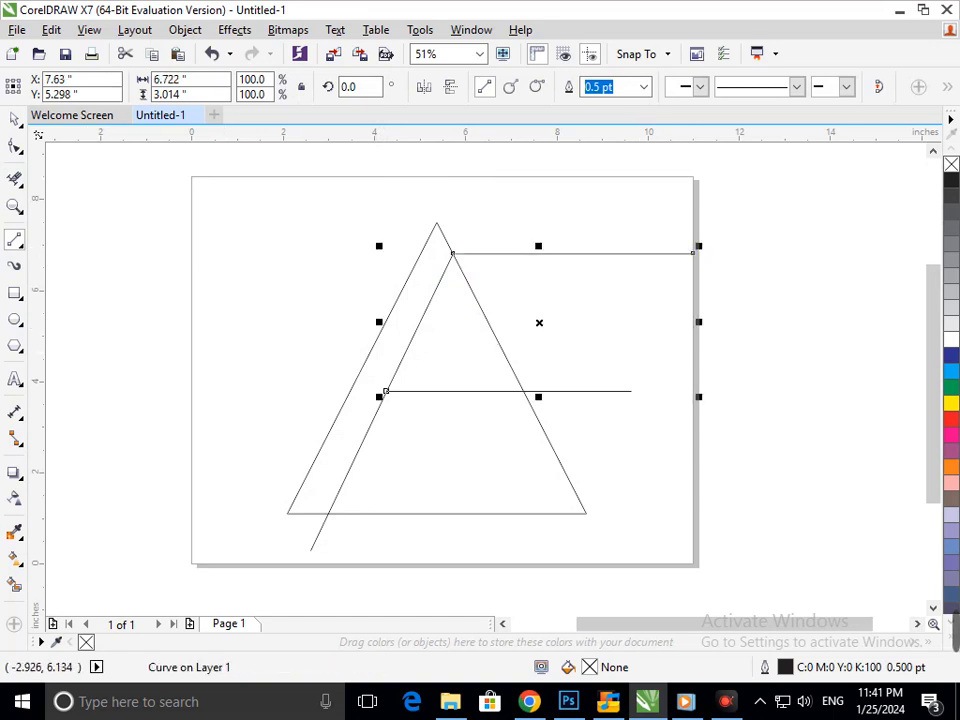
pyautogui.click(14, 178)
pyautogui.click(495, 334)
pyautogui.moveTo(467, 352); pyautogui.dragTo(460, 432)
pyautogui.hotkey('ctrl', 'z')
pyautogui.hotkey('ctrl', 'shift', 'z')
pyautogui.hotkey('ctrl', 'z')
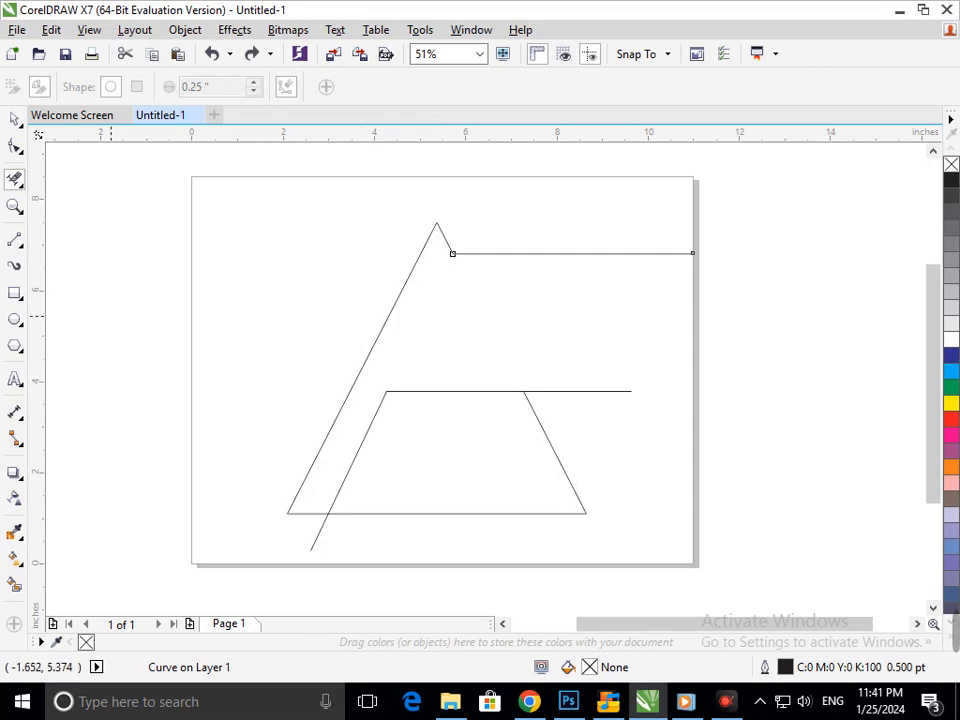
pyautogui.hotkey('ctrl', 'z')
pyautogui.hotkey('ctrl', 'z')
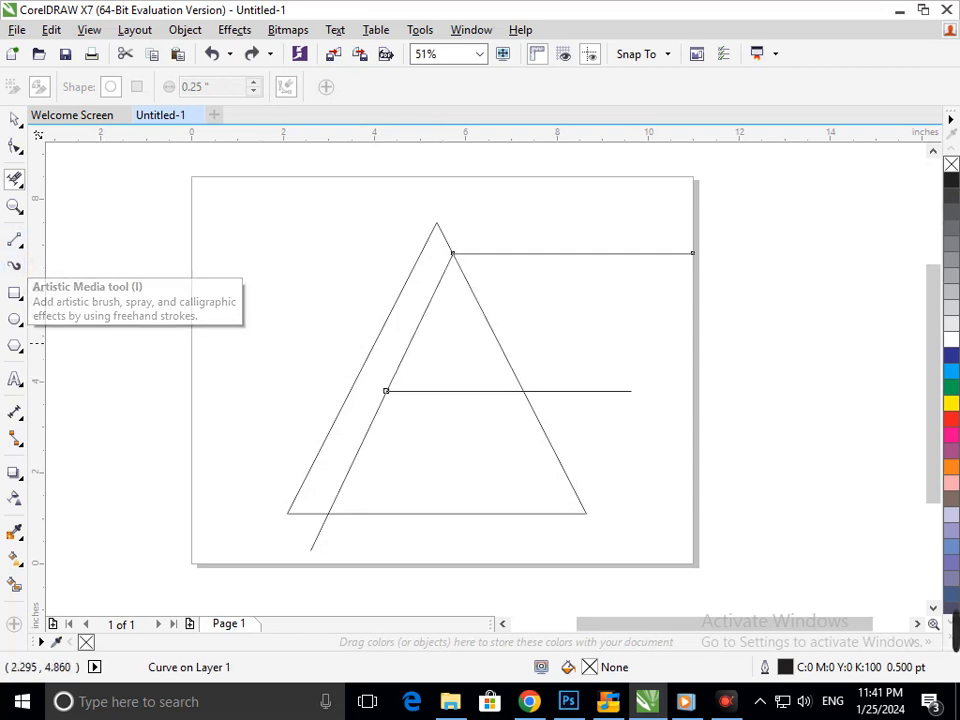
pyautogui.moveTo(420, 357); pyautogui.dragTo(432, 420)
pyautogui.moveTo(462, 347); pyautogui.dragTo(633, 322)
pyautogui.hotkey('ctrl', 'z')
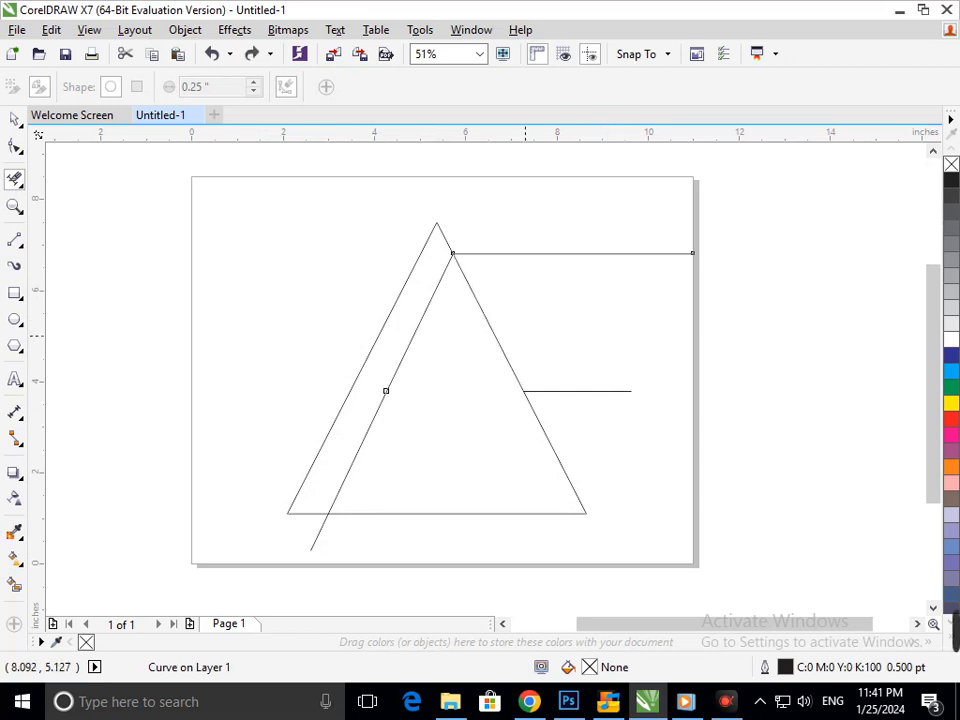
pyautogui.hotkey('ctrl', 'z')
# - Delete the inner slanted line and the triangle's right side between the two horizontal lines using Virtual Segment Delete
pyautogui.click(414, 338)
pyautogui.click(492, 335)
pyautogui.click(551, 445)
pyautogui.hotkey('ctrl', 'z')
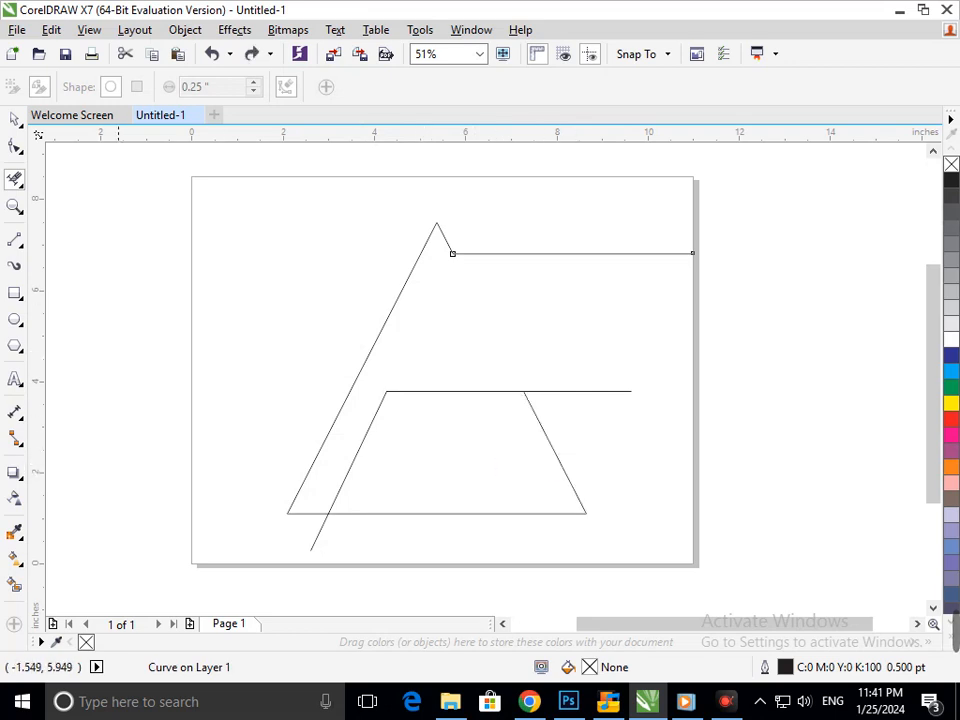
pyautogui.hotkey('ctrl', 'shift', 'z')
pyautogui.hotkey('ctrl', 'z')
# - Draw a short slanted line about 0.64 by 1.25 inches upward from where the triangle's right side meets the lower horizontal line
pyautogui.click(14, 120)
pyautogui.click(147, 275)
pyautogui.click(14, 240)
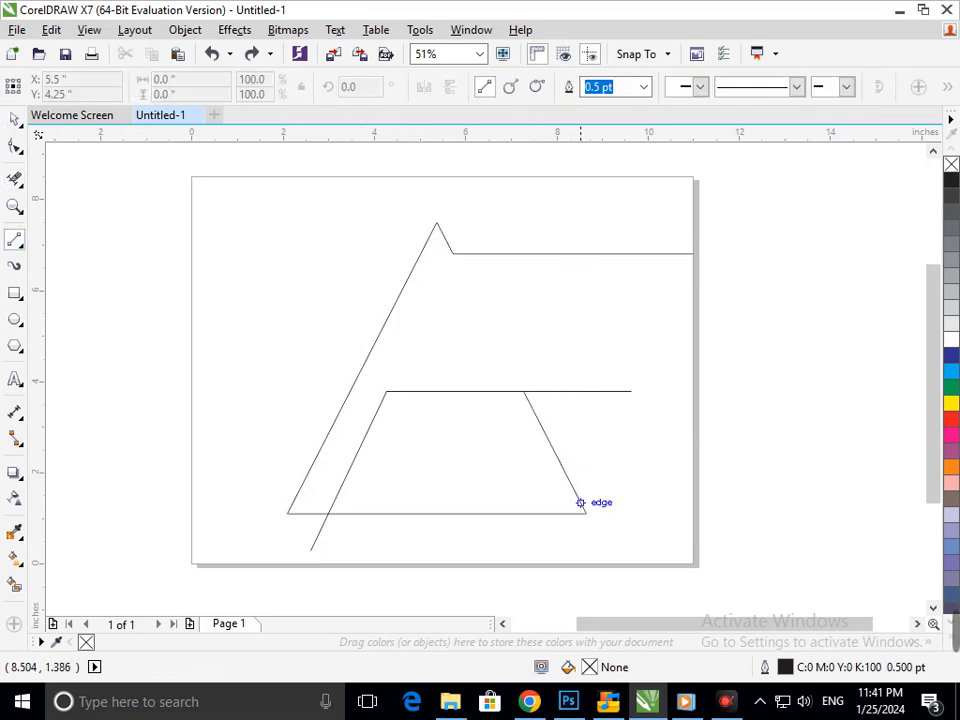
pyautogui.click(523, 391)
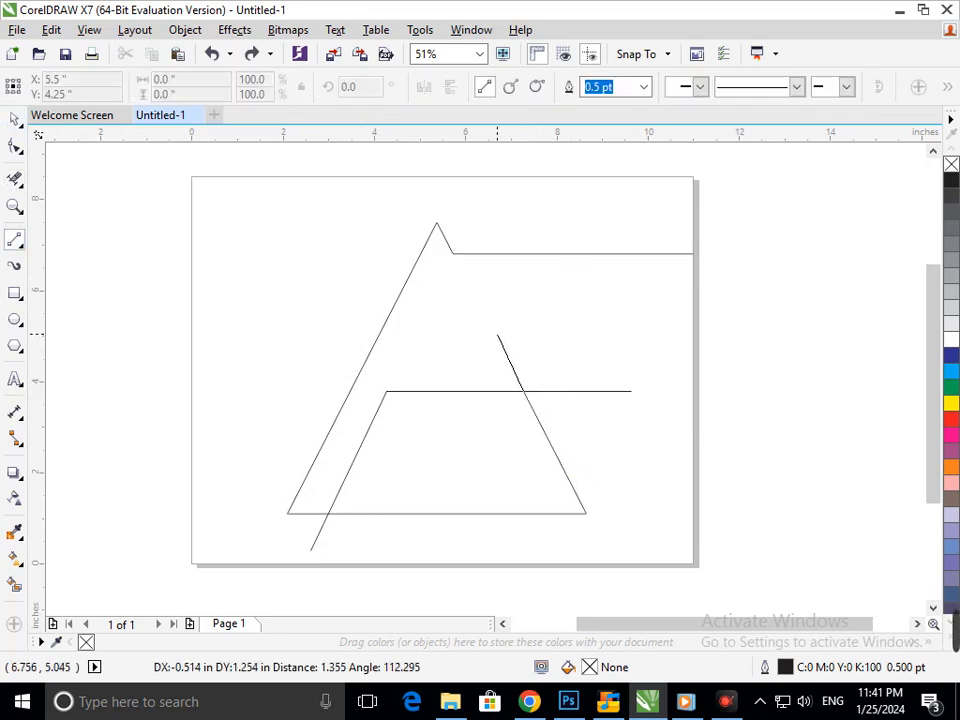
pyautogui.click(495, 334)
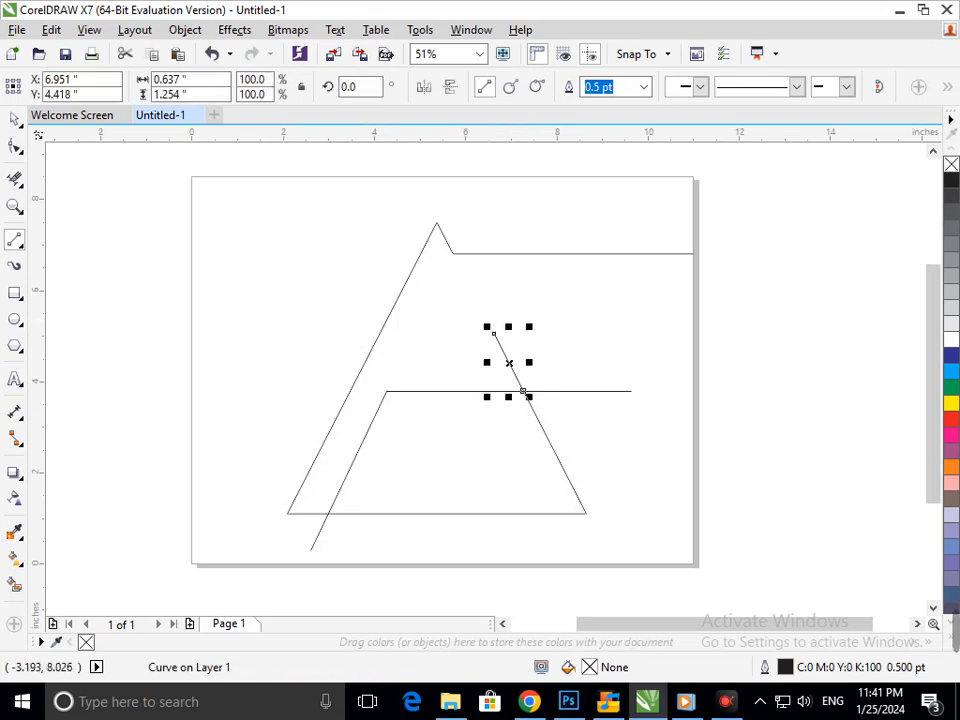
pyautogui.click(14, 180)
pyautogui.click(545, 434)
pyautogui.hotkey('ctrl', 'z')
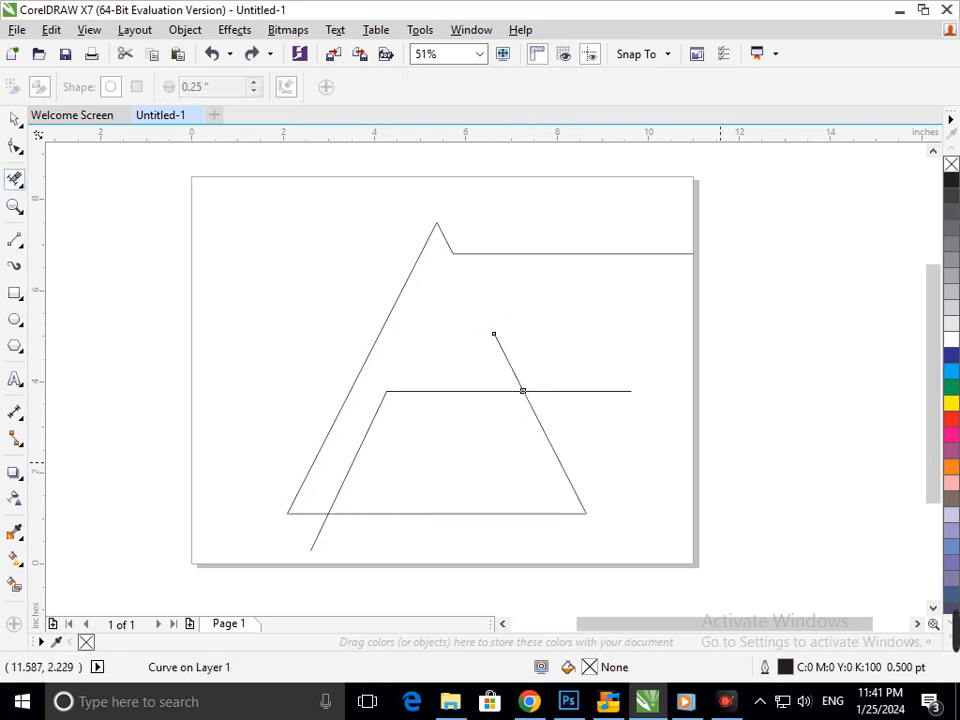
# - Draw a short line at the triangle's lower-right corner and delete the remaining lower part of its right side with Virtual Segment Delete
pyautogui.click(14, 240)
pyautogui.press('F2')
pyautogui.moveTo(555, 495); pyautogui.dragTo(631, 533)
pyautogui.click(374, 356)
pyautogui.moveTo(382, 356); pyautogui.dragTo(437, 465)
pyautogui.click(14, 180)
pyautogui.moveTo(270, 225); pyautogui.dragTo(657, 295)
pyautogui.moveTo(457, 424); pyautogui.dragTo(385, 438)
pyautogui.moveTo(348, 346); pyautogui.dragTo(455, 357)
pyautogui.press('F3')
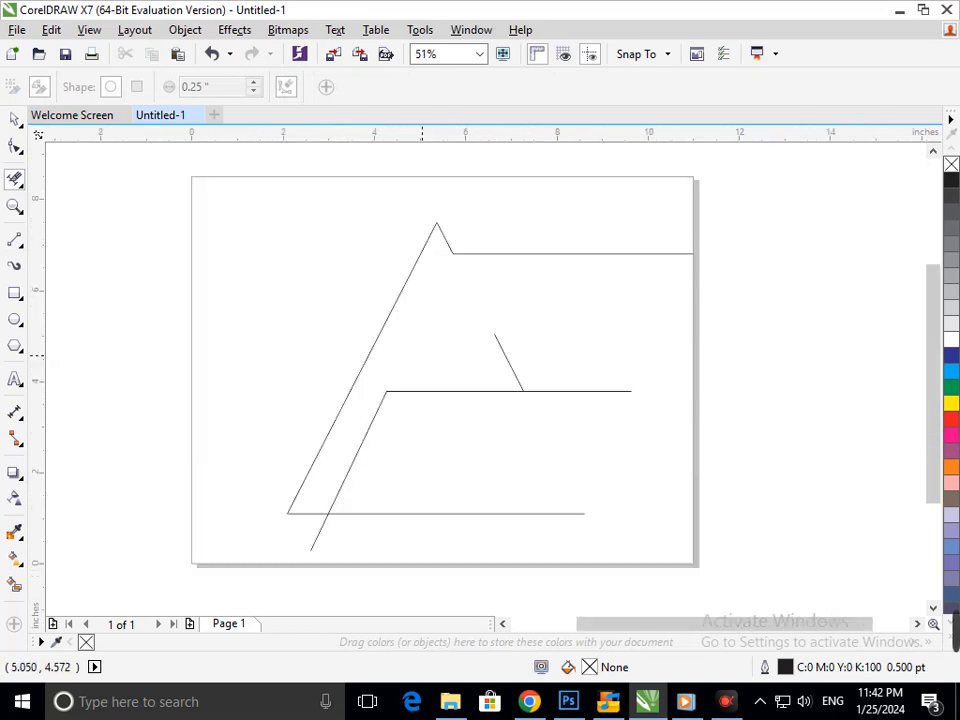
# - Delete the inner slanted line's segment that extends below the triangle's base
pyautogui.moveTo(305, 531); pyautogui.dragTo(391, 557)
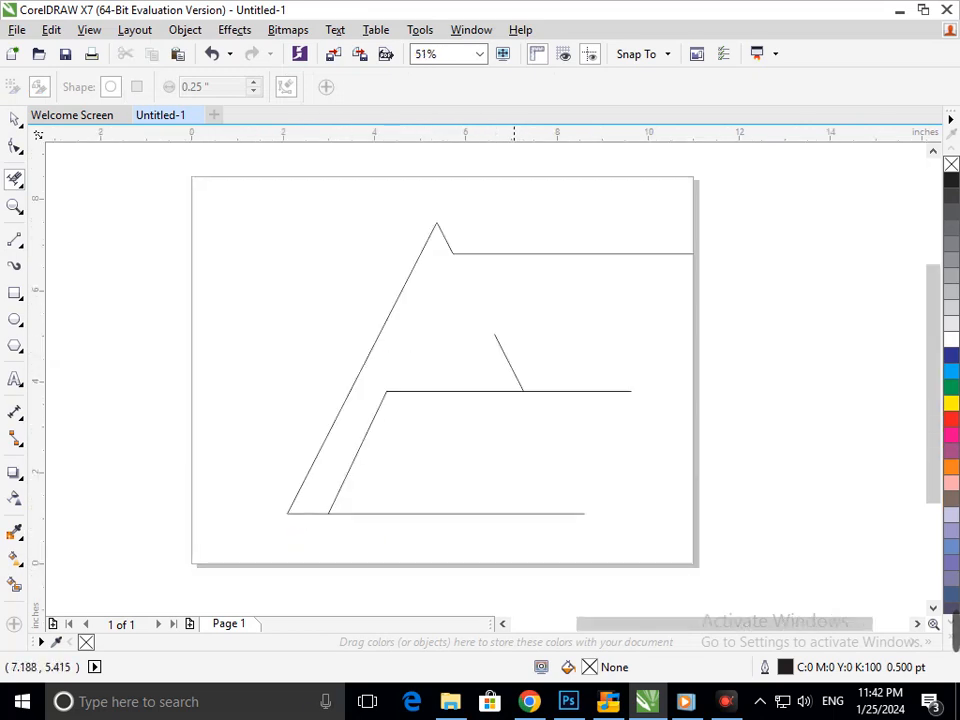
pyautogui.press('space')
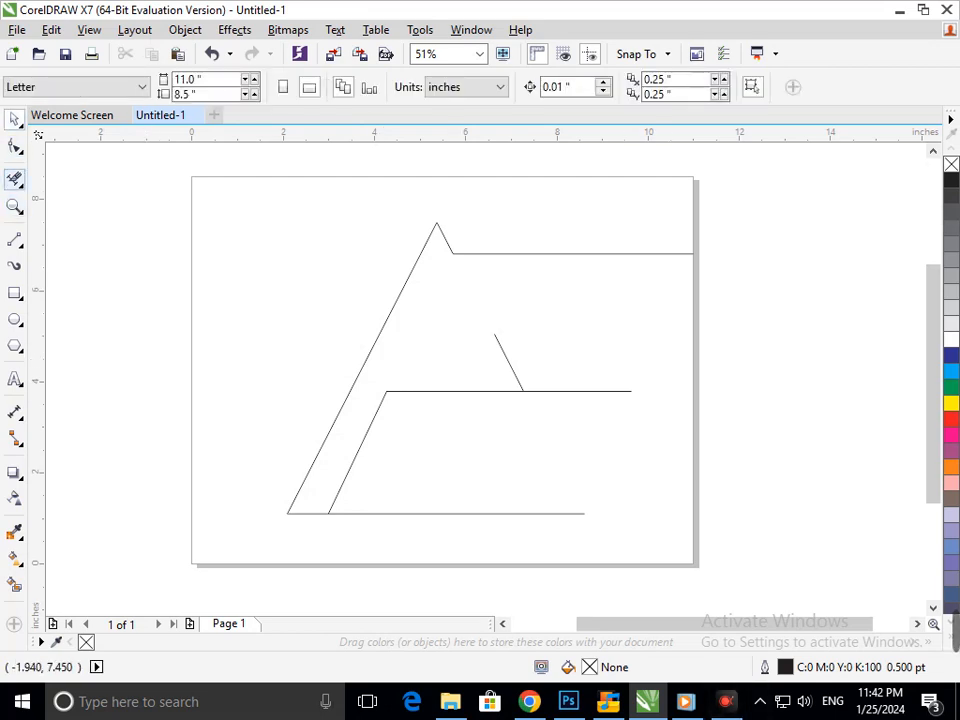
pyautogui.click(14, 178)
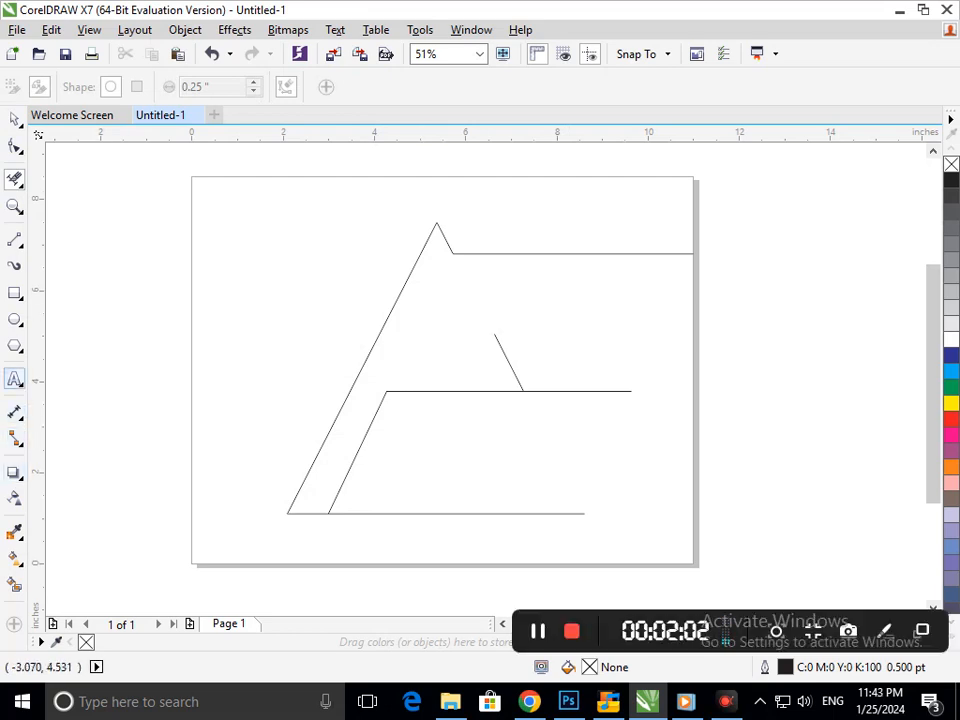
# - Draw a five-pointed star about 1.84 by 1.75 inches between the two upper horizontal lines and shift it left, clear of the short slanted line
pyautogui.click(14, 379)
pyautogui.click(14, 345)
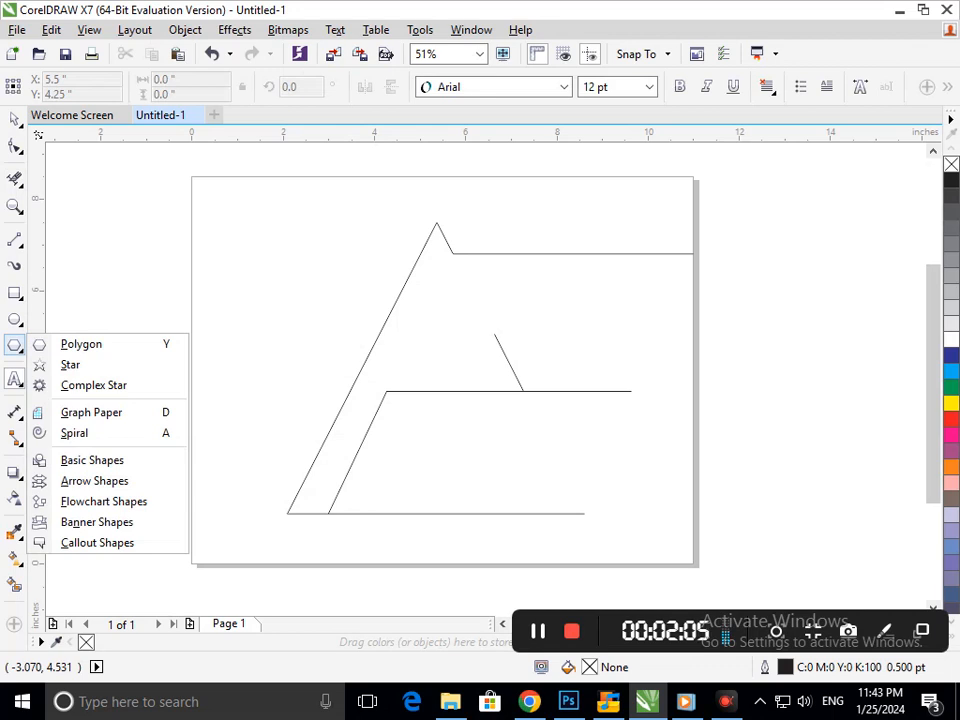
pyautogui.click(70, 364)
pyautogui.moveTo(452, 292); pyautogui.dragTo(490, 378)
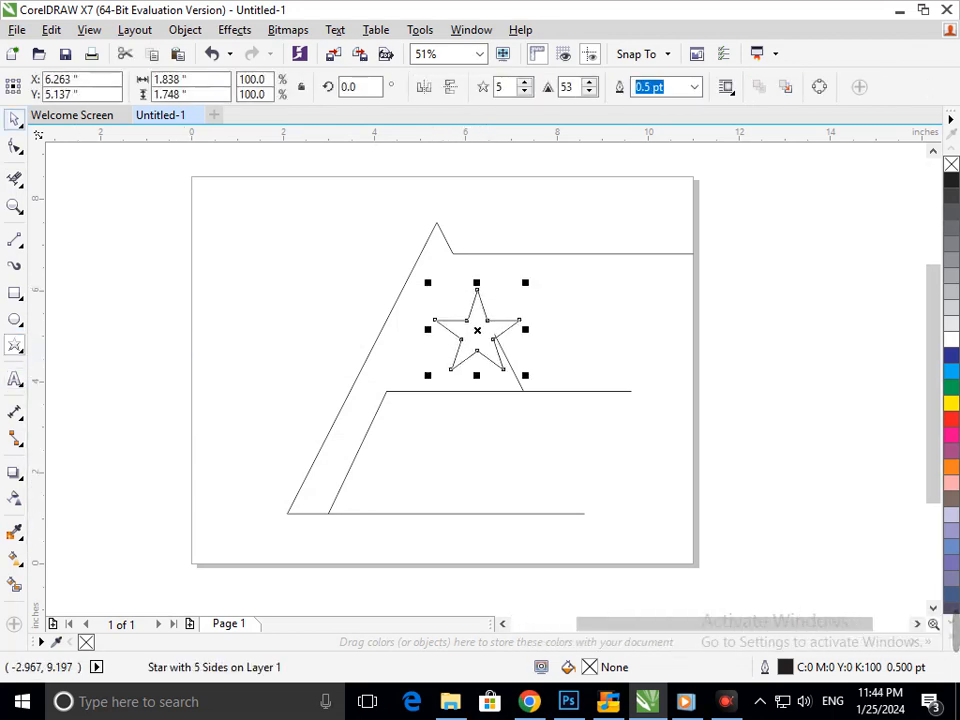
pyautogui.click(14, 119)
pyautogui.click(399, 326)
pyautogui.moveTo(466, 336); pyautogui.dragTo(441, 332)
pyautogui.click(767, 388)
# - Enlarge the star to about 2.09 by 1.99 inches and shift it slightly up and left
pyautogui.scroll(2, 472, 318)
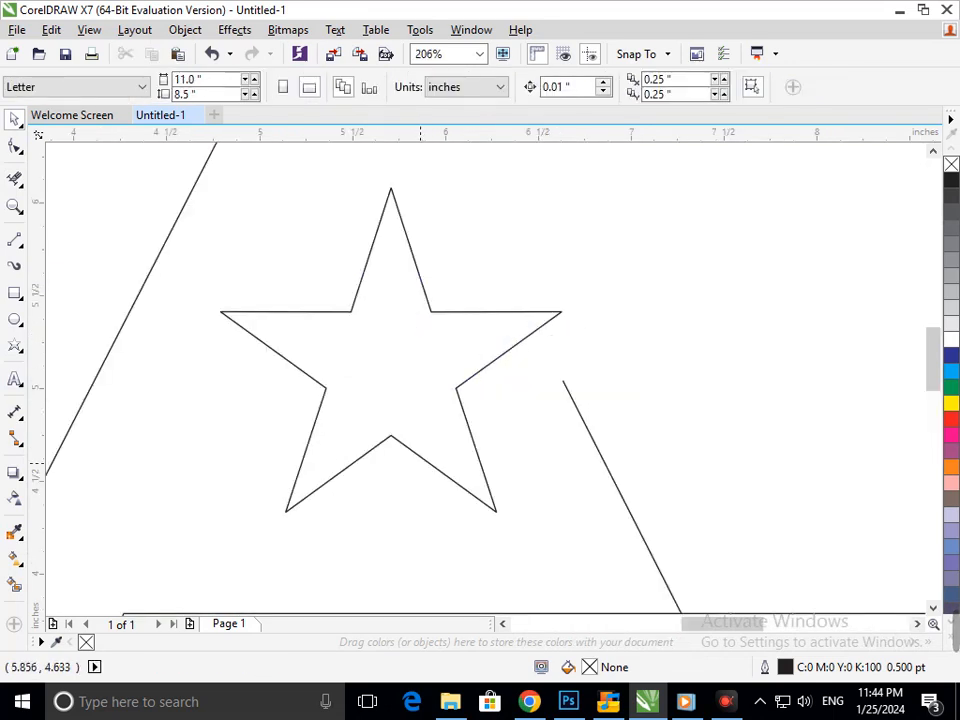
pyautogui.click(472, 500)
pyautogui.click(733, 377)
pyautogui.click(425, 421)
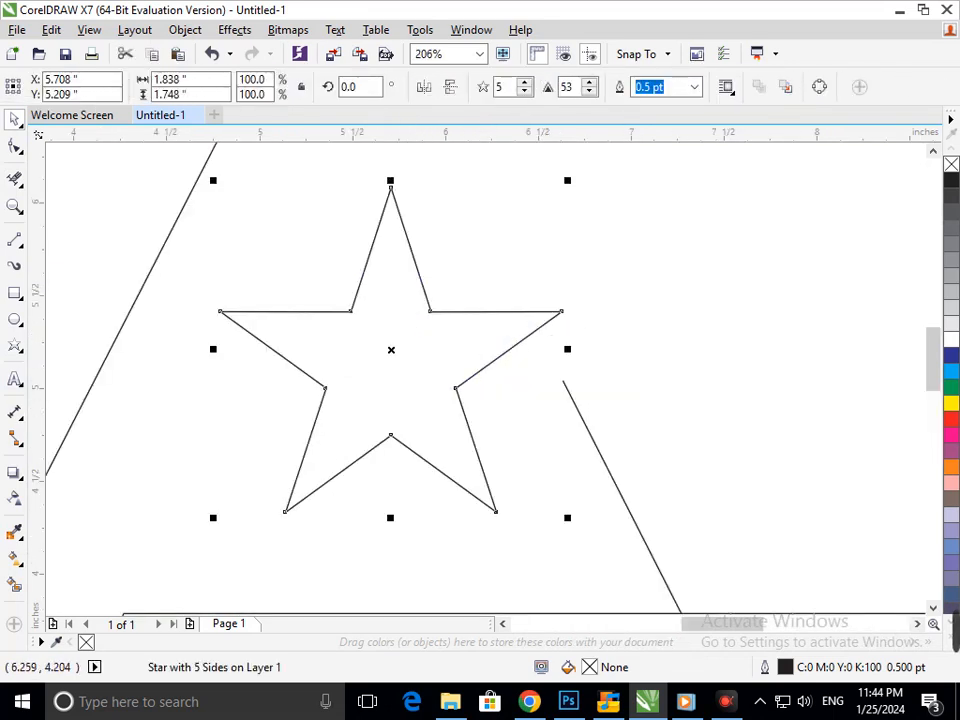
pyautogui.moveTo(567, 518); pyautogui.dragTo(586, 552)
pyautogui.moveTo(453, 494); pyautogui.dragTo(389, 434)
pyautogui.hotkey('ctrl', 'z')
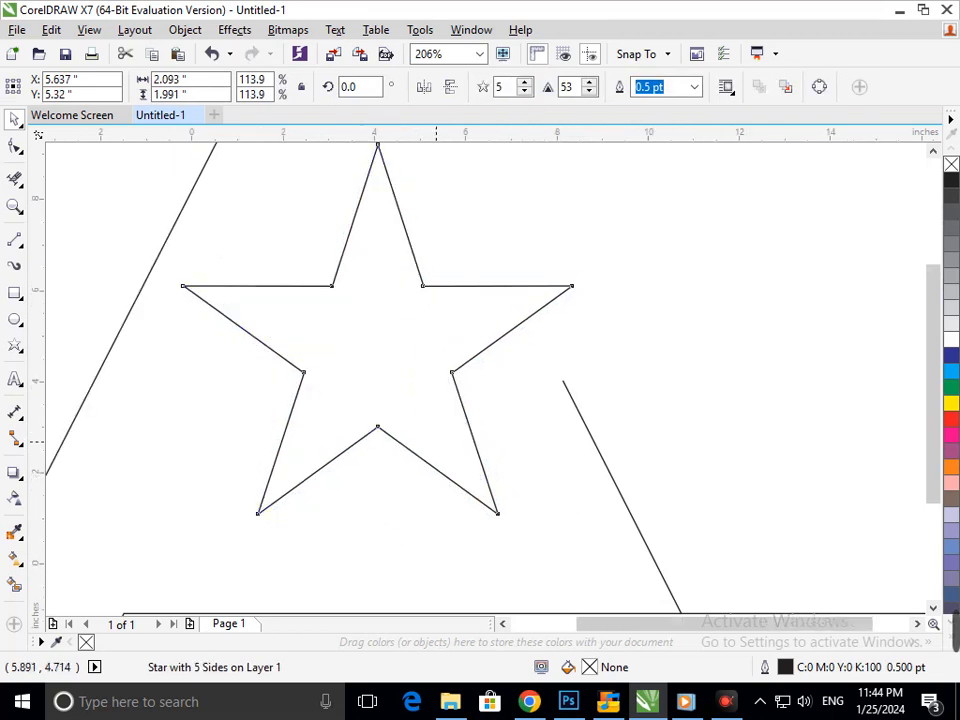
pyautogui.scroll(-2, 442, 442)
pyautogui.press('Escape')
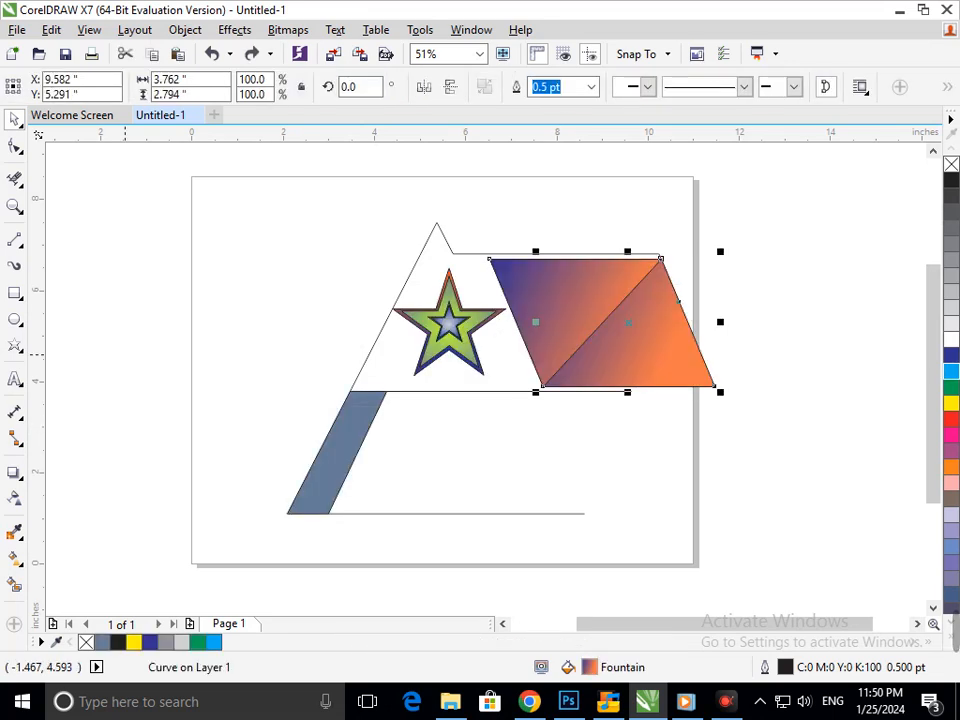
# - Reverse the fountain fill of the right-hand gradient triangle and deselect it
pyautogui.click(15, 558)
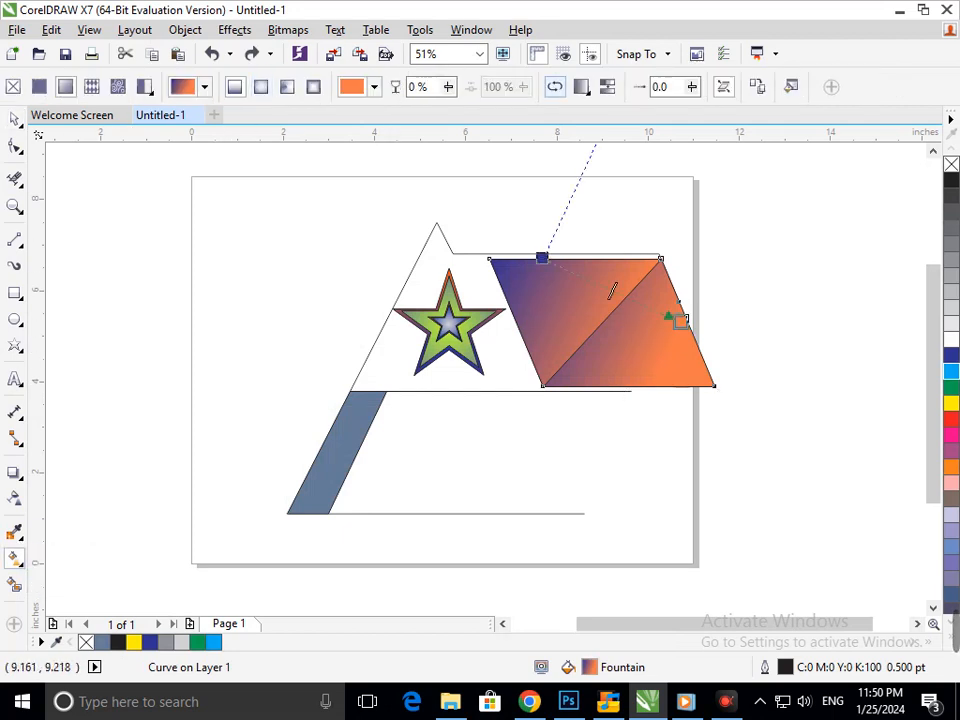
pyautogui.click(555, 87)
pyautogui.press('space')
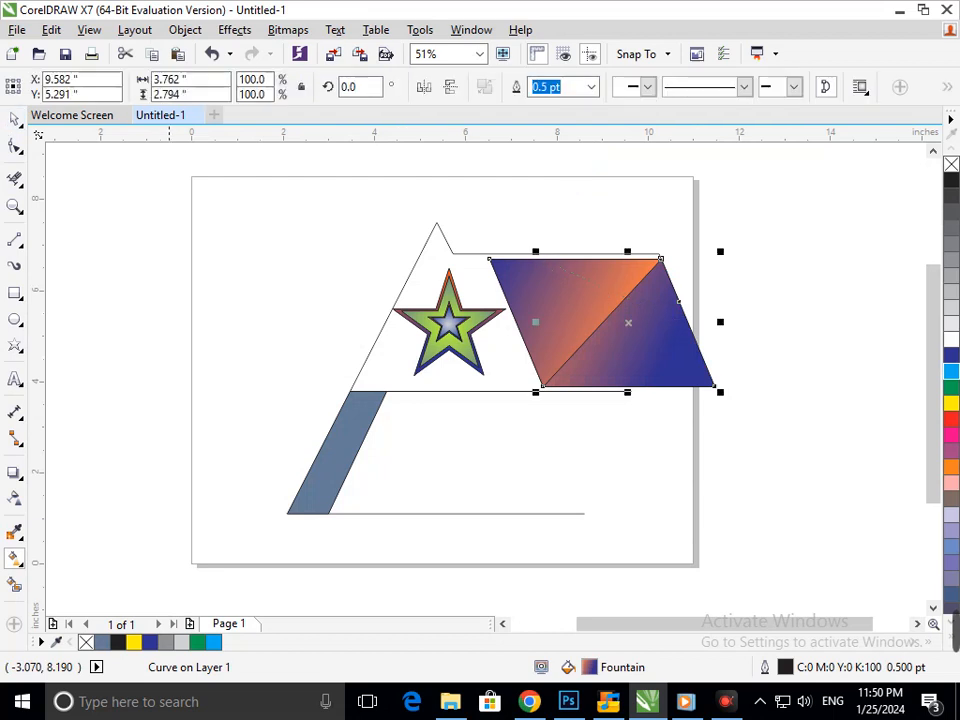
pyautogui.press('Escape')
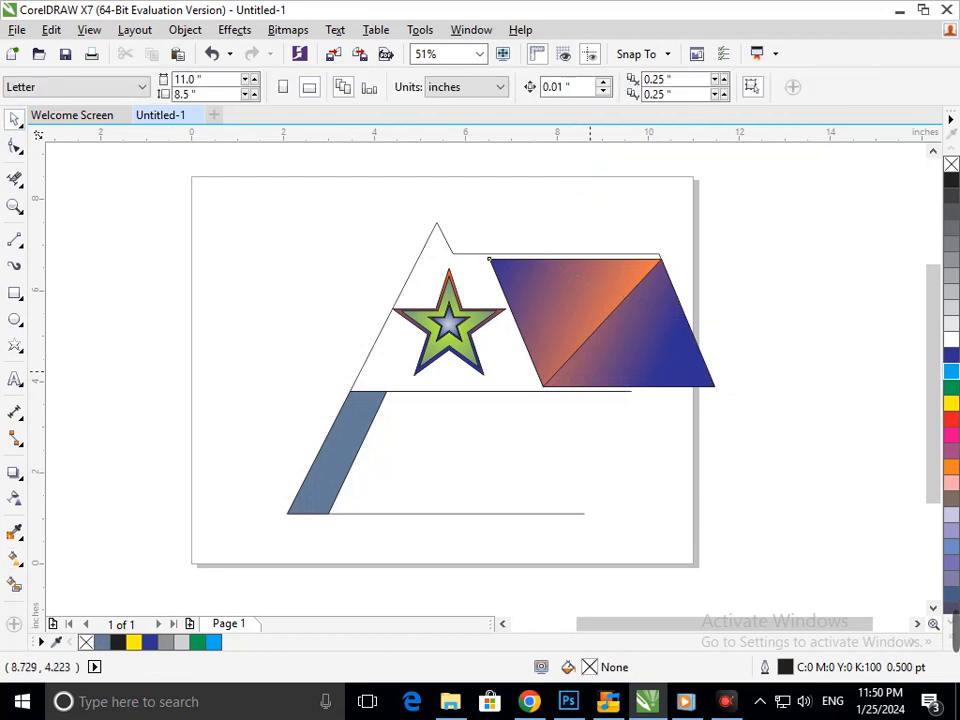
# - Narrow the right-hand gradient triangle to about 3.43 inches wide from its left side, separating it from the left-hand triangle
pyautogui.click(590, 371)
pyautogui.moveTo(538, 325); pyautogui.dragTo(548, 332)
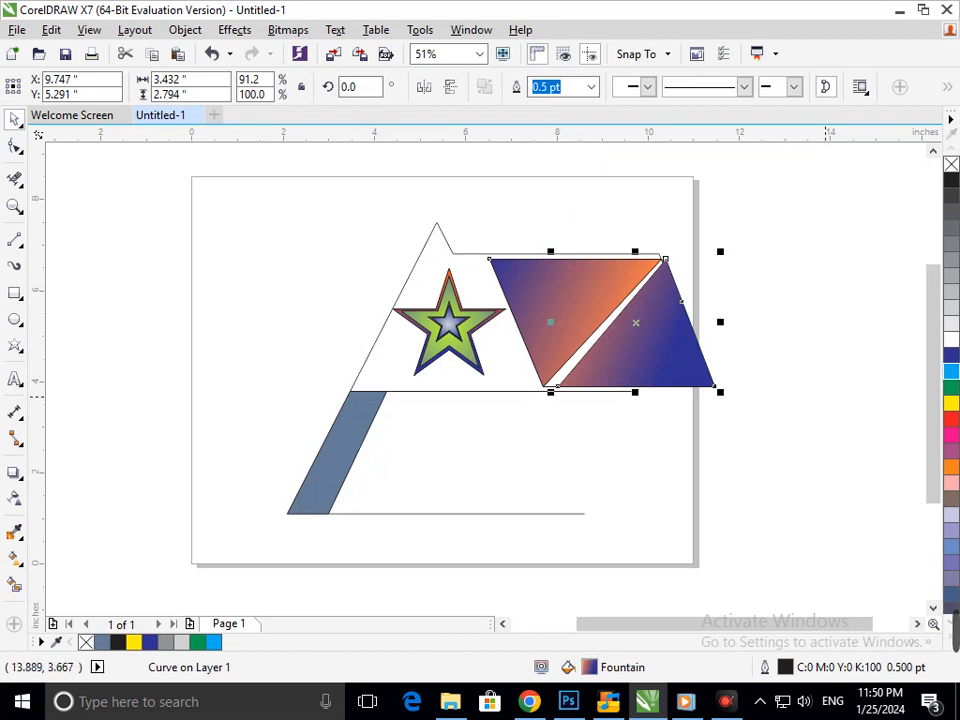
pyautogui.press('Escape')
# - Scale the left-hand gradient triangle down to about 3.37 by 2.51 inches, keeping its upper-left corner in place
pyautogui.click(530, 340)
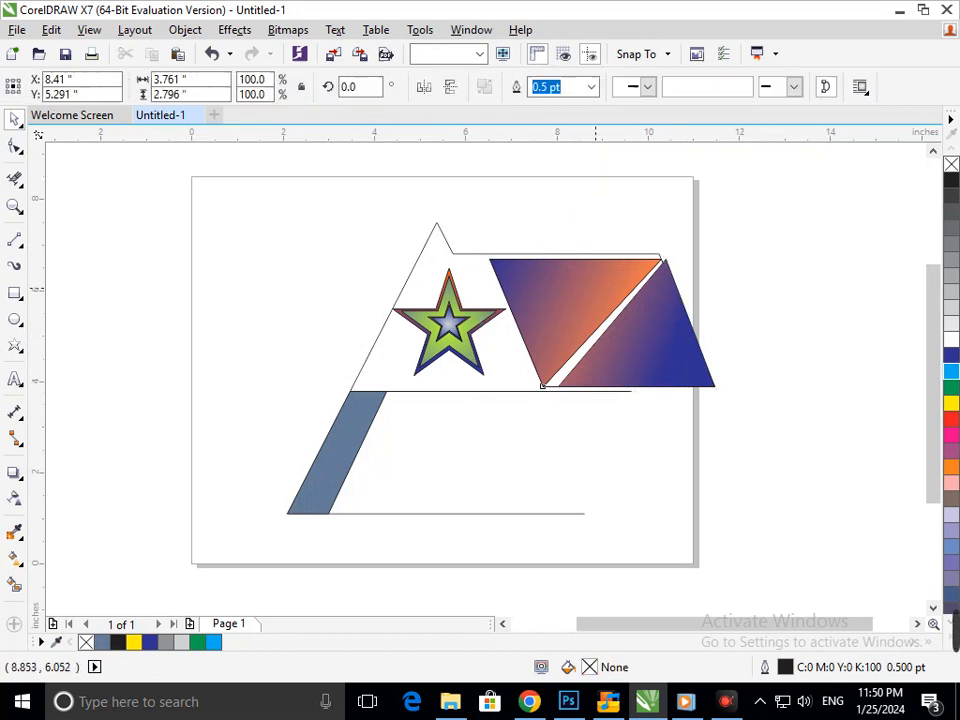
pyautogui.moveTo(667, 392); pyautogui.dragTo(641, 380)
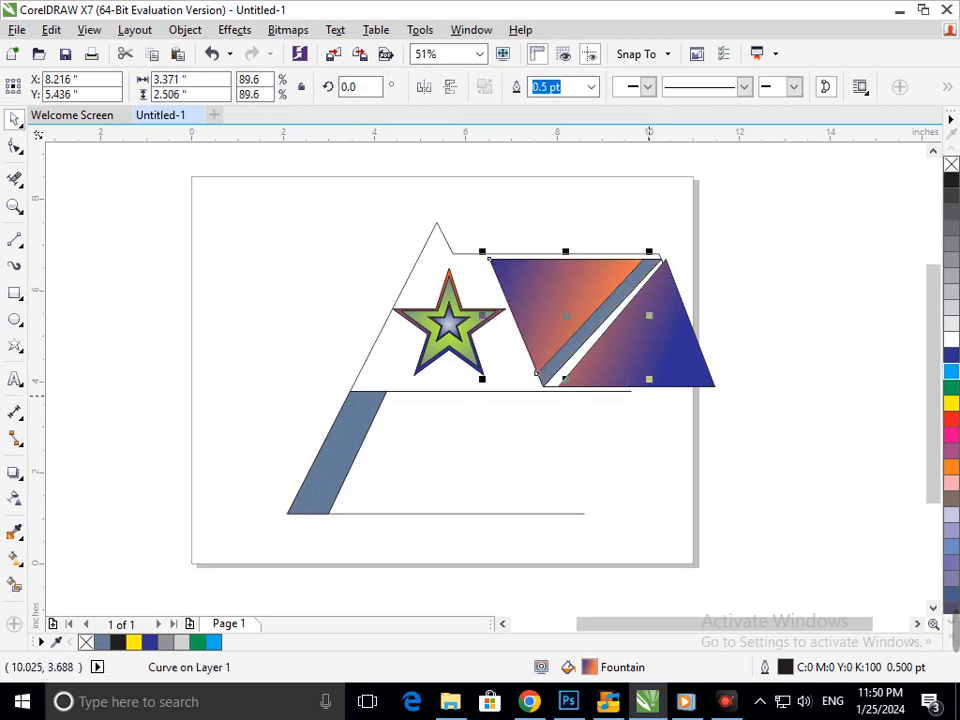
pyautogui.click(706, 488)
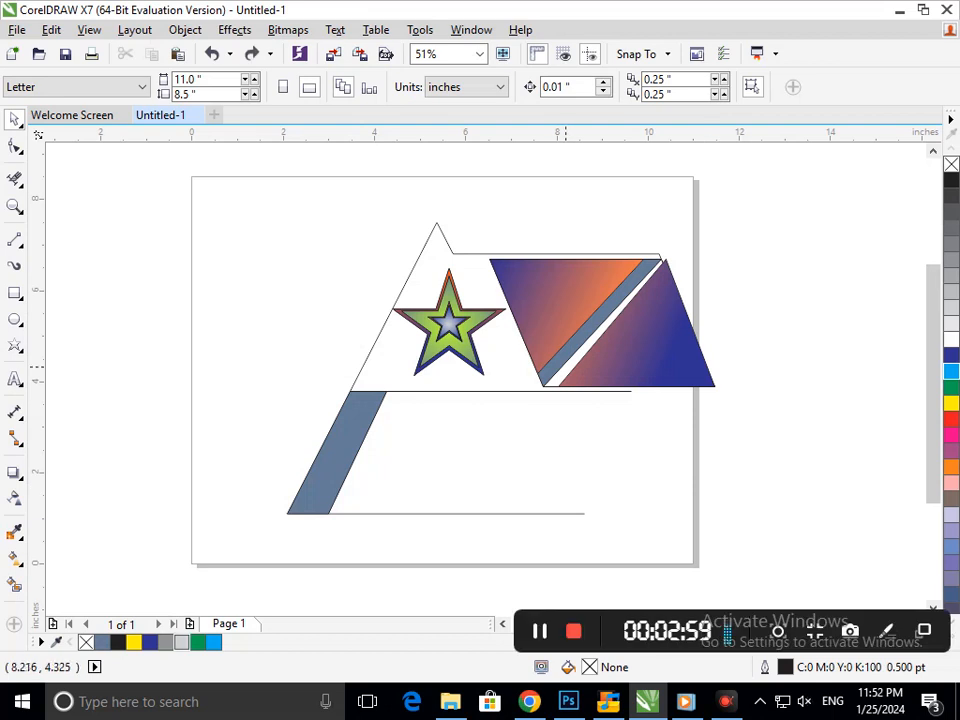
# - Fill the diagonal strip between the two gradient triangles with solid green
pyautogui.click(559, 364)
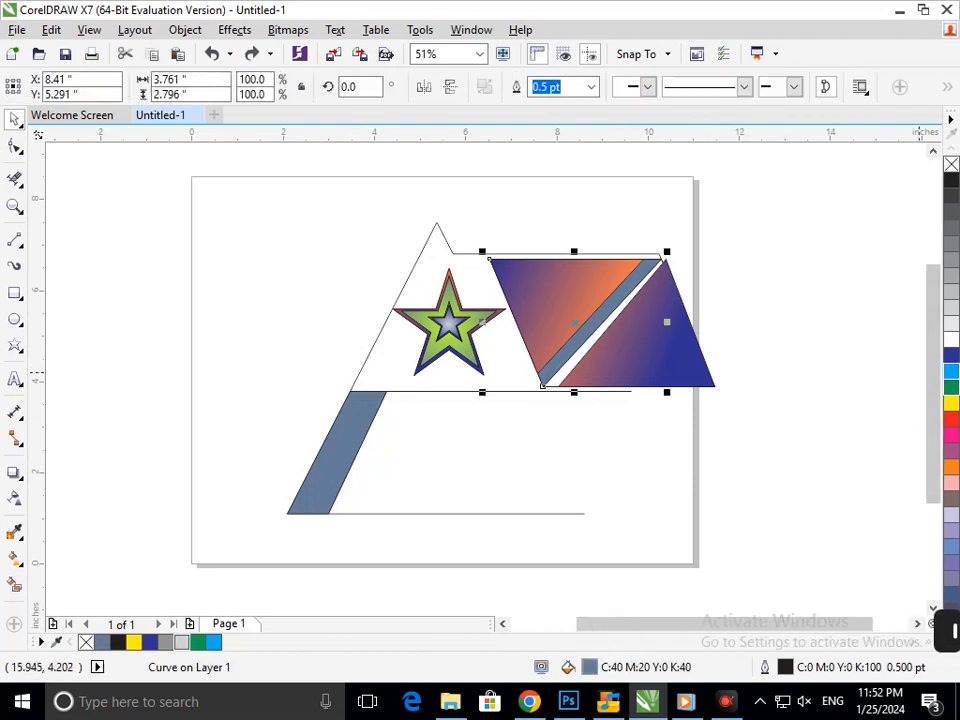
pyautogui.click(951, 387)
pyautogui.click(663, 459)
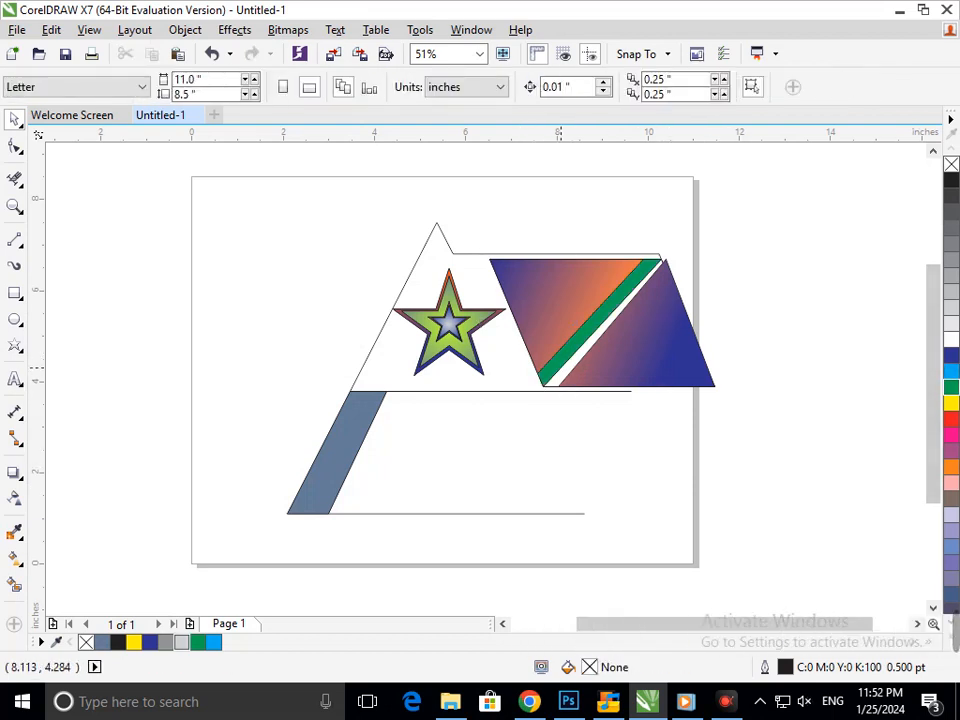
# - Fill the diagonal strip between the two gradient triangles with solid black
pyautogui.click(562, 367)
pyautogui.click(951, 180)
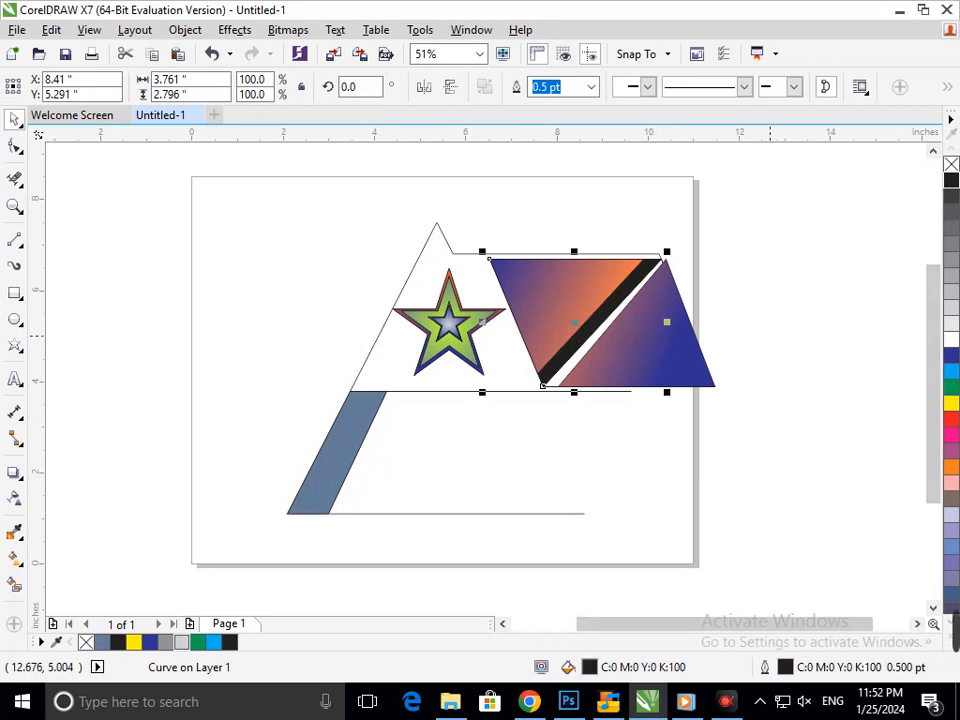
pyautogui.click(771, 336)
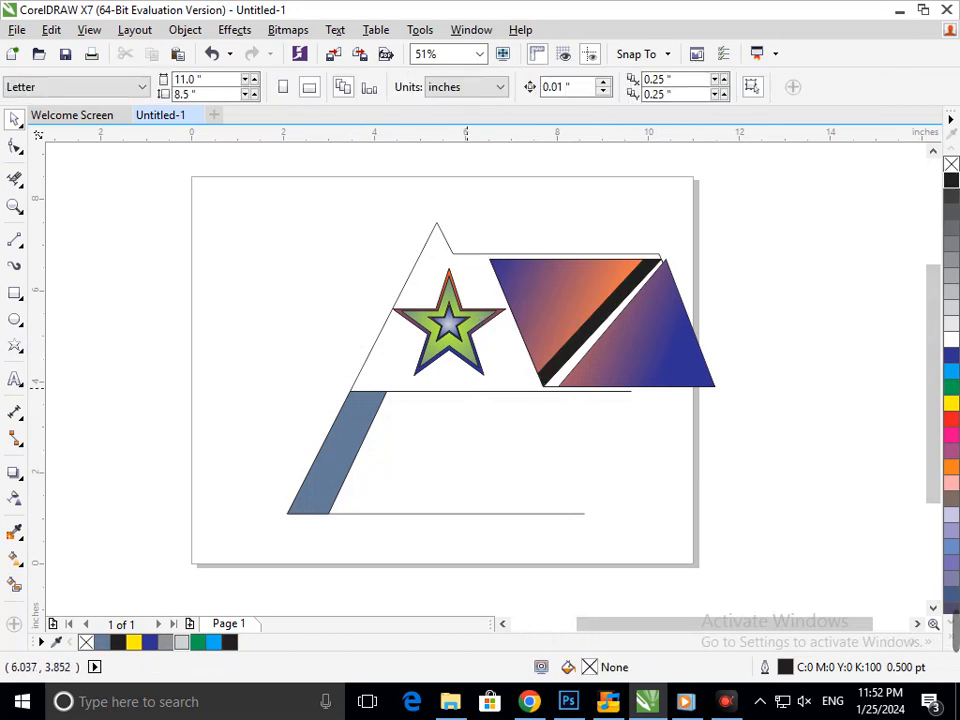
pyautogui.click(314, 498)
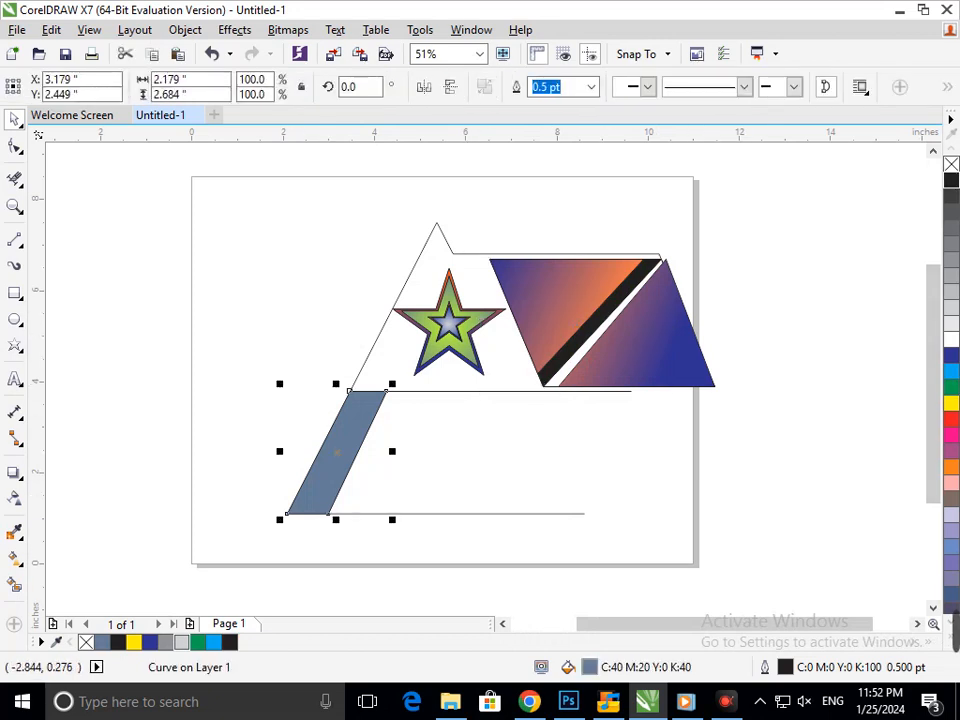
pyautogui.click(678, 403)
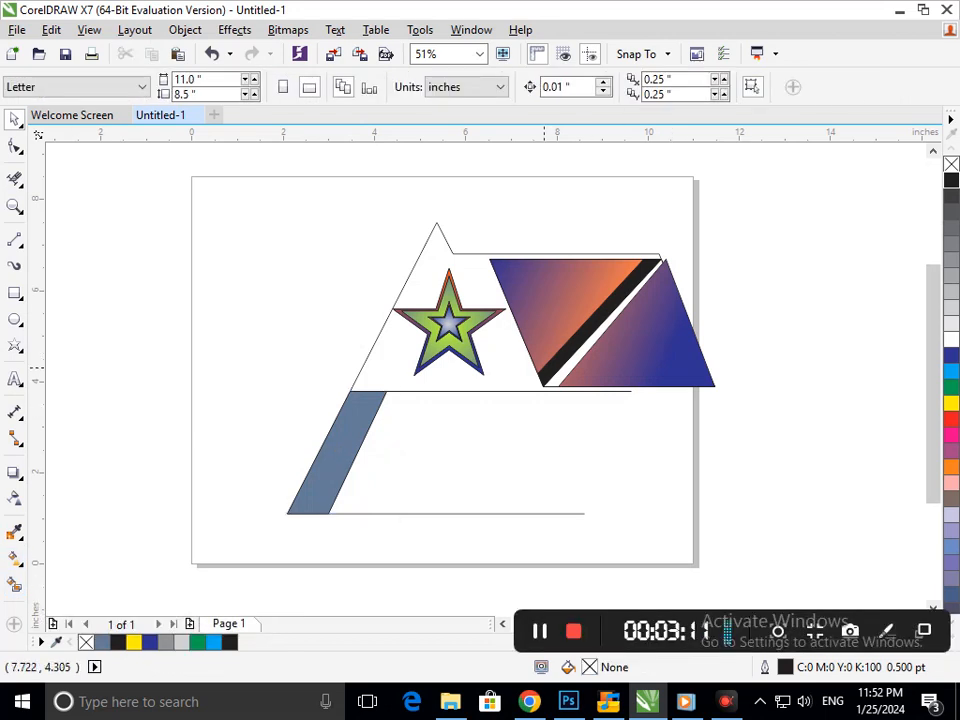
# - Give the diagonal strip a linear fountain fill running from black at its upper end to green at its lower end
pyautogui.click(544, 367)
pyautogui.click(15, 557)
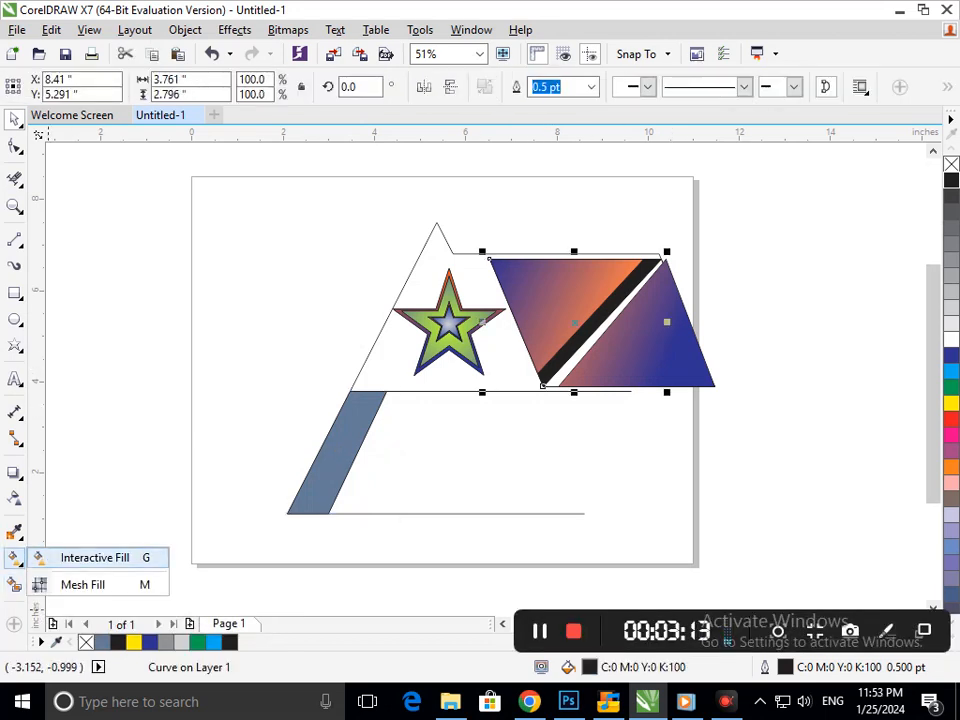
pyautogui.click(95, 557)
pyautogui.click(547, 379)
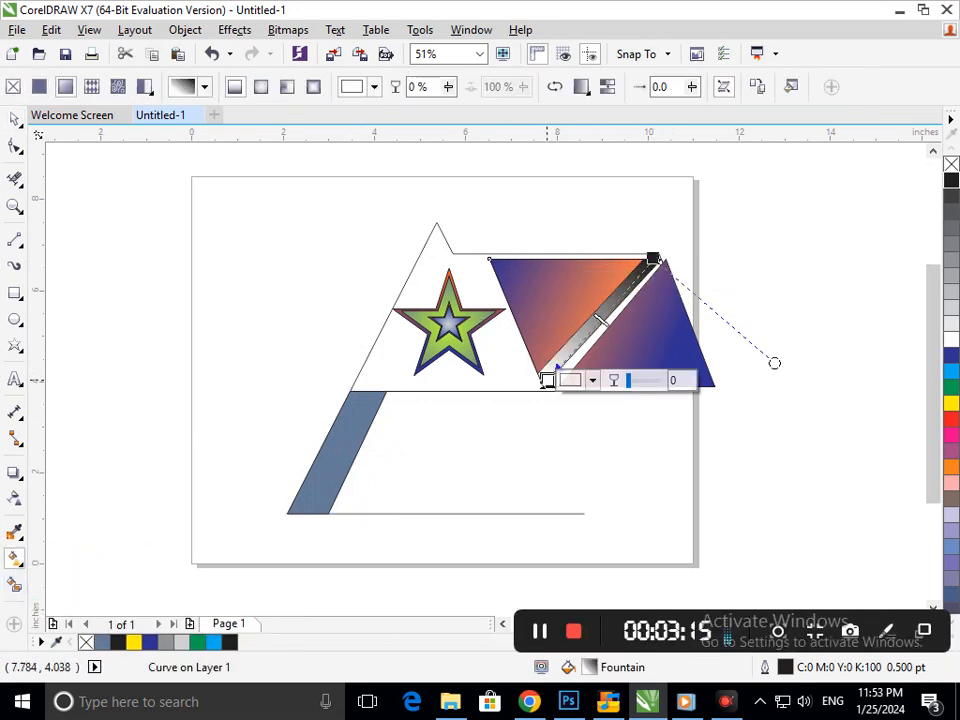
pyautogui.click(951, 386)
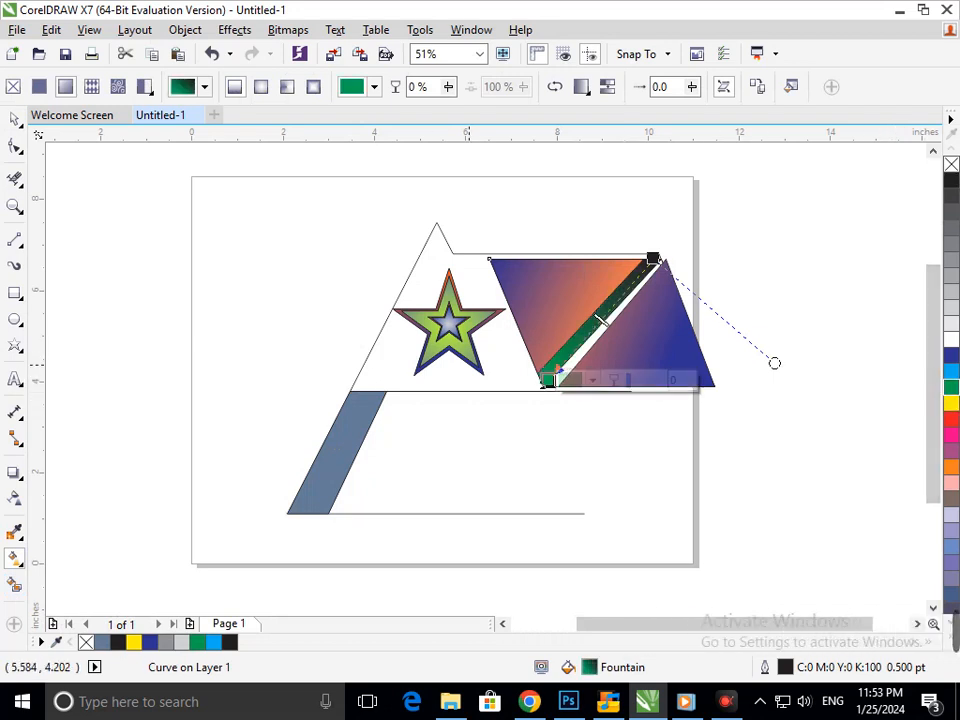
# - Give the lower-left slanted strip a linear fountain fill from blue-gray at its upper end to orange at its lower end, and deselect it
pyautogui.click(362, 414)
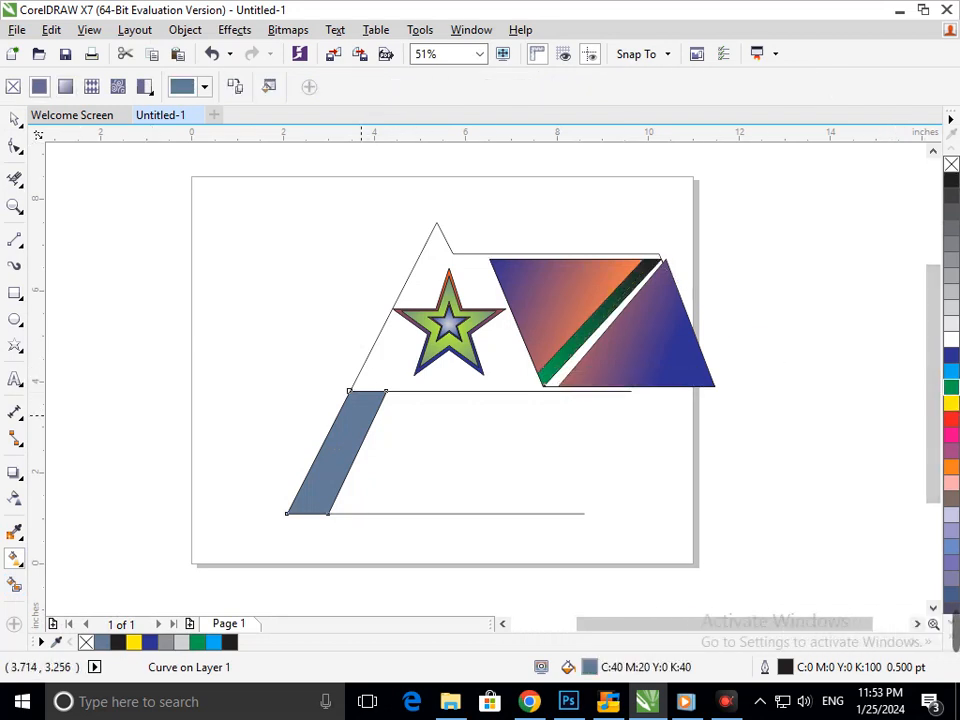
pyautogui.moveTo(367, 390); pyautogui.dragTo(306, 512)
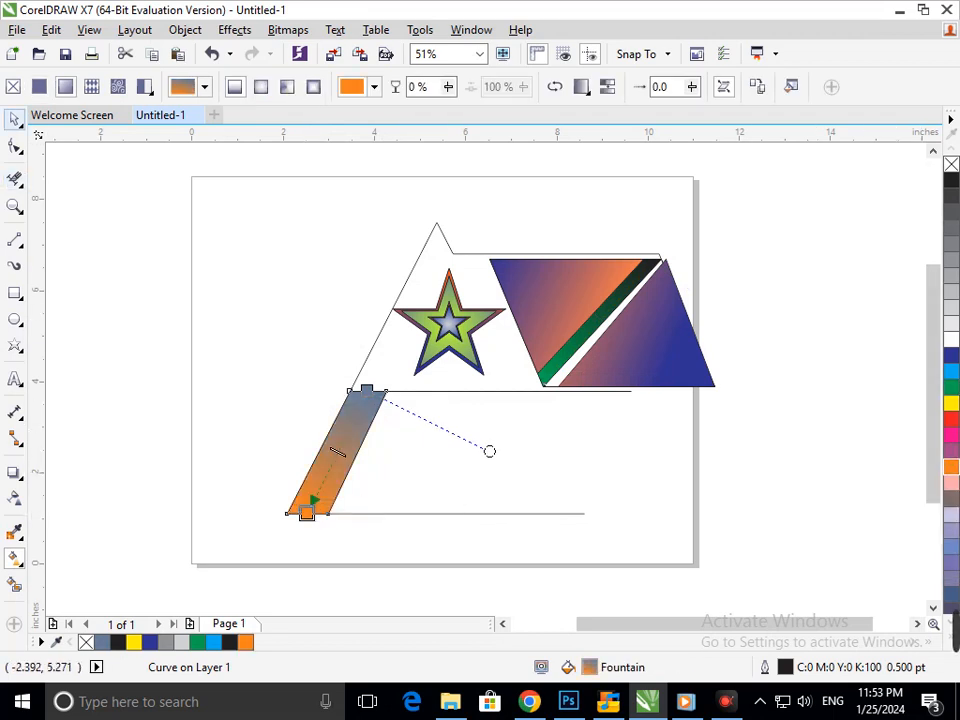
pyautogui.click(14, 119)
pyautogui.click(158, 348)
# - Draw a rectangle beside the orange strip between the two horizontal lines and skew it into a parallelogram about 7.11 by 2.61 inches
pyautogui.click(14, 292)
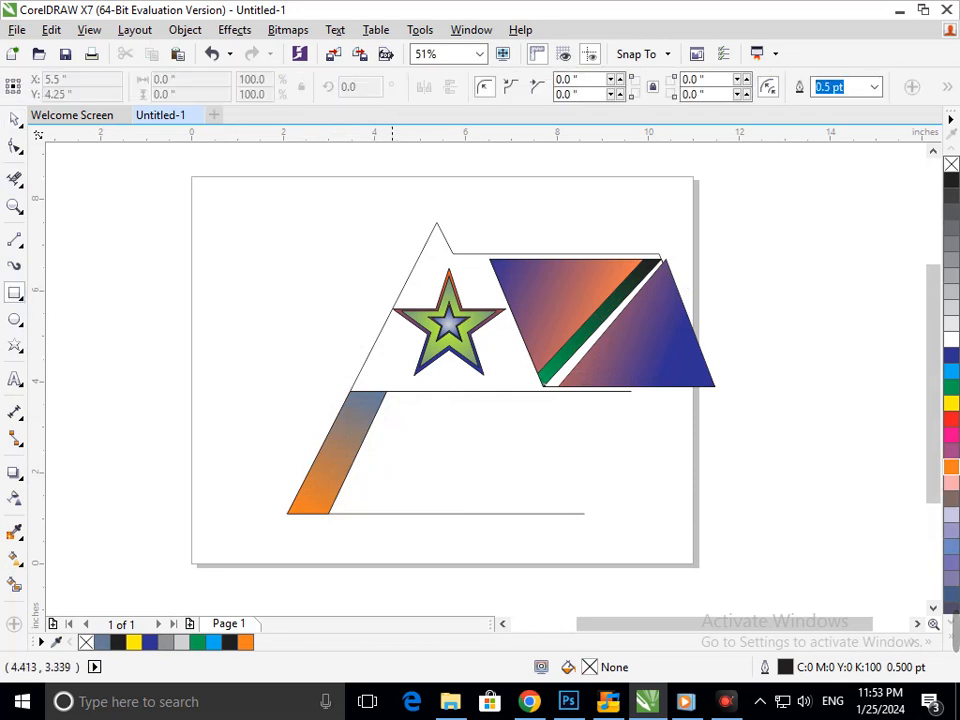
pyautogui.moveTo(386, 392); pyautogui.dragTo(657, 510)
pyautogui.click(520, 511)
pyautogui.moveTo(520, 511); pyautogui.dragTo(464, 528)
pyautogui.moveTo(462, 469)
pyautogui.mouseDown()
pyautogui.moveTo(466, 478)
pyautogui.moveTo(477, 471)
pyautogui.mouseUp()
pyautogui.press('Down')
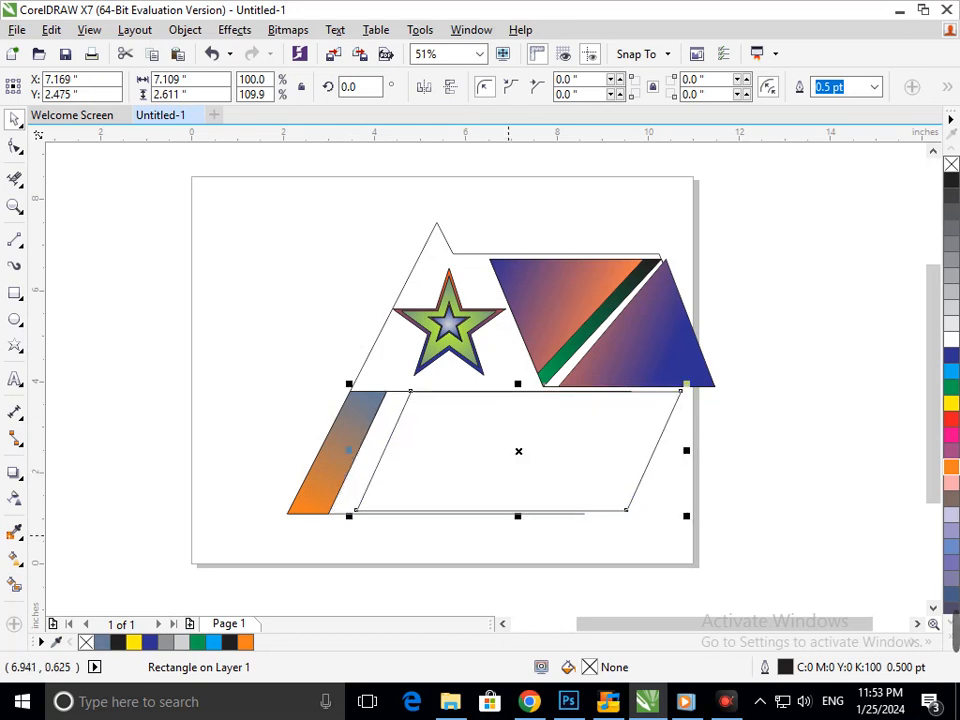
pyautogui.click(582, 459)
# - Reduce the parallelogram's height to about 2.39 inches and shift it closer to the orange strip, between the two horizontal lines
pyautogui.scroll(-4, 582, 459)
pyautogui.scroll(3, 340, 288)
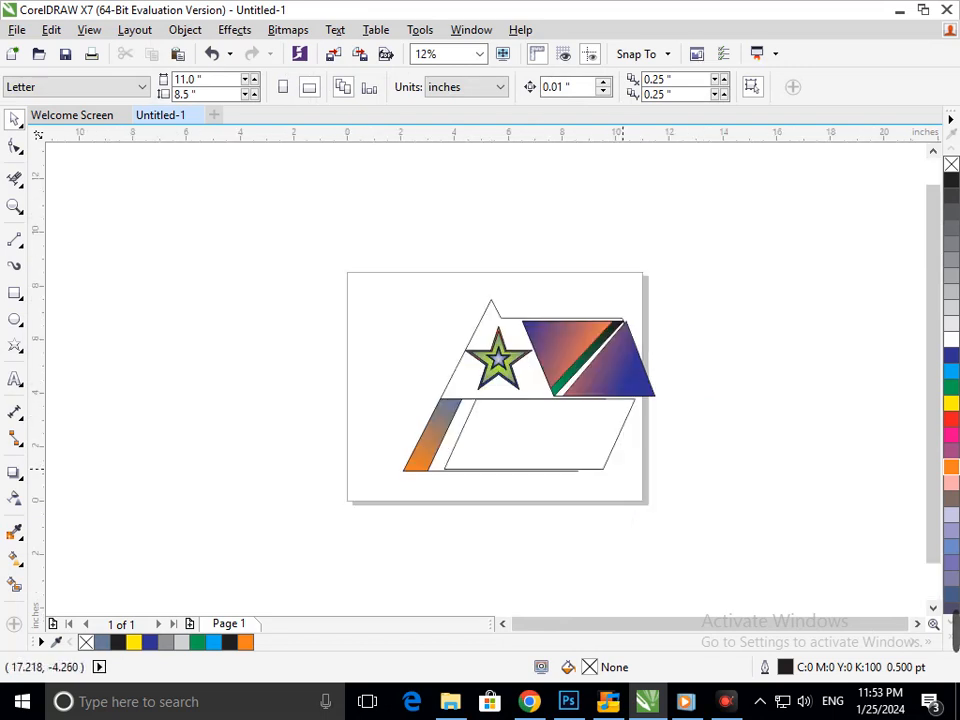
pyautogui.scroll(2, 549, 359)
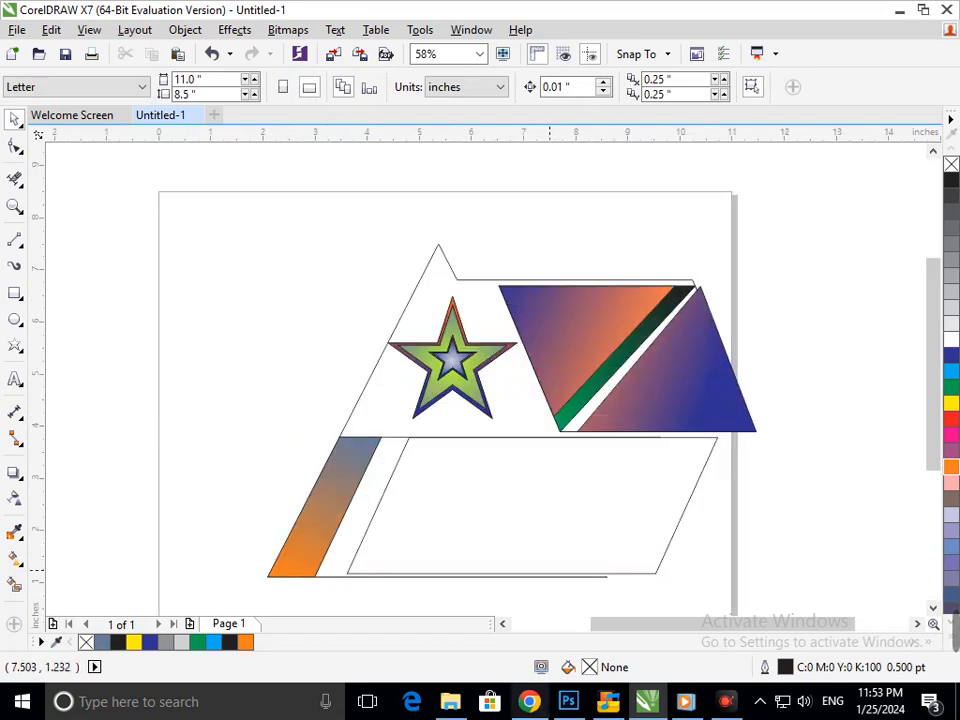
pyautogui.click(530, 575)
pyautogui.press('Down')
pyautogui.moveTo(530, 580); pyautogui.dragTo(530, 568)
pyautogui.moveTo(615, 509); pyautogui.dragTo(593, 515)
# - Adjust the parallelogram's slant to about 6.98 inches overall width and nudge it slightly left beside the orange strip
pyautogui.click(590, 516)
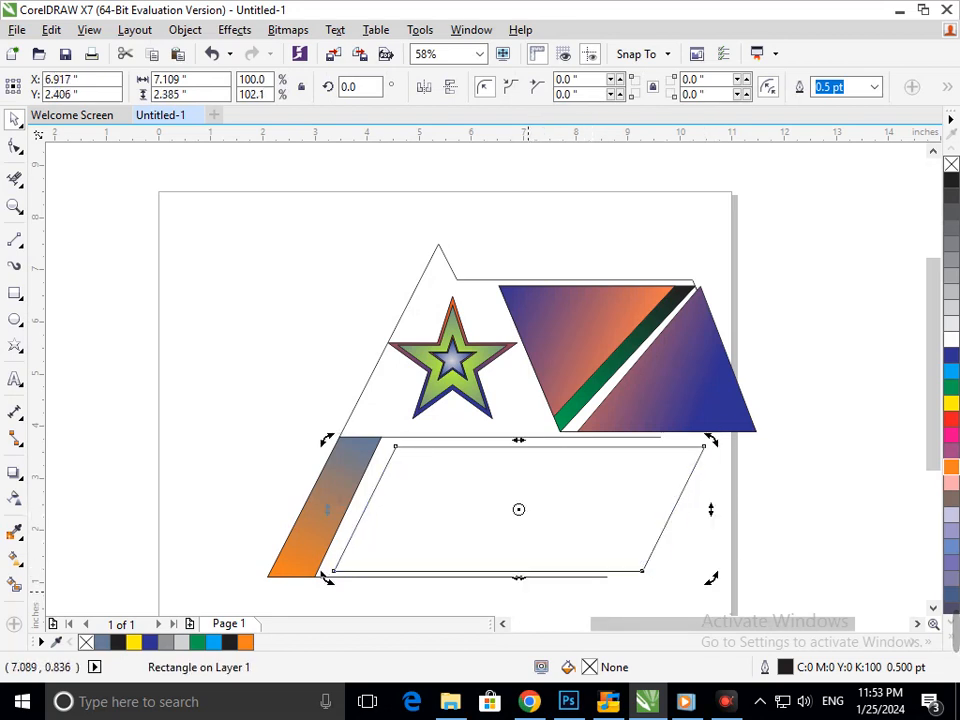
pyautogui.moveTo(521, 584); pyautogui.dragTo(526, 587)
pyautogui.click(569, 613)
pyautogui.moveTo(616, 538); pyautogui.dragTo(609, 537)
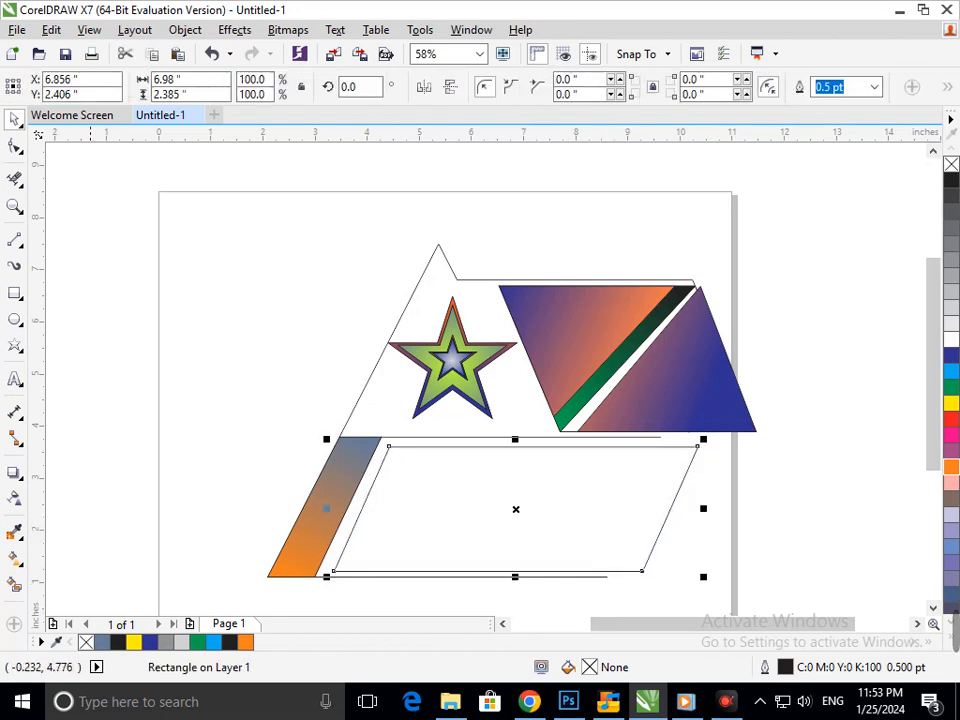
# - Draw a horizontal line about 10.9 inches long across the parallelogram's middle and smart-fill the areas above and below it
pyautogui.click(14, 240)
pyautogui.moveTo(713, 513); pyautogui.dragTo(143, 513)
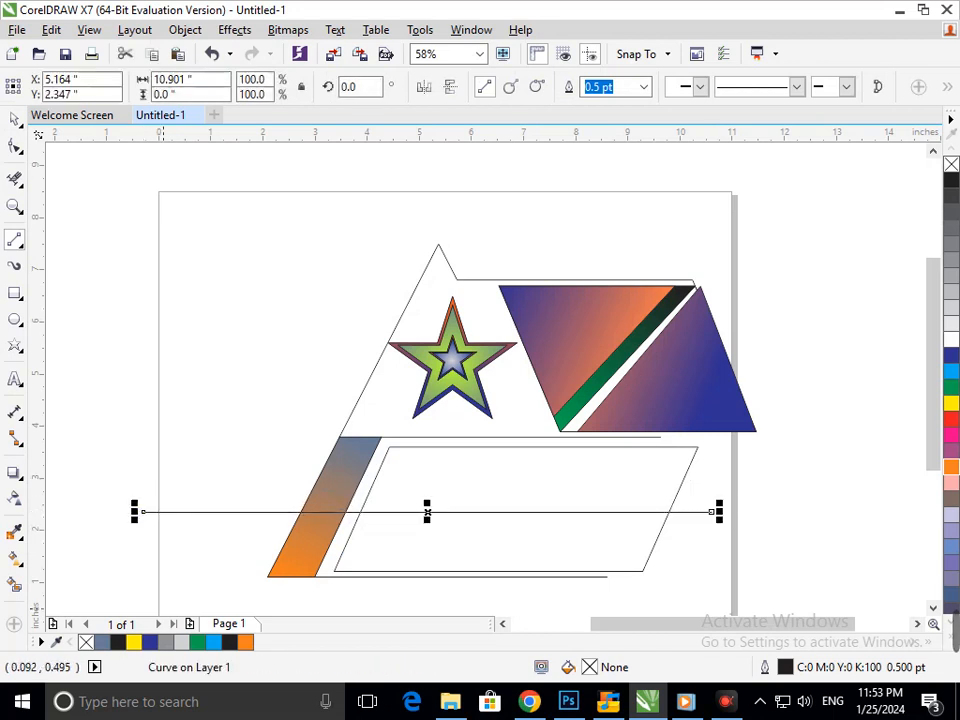
pyautogui.click(14, 586)
pyautogui.click(502, 500)
pyautogui.click(511, 543)
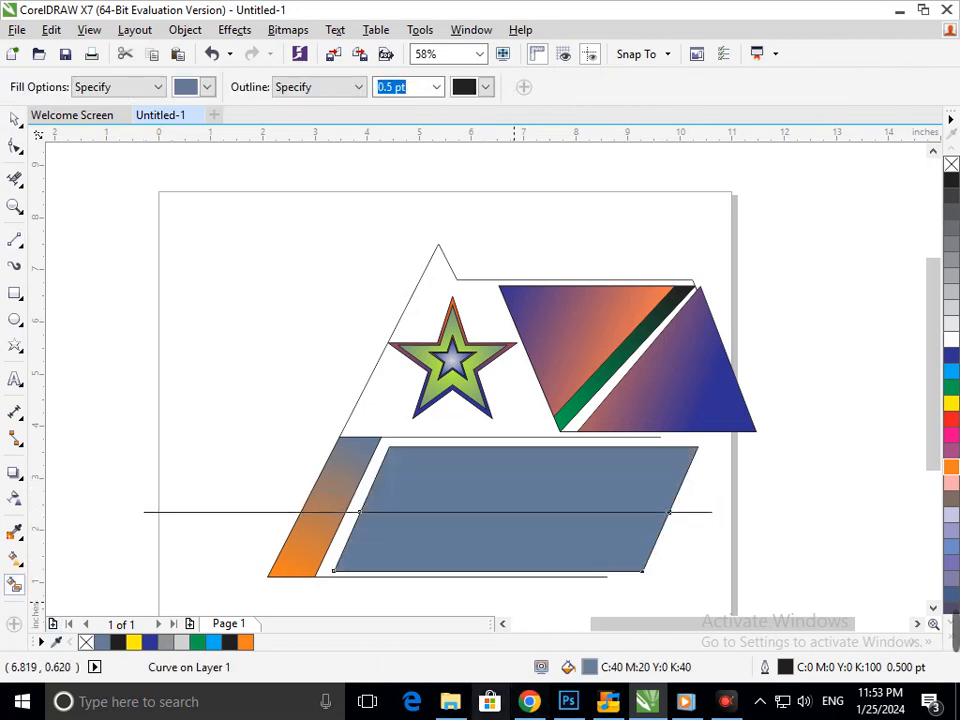
# - Color the parallelogram's lower half red and its upper half green
pyautogui.click(951, 451)
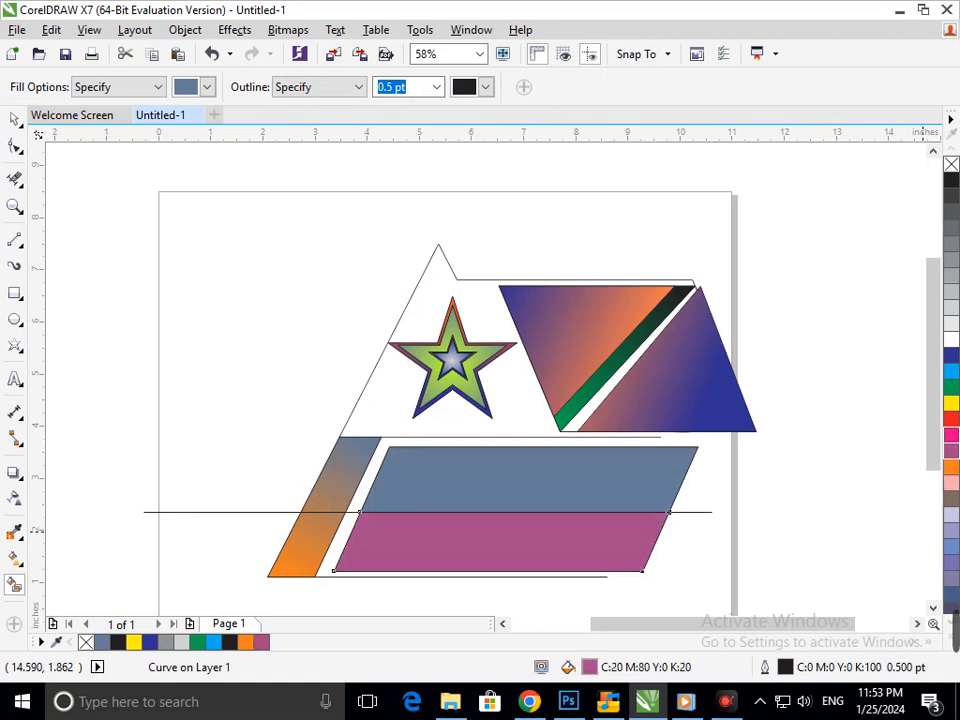
pyautogui.click(951, 419)
pyautogui.click(639, 485)
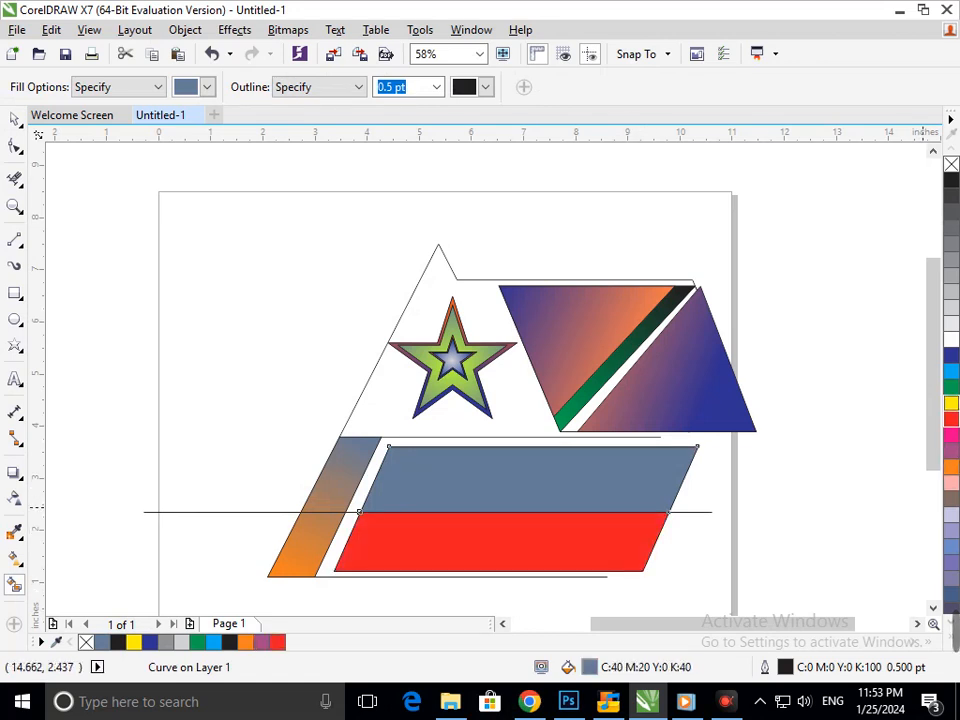
pyautogui.click(951, 387)
# - Delete the long horizontal line crossing the parallelogram
pyautogui.click(14, 119)
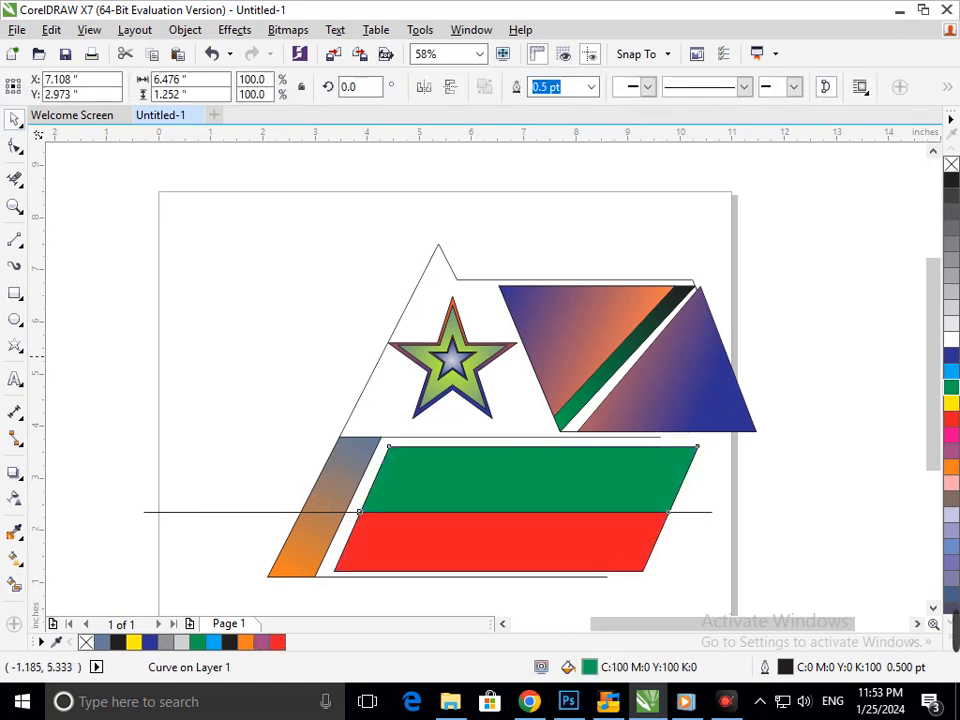
pyautogui.click(225, 491)
pyautogui.click(230, 512)
pyautogui.press('Delete')
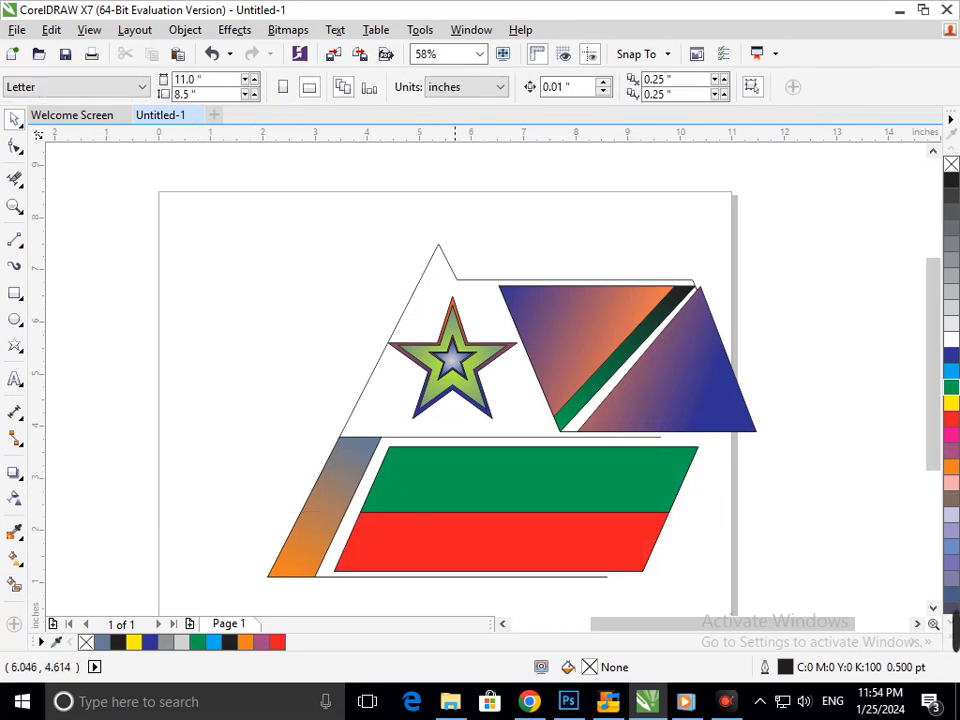
# - Select the upper horizontal line, the triangle outline and the middle line together and set their outline width to 16 pt
pyautogui.click(472, 281)
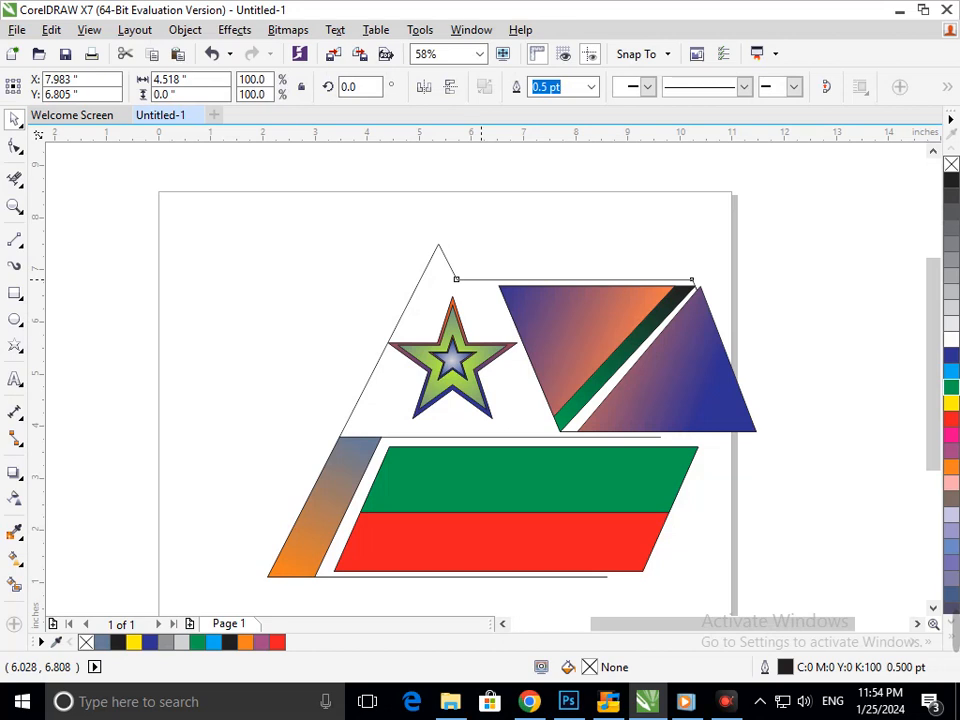
pyautogui.keyDown('shift'); pyautogui.click(406, 308); pyautogui.keyUp('shift')
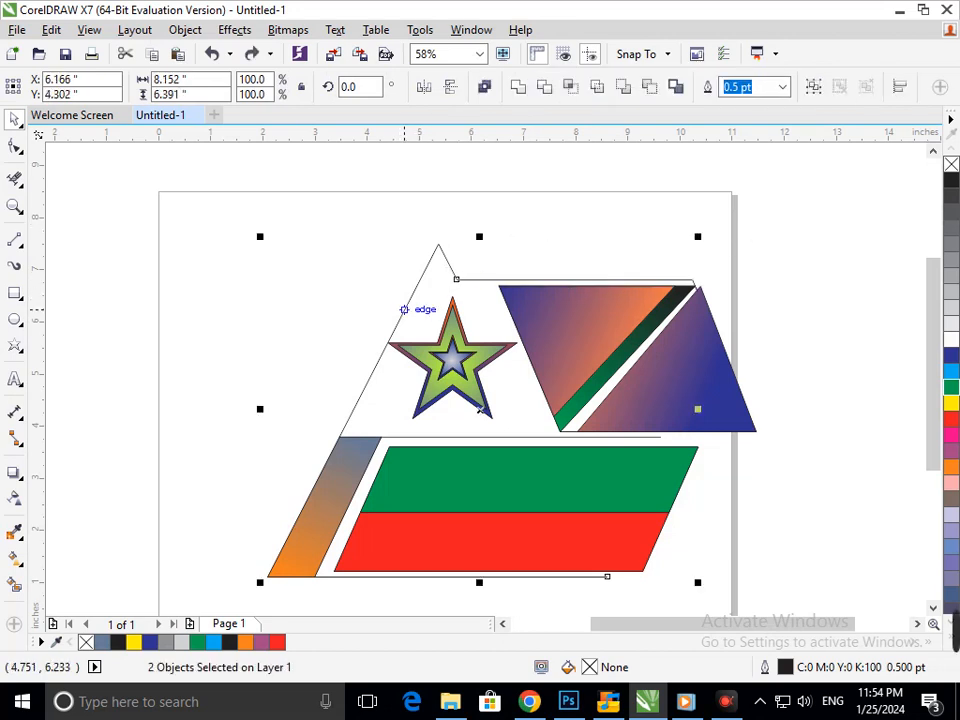
pyautogui.moveTo(372, 378); pyautogui.dragTo(240, 363)
pyautogui.hotkey('ctrl', 'z')
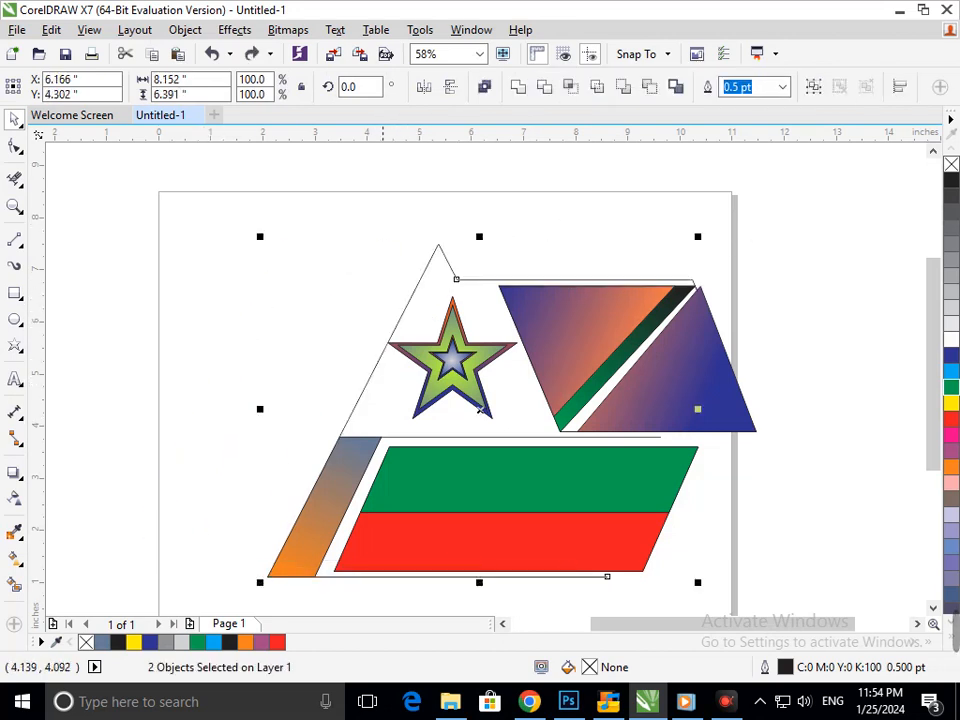
pyautogui.keyDown('shift'); pyautogui.click(424, 437); pyautogui.keyUp('shift')
pyautogui.moveTo(424, 437); pyautogui.dragTo(260, 420)
pyautogui.hotkey('ctrl', 'z')
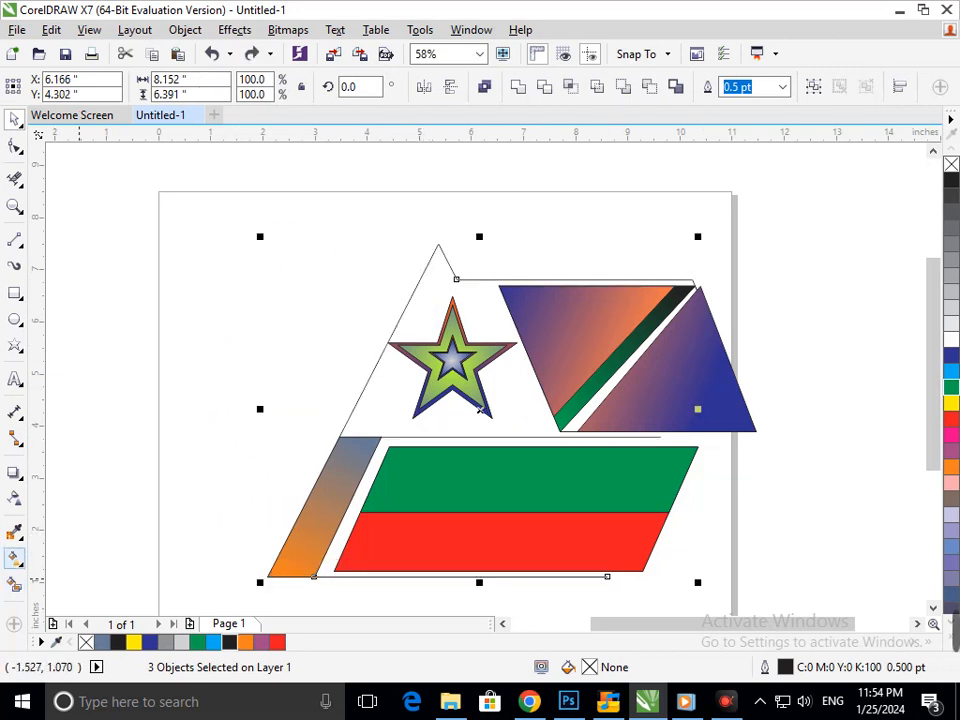
pyautogui.click(782, 87)
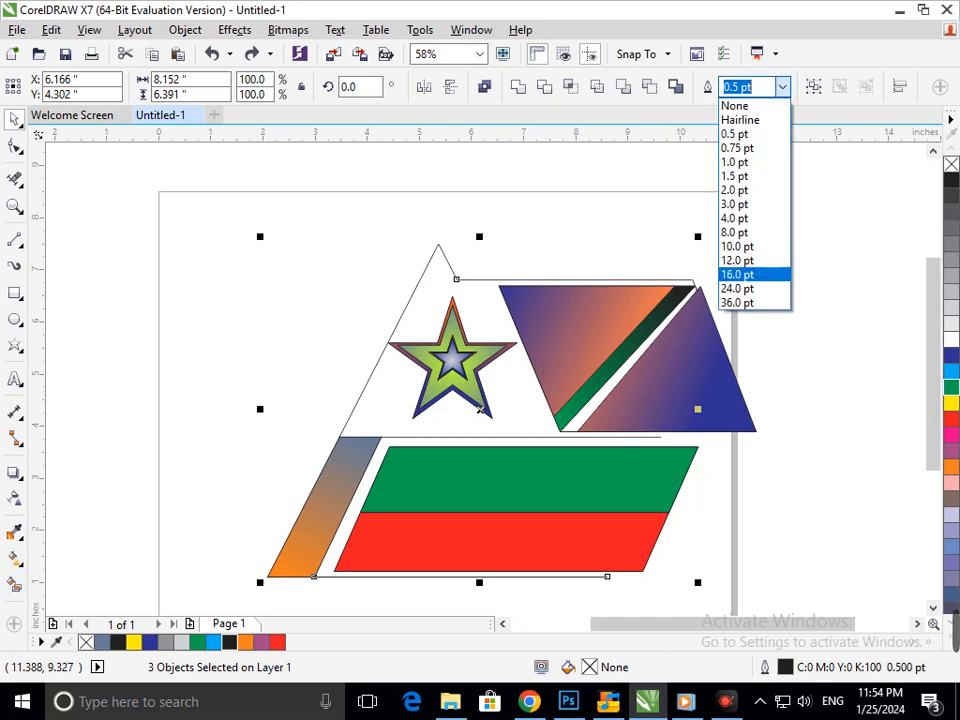
pyautogui.click(737, 274)
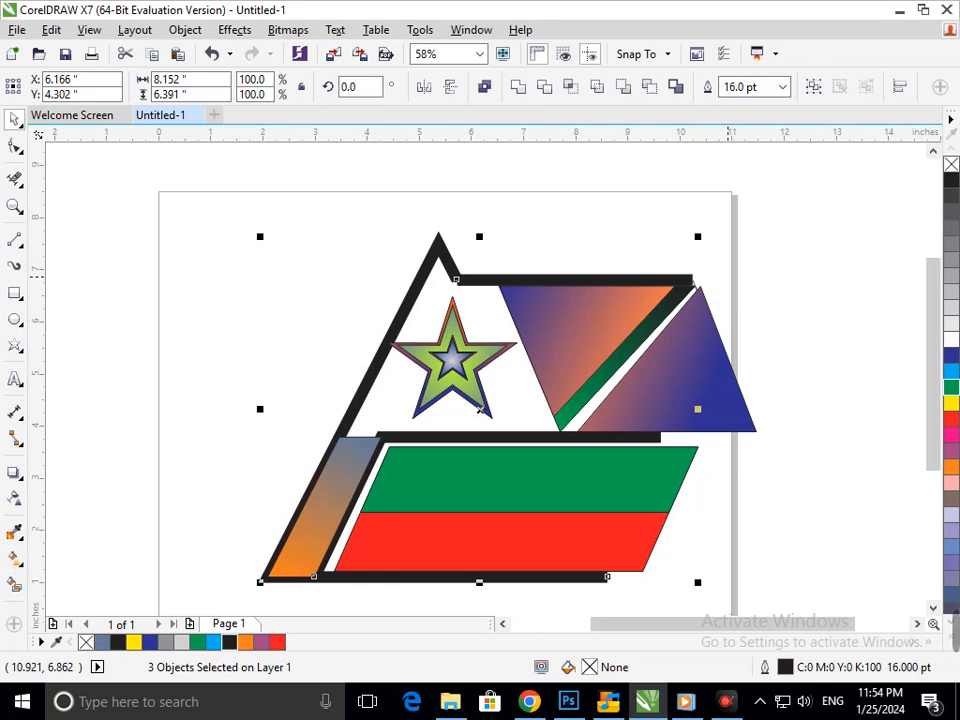
# - Reduce the outline width of the three selected curves in the Outline Pen settings and deselect them
pyautogui.press('F12')
pyautogui.click(360, 228)
pyautogui.click(302, 358)
pyautogui.click(494, 462)
pyautogui.click(460, 525)
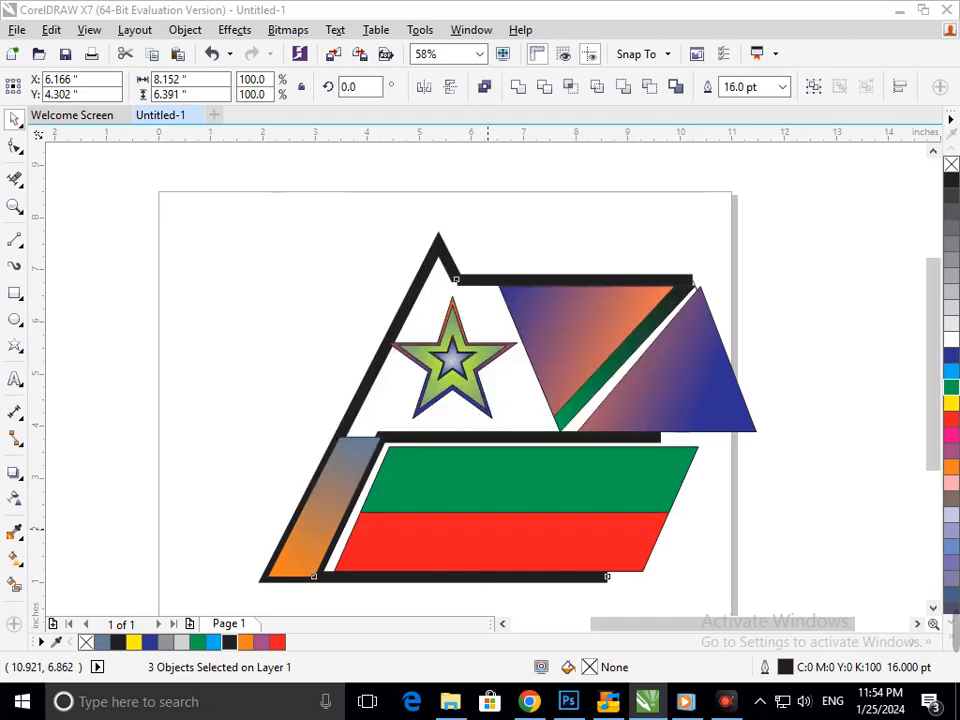
pyautogui.click(743, 481)
# - Draw a rectangle about 3.33 by 1.48 inches over the middle of the green and red parallelogram
pyautogui.scroll(-1, 483, 464)
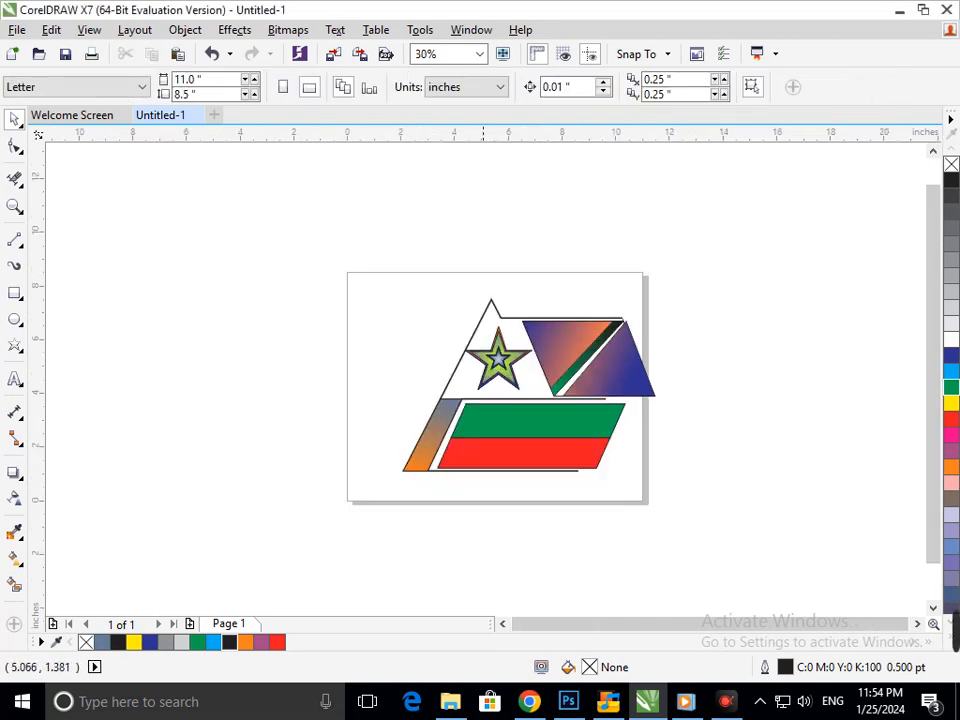
pyautogui.scroll(1, 785, 575)
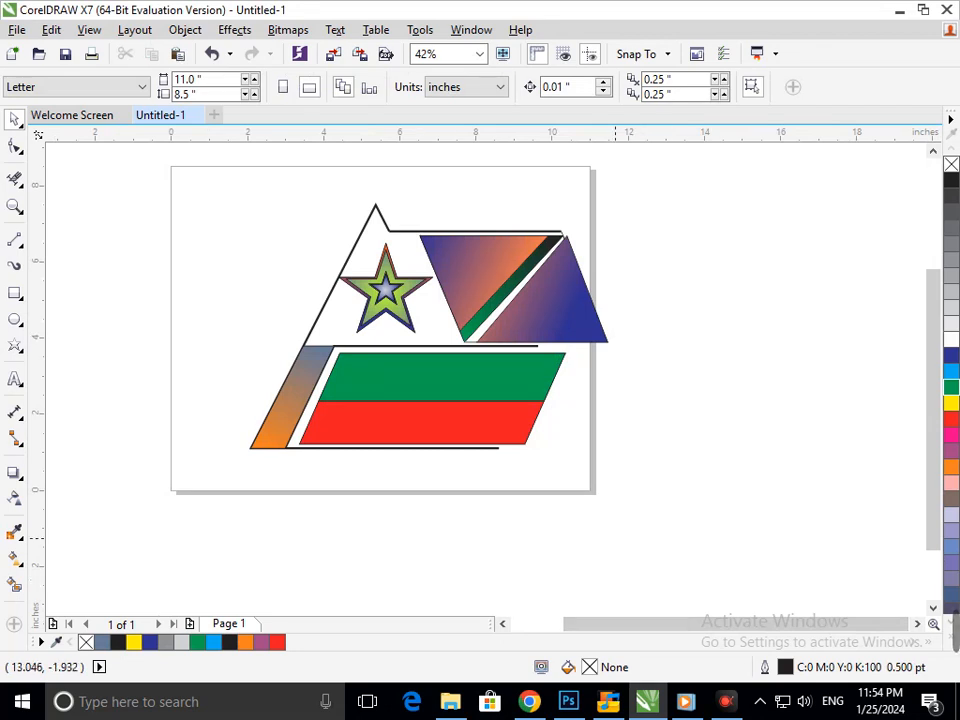
pyautogui.moveTo(366, 372); pyautogui.dragTo(493, 427)
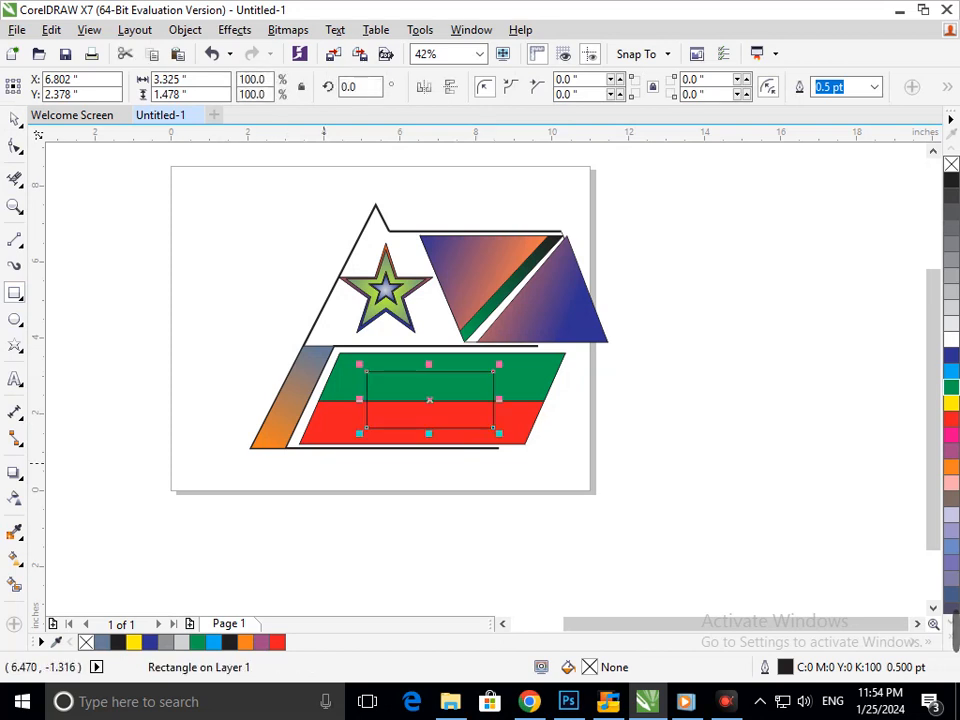
pyautogui.click(19, 478)
pyautogui.click(19, 478)
pyautogui.click(19, 478)
pyautogui.click(19, 478)
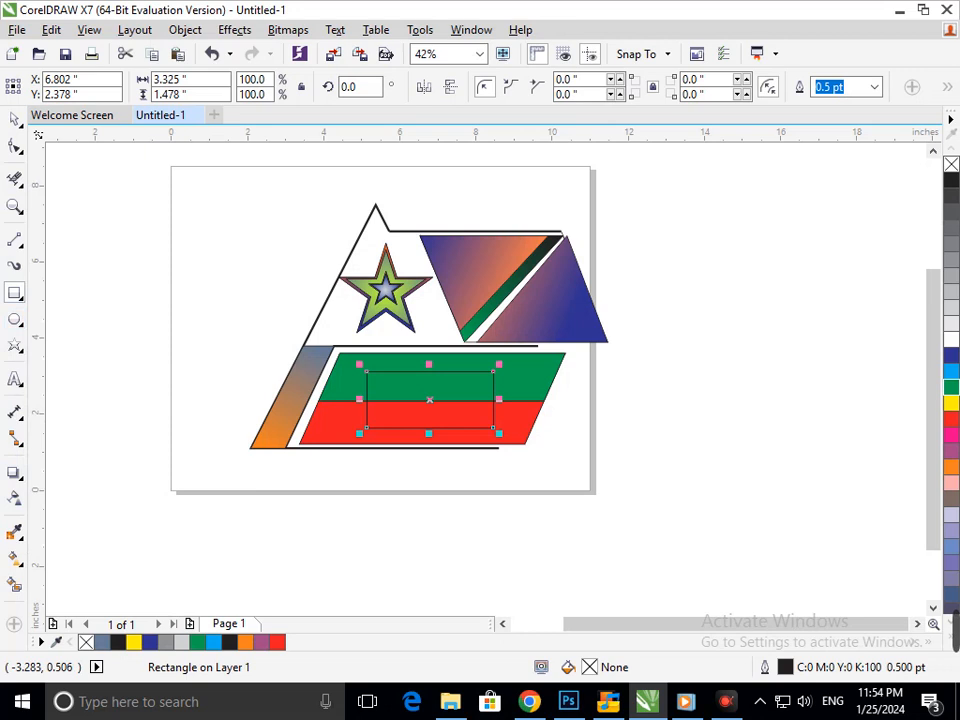
pyautogui.click(19, 478)
pyautogui.click(19, 245)
# - Remove the part of the parallelogram's dividing line inside the rectangle with Virtual Segment Delete
pyautogui.click(19, 184)
pyautogui.click(118, 219)
pyautogui.click(437, 401)
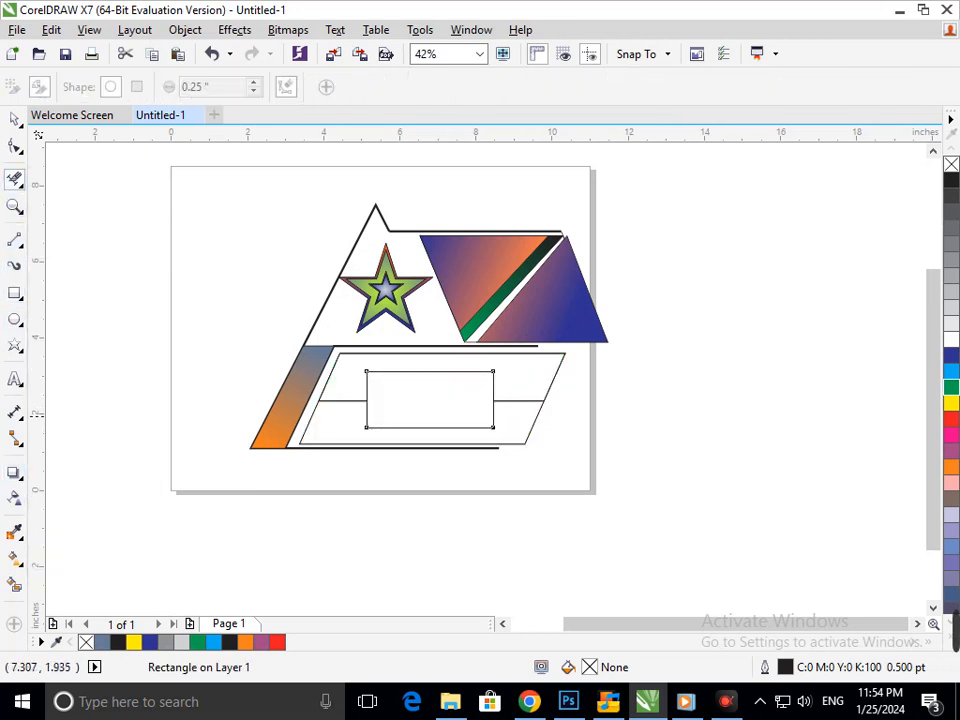
# - Use Smart Fill to colour the slanted panel's upper half blue, its lower half purple and the central rectangle green
pyautogui.click(15, 584)
pyautogui.click(342, 420)
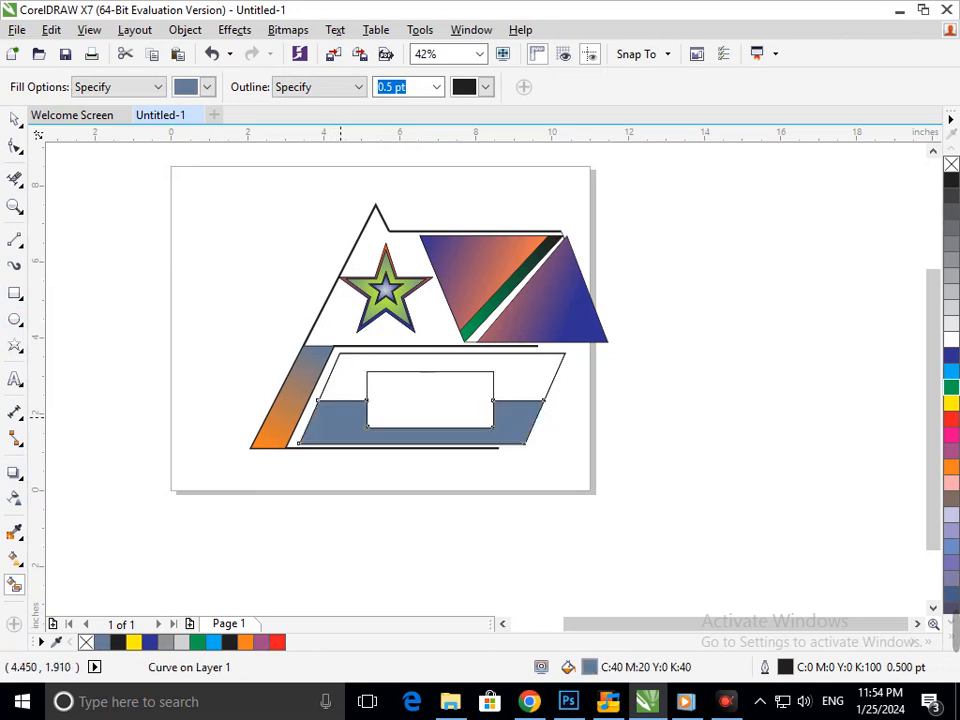
pyautogui.click(377, 356)
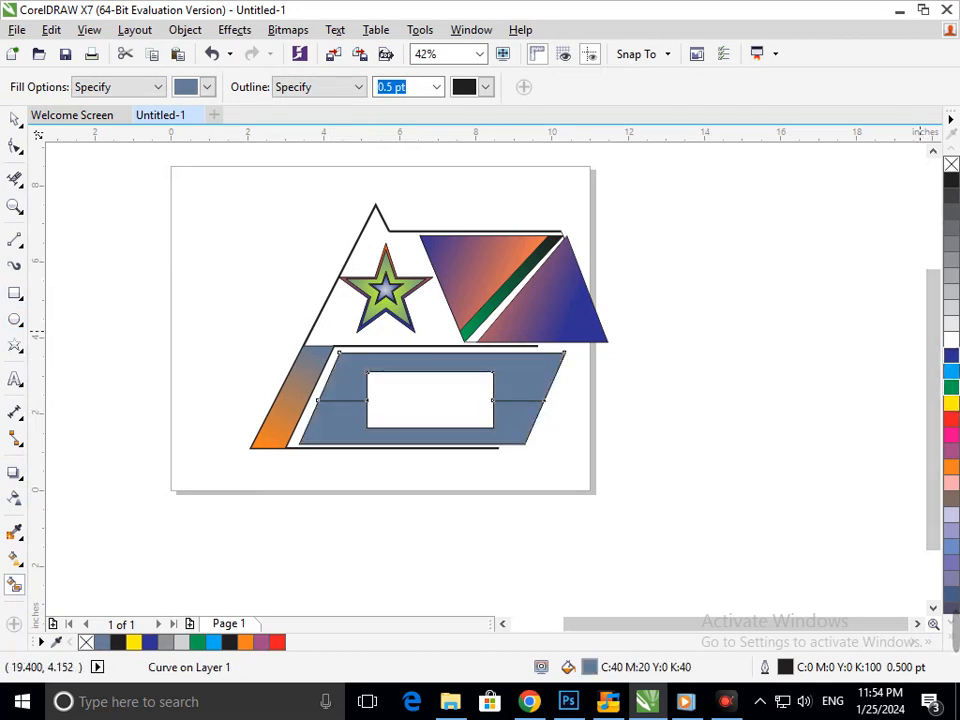
pyautogui.click(951, 355)
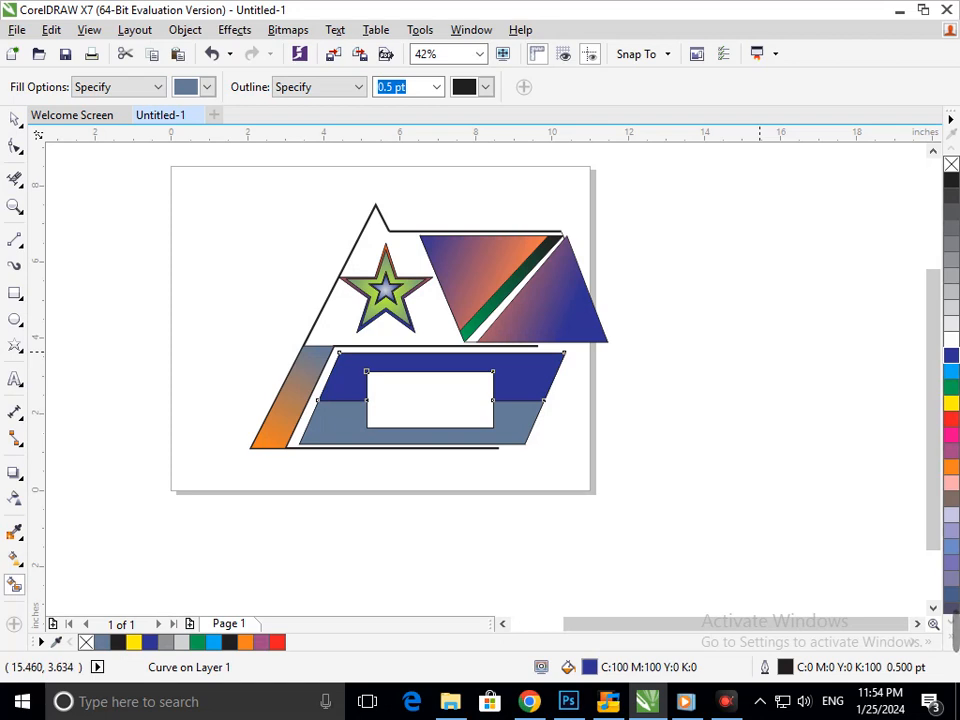
pyautogui.click(529, 419)
pyautogui.click(951, 451)
pyautogui.click(440, 400)
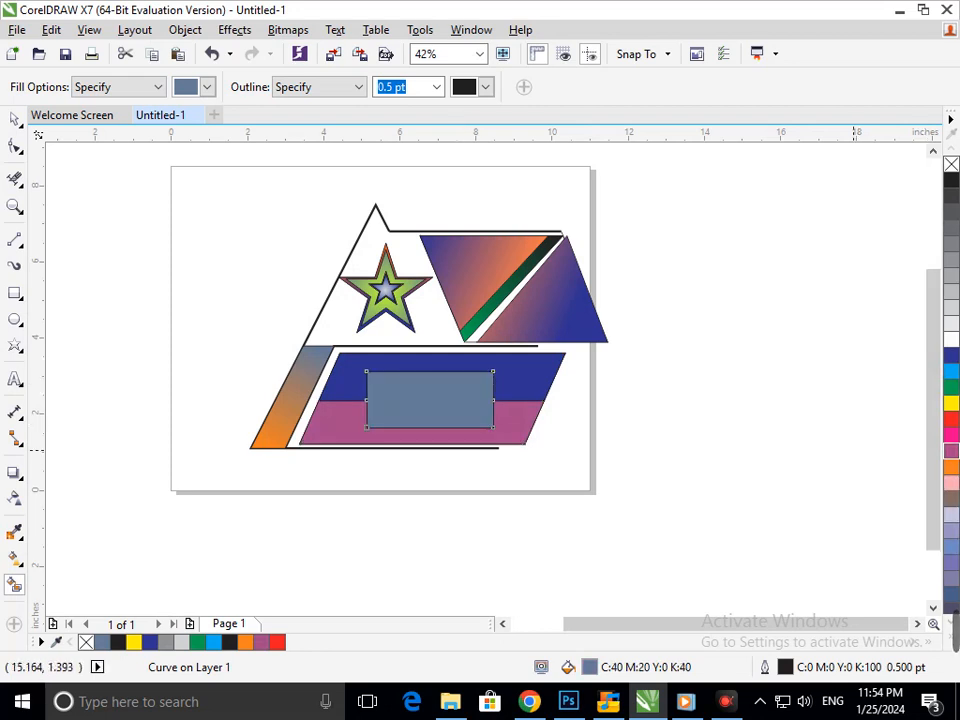
pyautogui.click(951, 387)
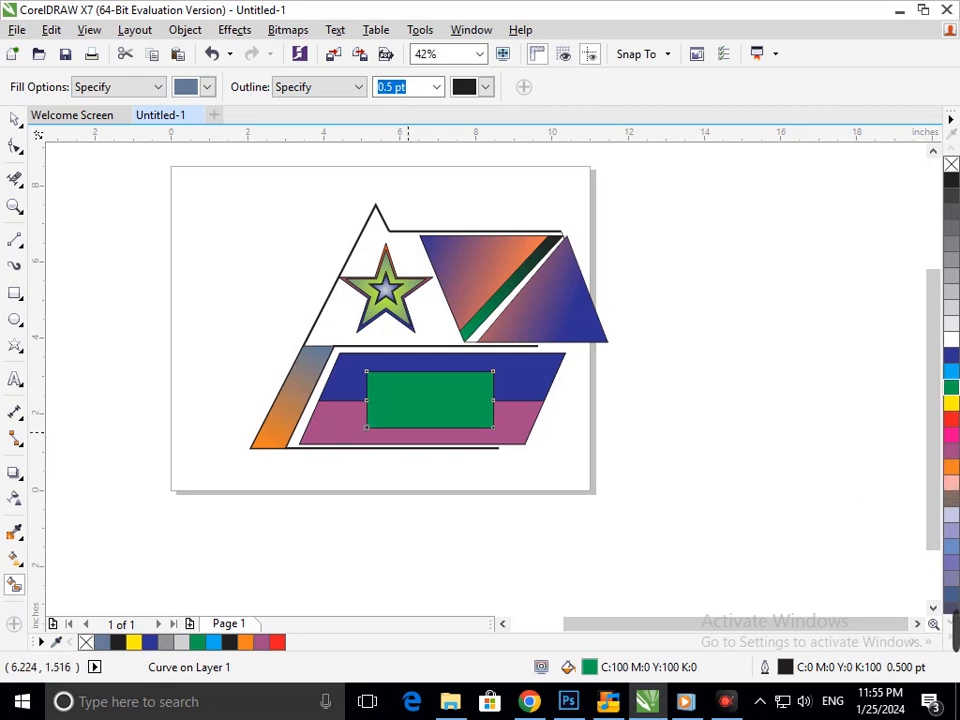
# - Apply a horizontal linear fountain fill across the central rectangle with bright green as the right end colour
pyautogui.click(14, 557)
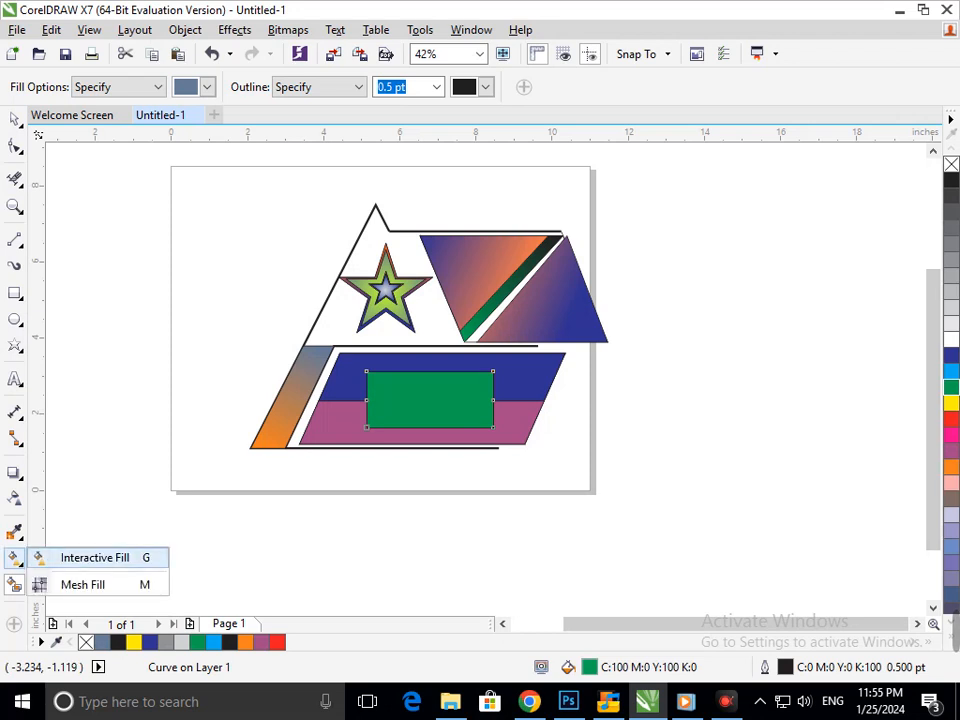
pyautogui.click(92, 555)
pyautogui.moveTo(365, 399); pyautogui.dragTo(490, 399)
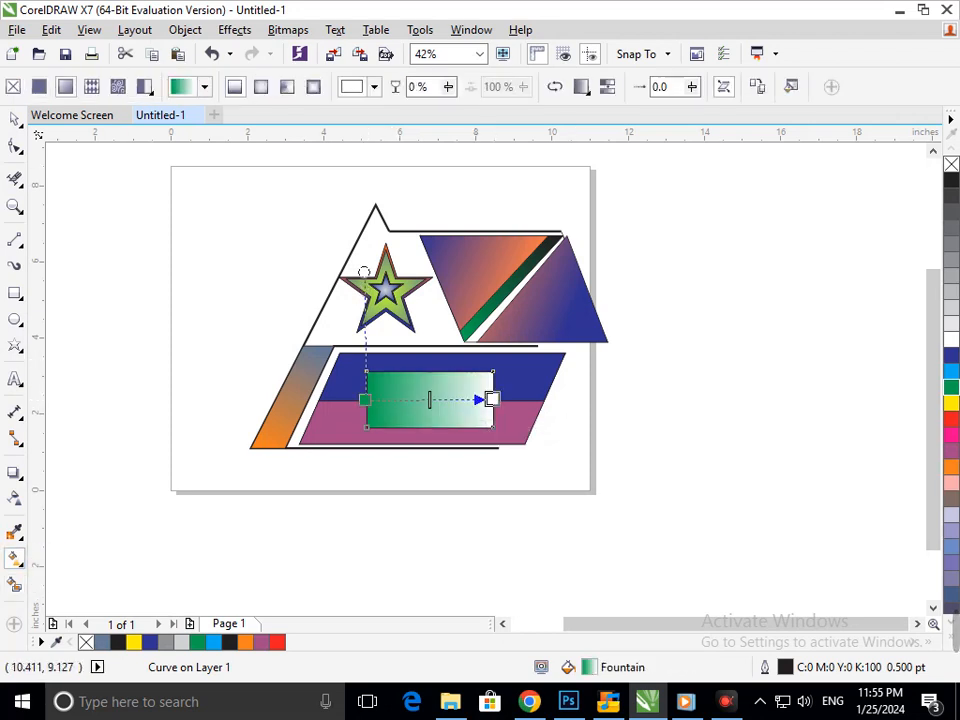
pyautogui.moveTo(493, 401)
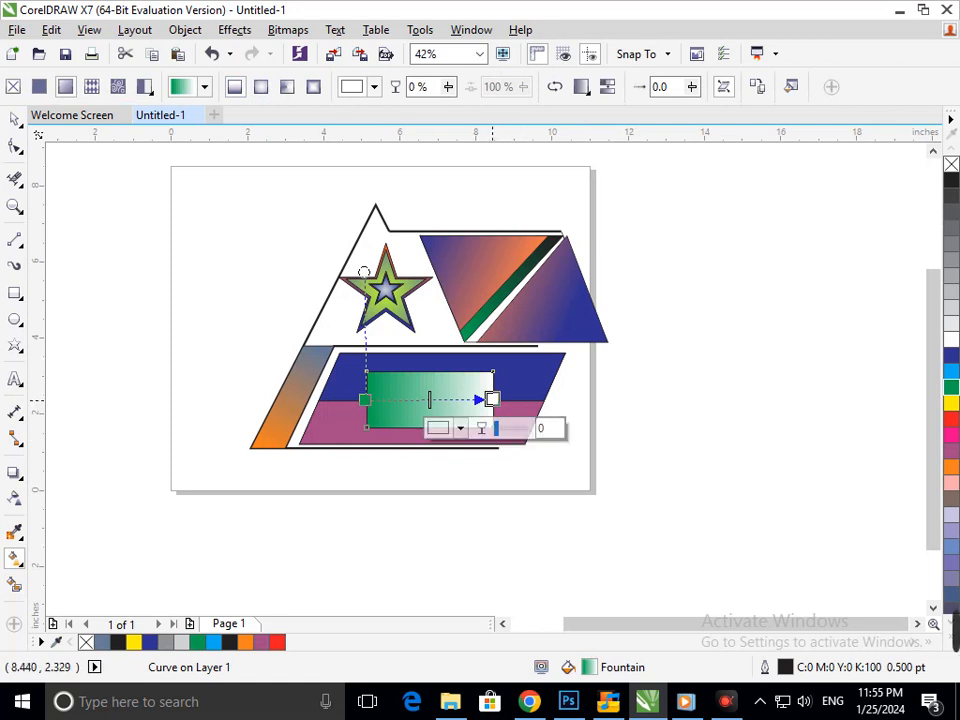
pyautogui.click(460, 428)
pyautogui.moveTo(498, 529); pyautogui.dragTo(544, 514)
pyautogui.click(557, 583)
pyautogui.click(530, 516)
# - Set the rectangle gradient's left end colour to C 67, M 0, Y 72, K 0 and deselect it
pyautogui.click(364, 401)
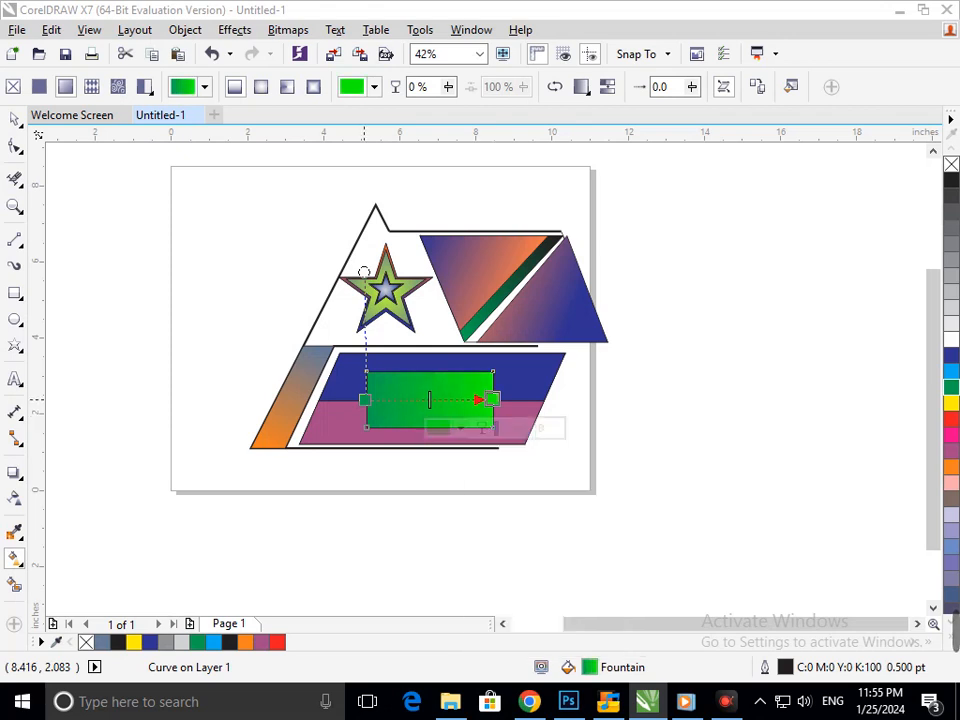
pyautogui.click(340, 434)
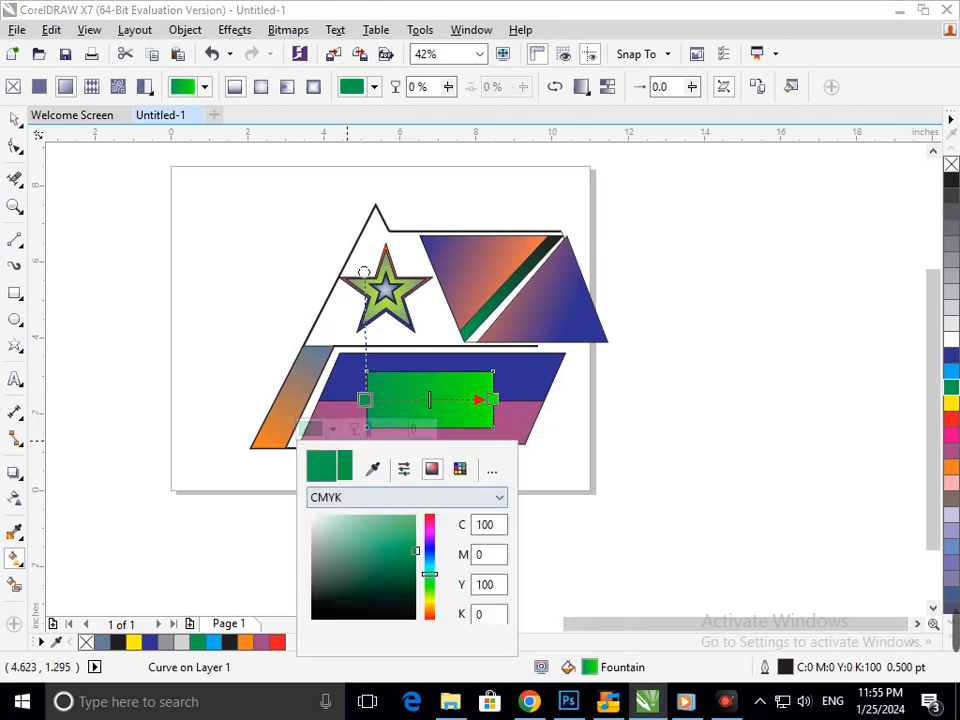
pyautogui.moveTo(393, 515)
pyautogui.mouseDown()
pyautogui.moveTo(382, 516)
pyautogui.moveTo(400, 527)
pyautogui.mouseUp()
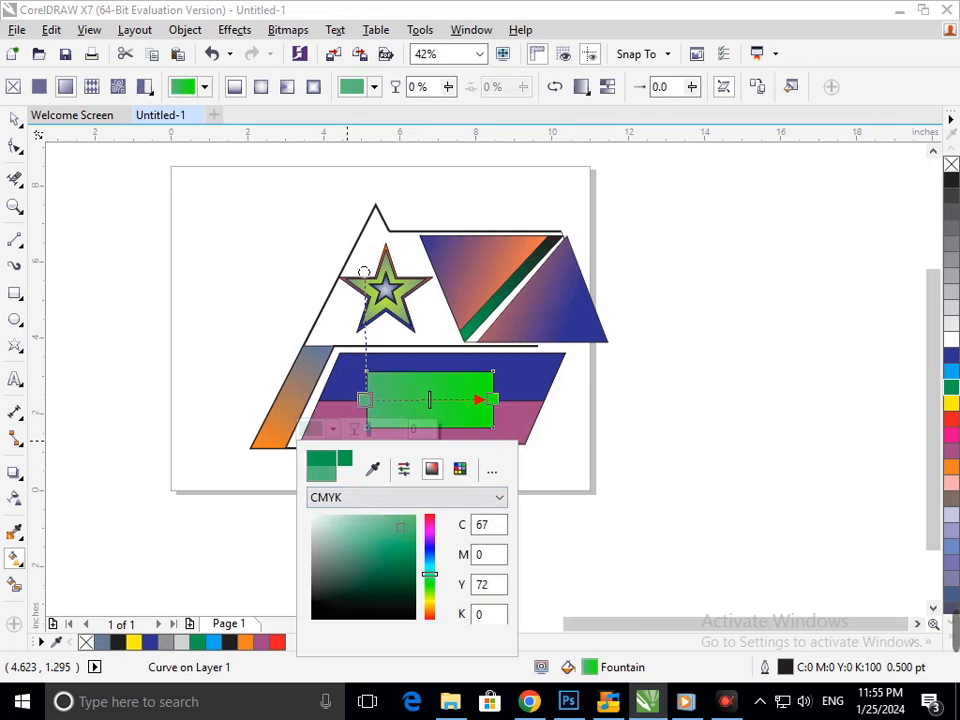
pyautogui.doubleClick(14, 119)
pyautogui.click(631, 399)
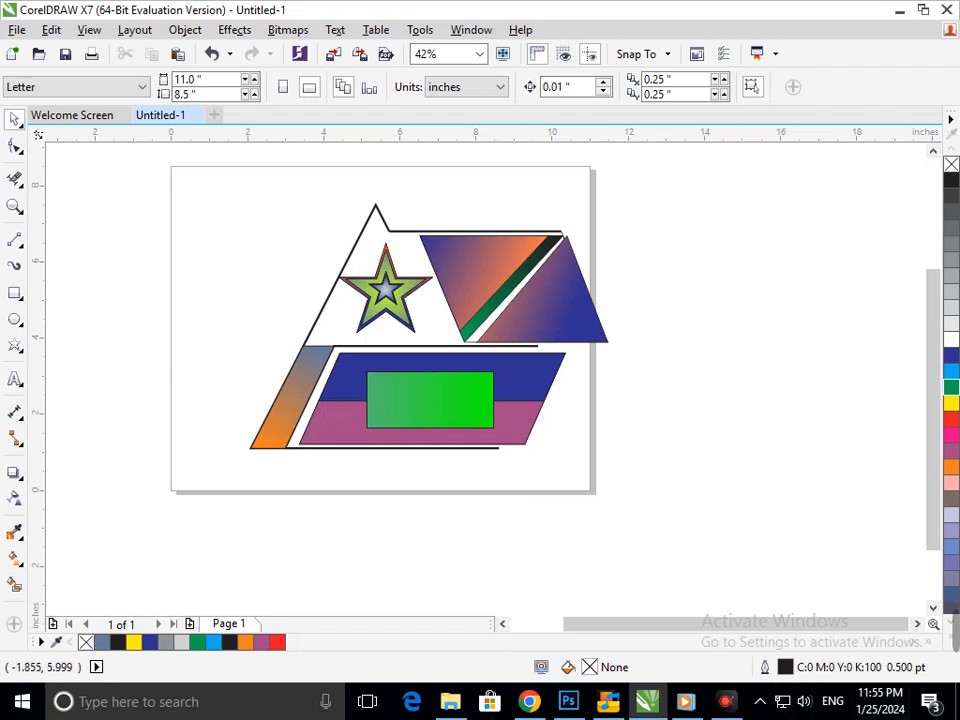
# - Extend the right end of the middle horizontal line to below the right-hand triangle's lower right corner
pyautogui.click(14, 146)
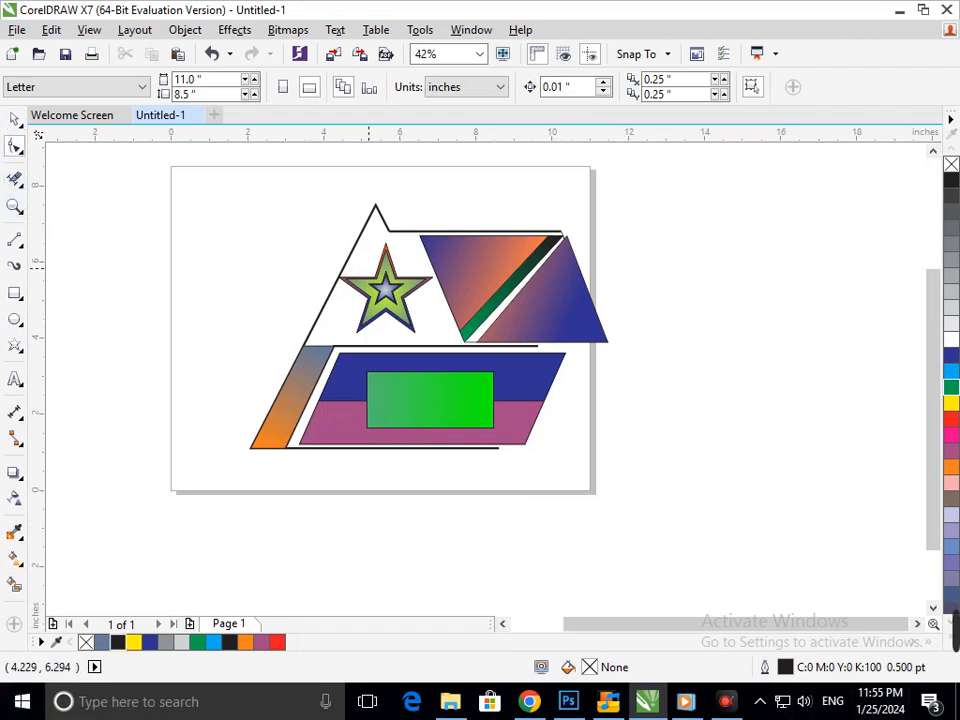
pyautogui.scroll(5, 569, 362)
pyautogui.click(342, 445)
pyautogui.moveTo(361, 443); pyautogui.dragTo(595, 441)
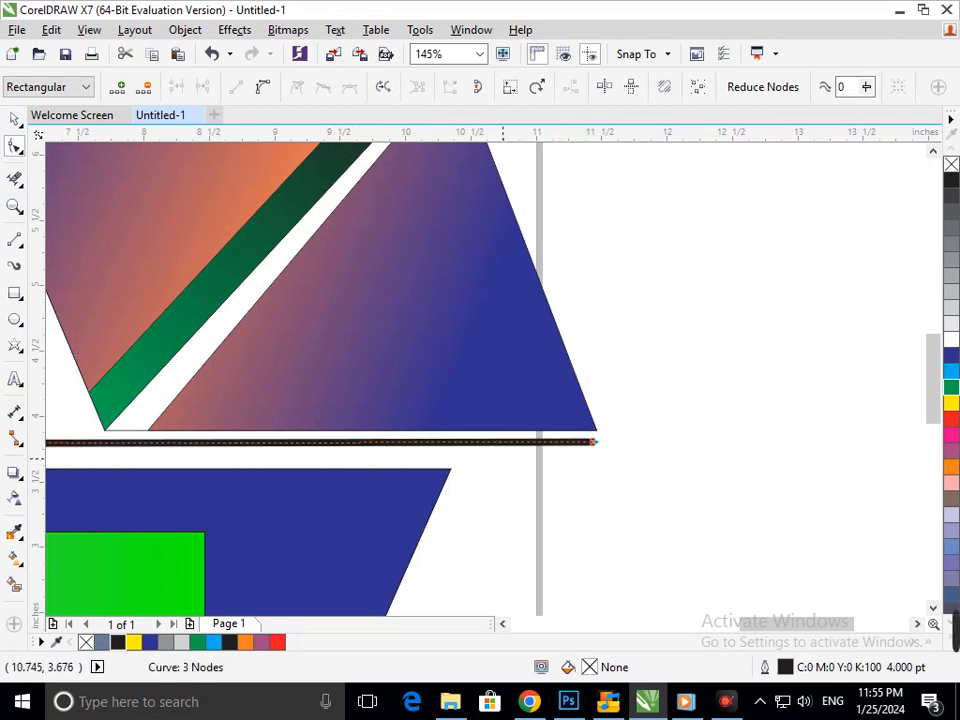
pyautogui.scroll(-5, 502, 459)
# - Extend the triangle outline's base line to the right, ending near the slanted panel's lower right corner
pyautogui.press('F2')
pyautogui.moveTo(345, 278); pyautogui.dragTo(585, 544)
pyautogui.click(543, 441)
pyautogui.moveTo(543, 441); pyautogui.dragTo(586, 441)
pyautogui.scroll(-3, 455, 402)
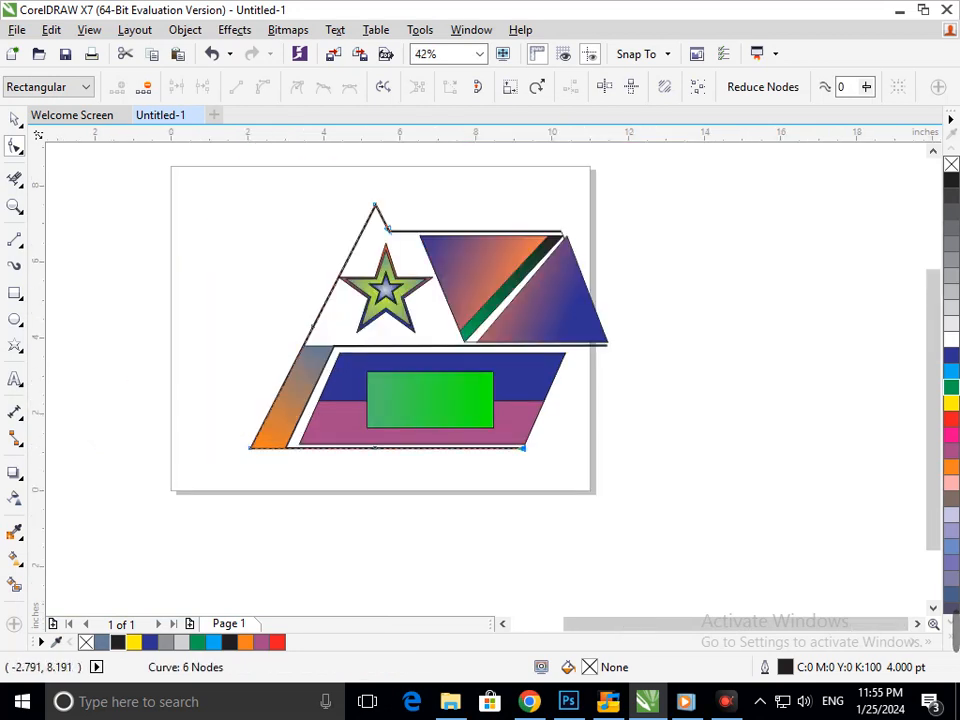
pyautogui.press('Escape')
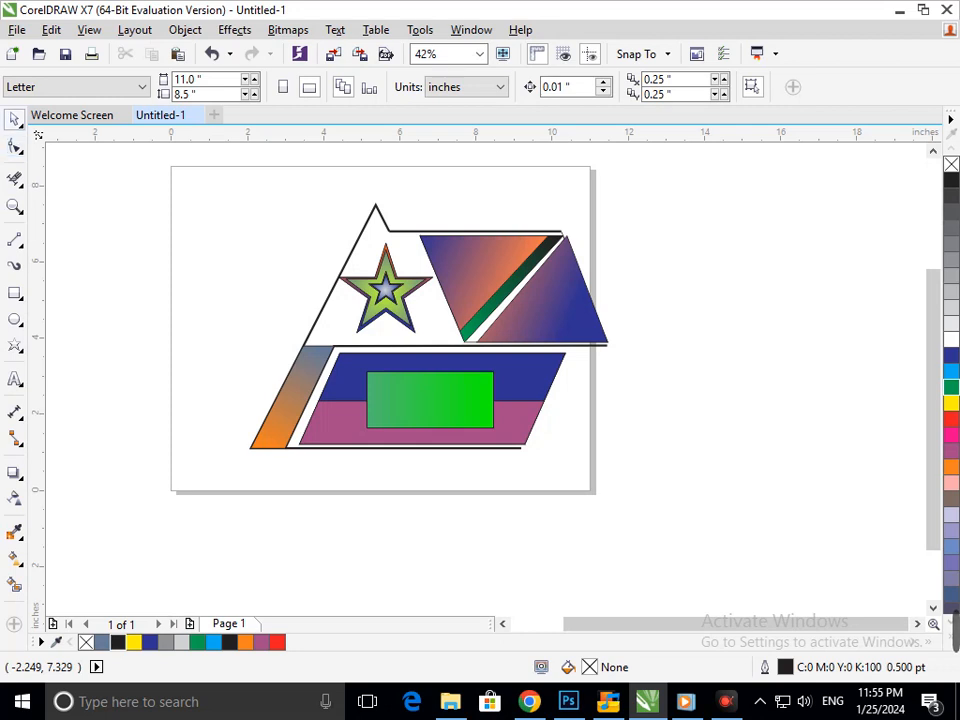
# - Reshape the right-hand gradient triangle by deleting the middle node on its right edge, lowering its apex and realigning its lower right corner
pyautogui.scroll(2, 558, 255)
pyautogui.click(560, 289)
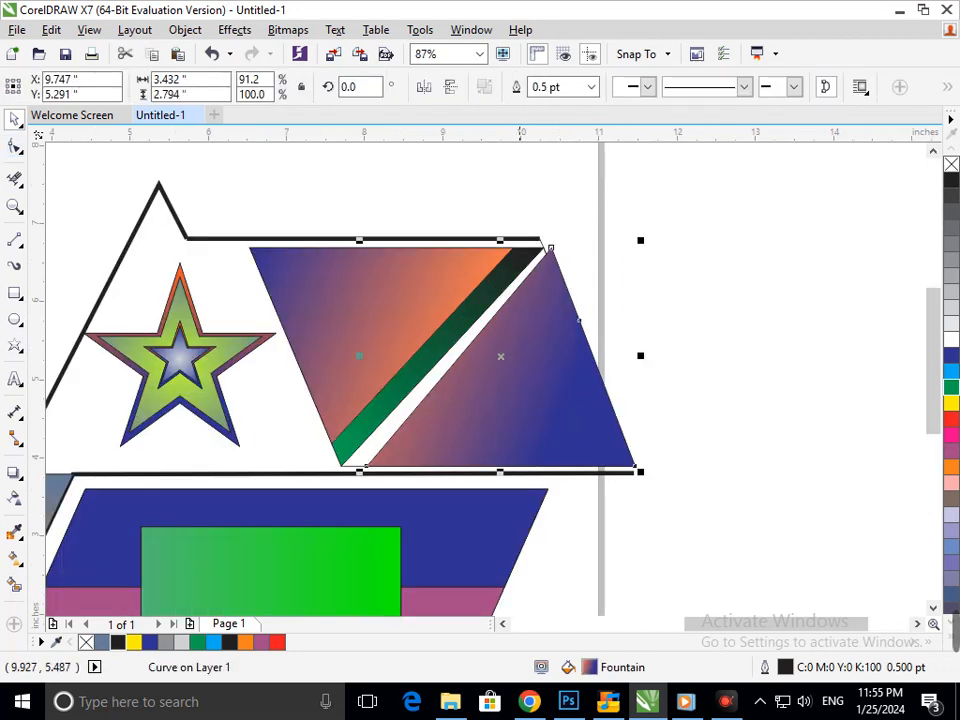
pyautogui.click(15, 146)
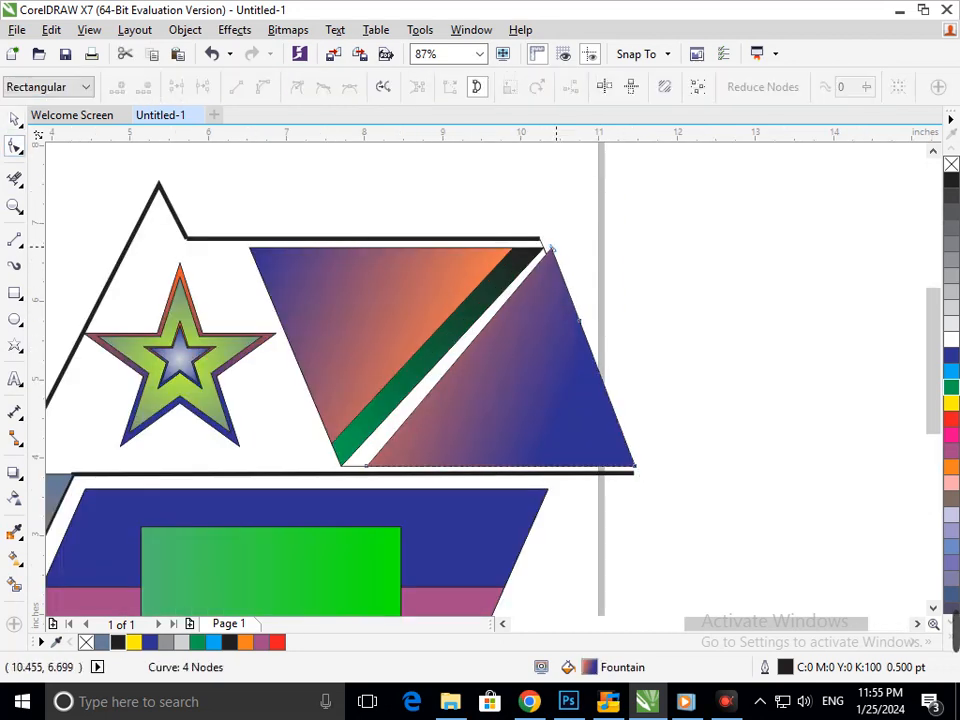
pyautogui.doubleClick(578, 321)
pyautogui.moveTo(551, 250); pyautogui.dragTo(550, 265)
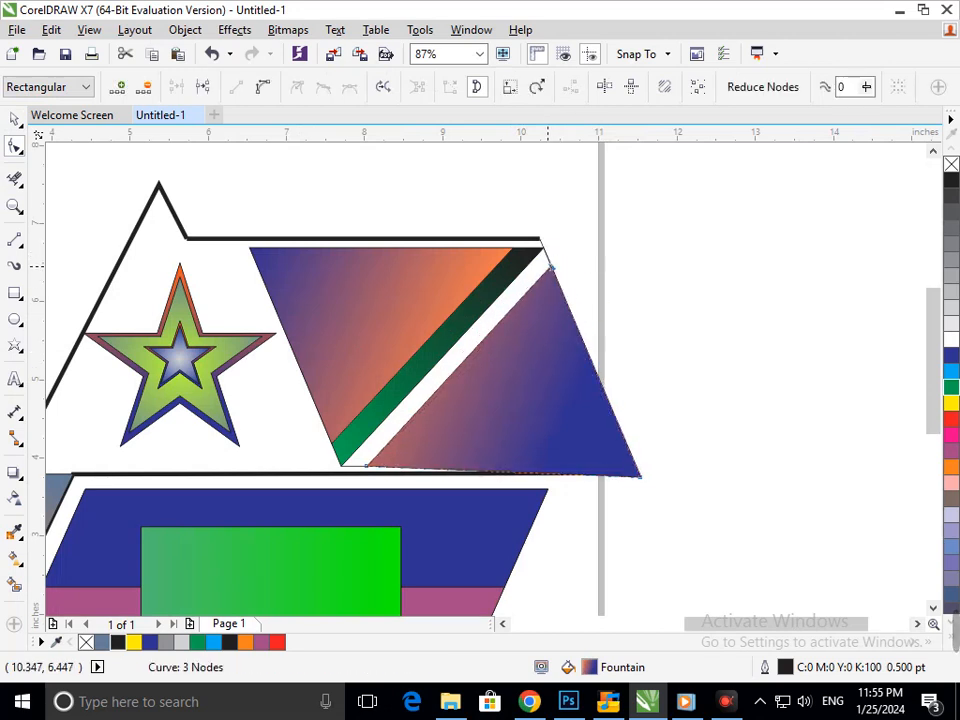
pyautogui.moveTo(640, 474); pyautogui.dragTo(637, 467)
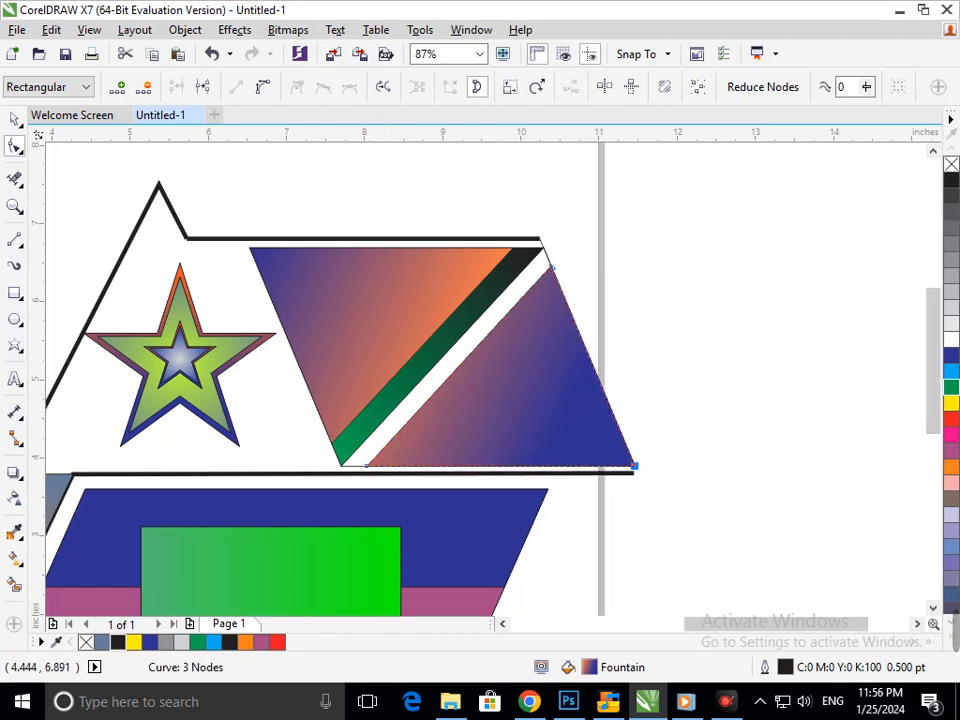
# - Remove the leftover thin line segments above and below the gap between the two gradient shapes with Virtual Segment Delete
pyautogui.click(14, 179)
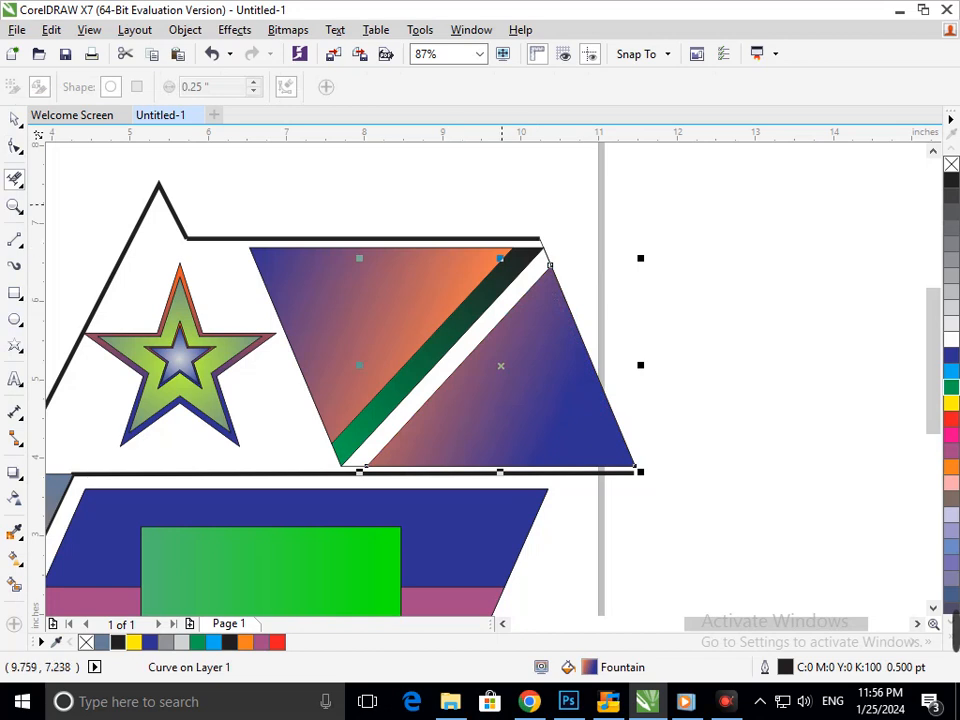
pyautogui.scroll(5, 585, 242)
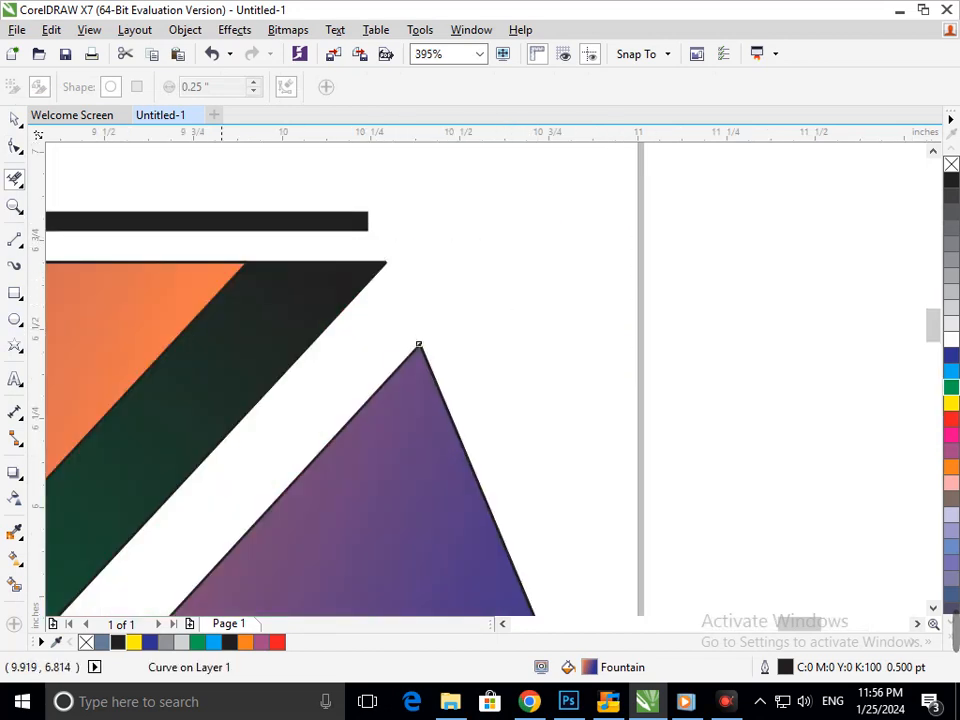
pyautogui.scroll(-5, 586, 244)
pyautogui.scroll(5, 342, 497)
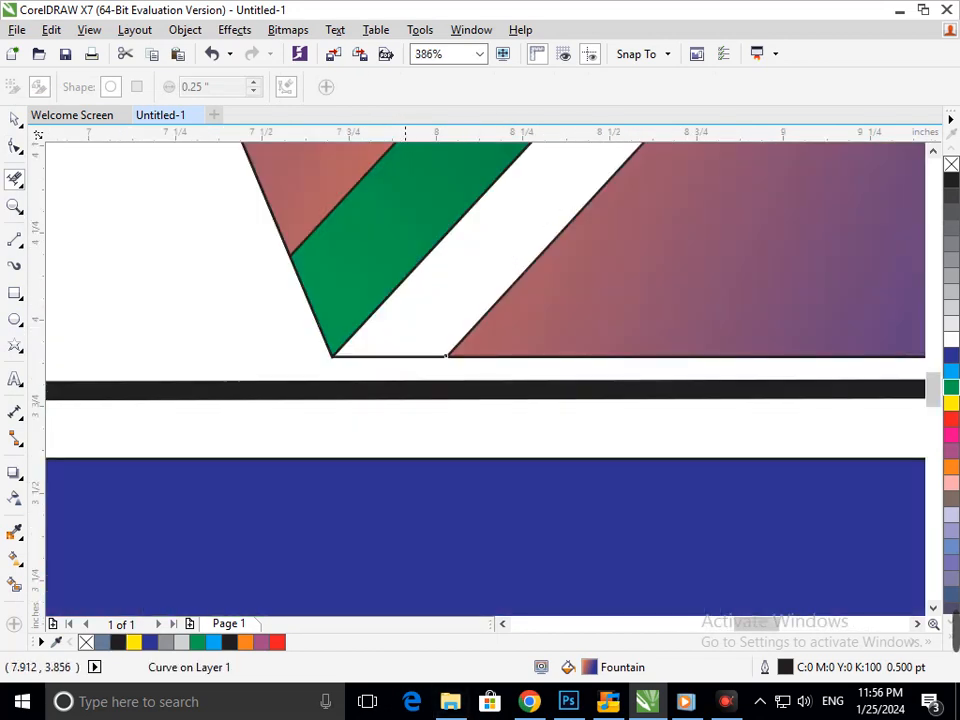
pyautogui.scroll(-5, 342, 497)
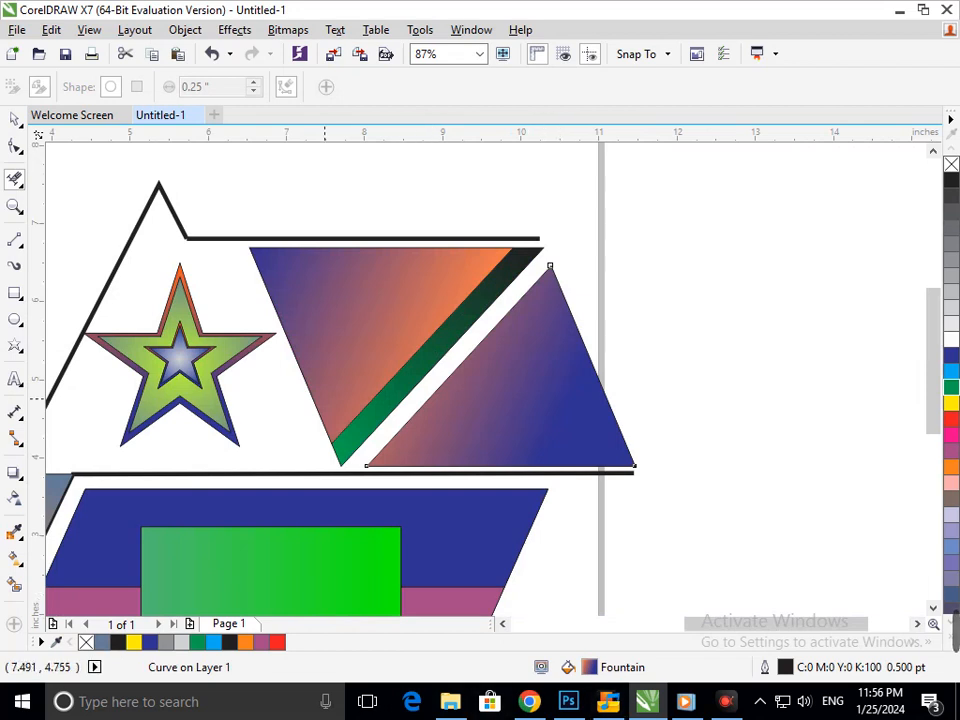
pyautogui.scroll(-2, 578, 228)
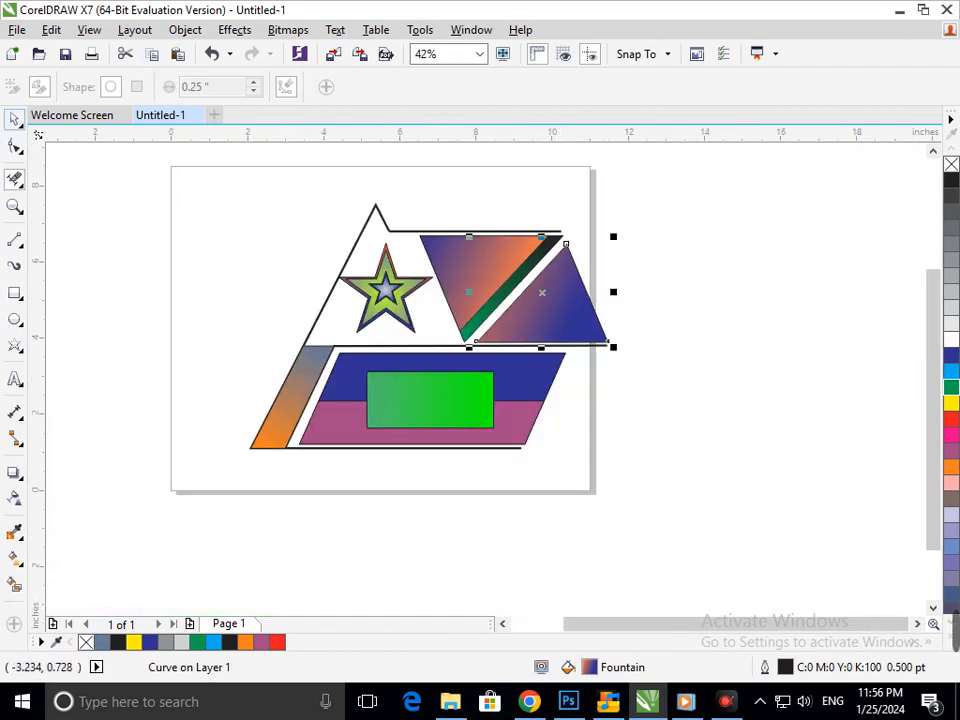
pyautogui.click(15, 119)
pyautogui.click(82, 303)
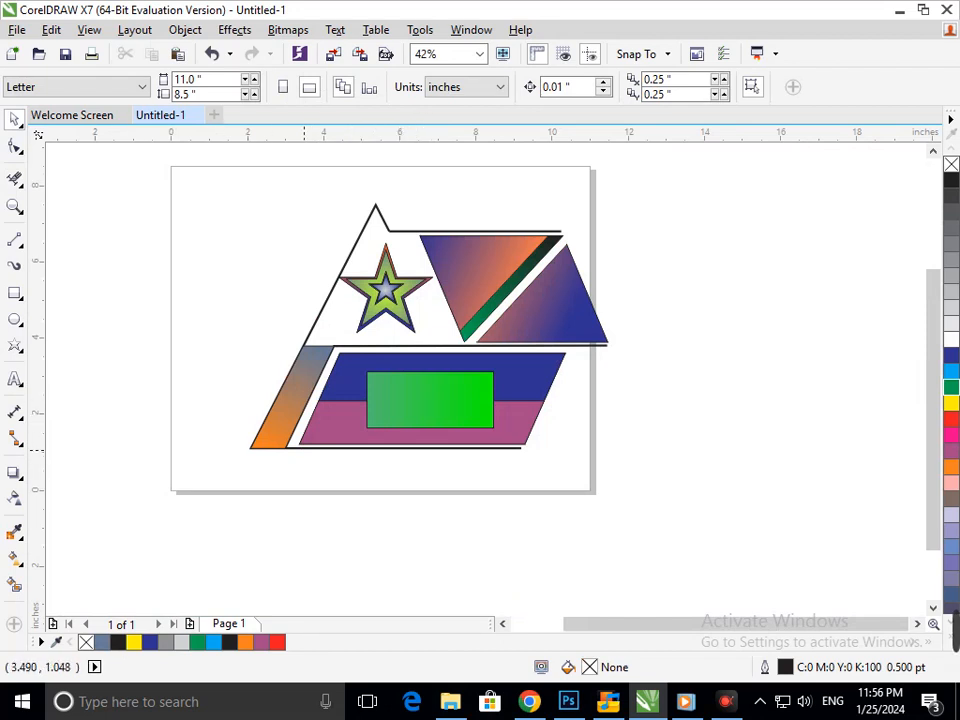
# - Skew the green rectangle horizontally into a parallelogram slanting like the surrounding panel, about 4.04 inches wide
pyautogui.click(422, 412)
pyautogui.click(417, 411)
pyautogui.moveTo(430, 436); pyautogui.dragTo(400, 444)
pyautogui.click(415, 512)
# - Stretch the green parallelogram to the right and left until it covers the white gaps, about 5.2 inches wide
pyautogui.click(467, 405)
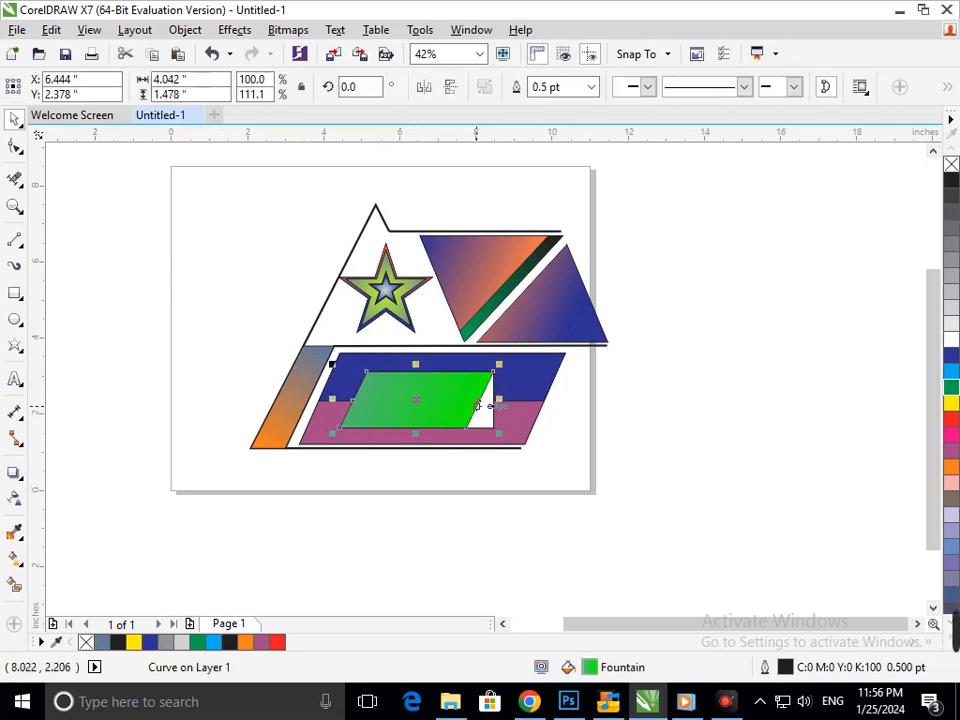
pyautogui.moveTo(499, 399); pyautogui.dragTo(528, 400)
pyautogui.click(628, 474)
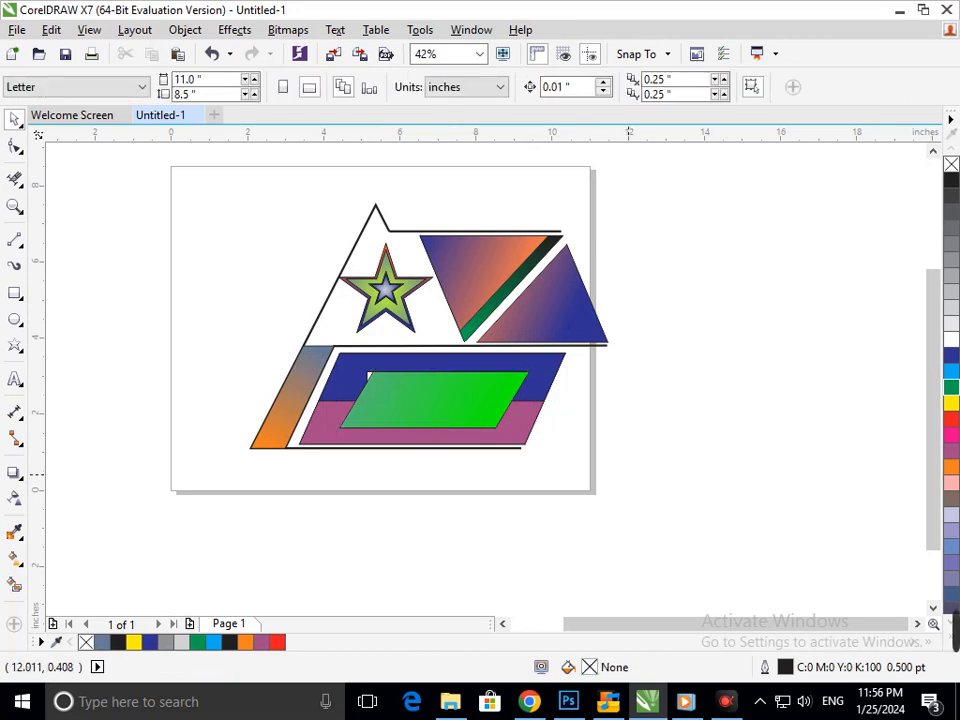
pyautogui.click(430, 411)
pyautogui.moveTo(332, 399); pyautogui.dragTo(322, 399)
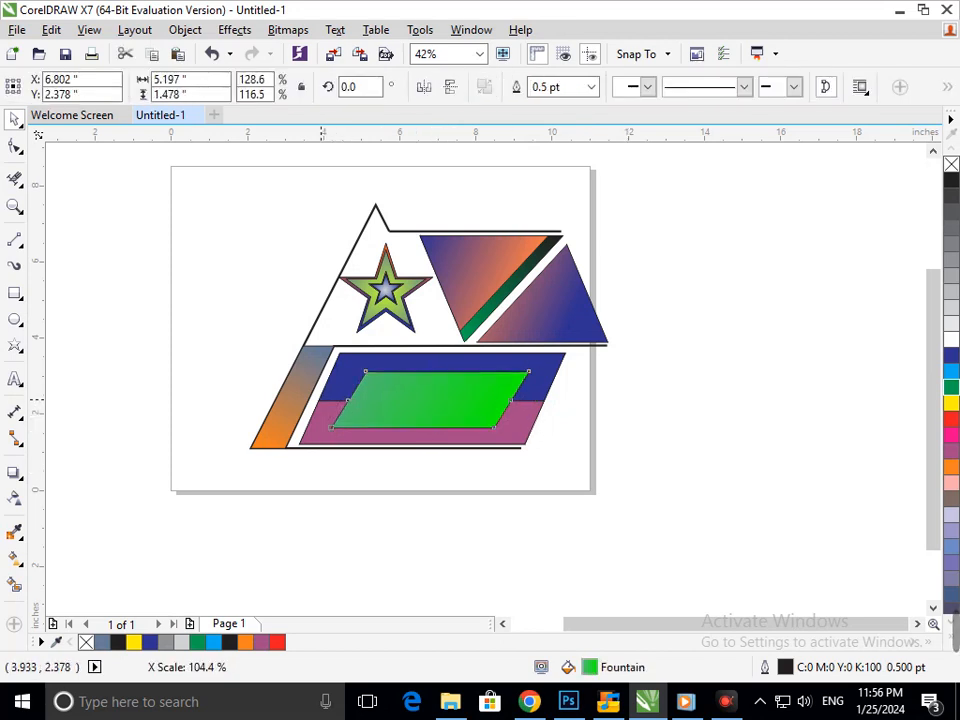
pyautogui.click(729, 418)
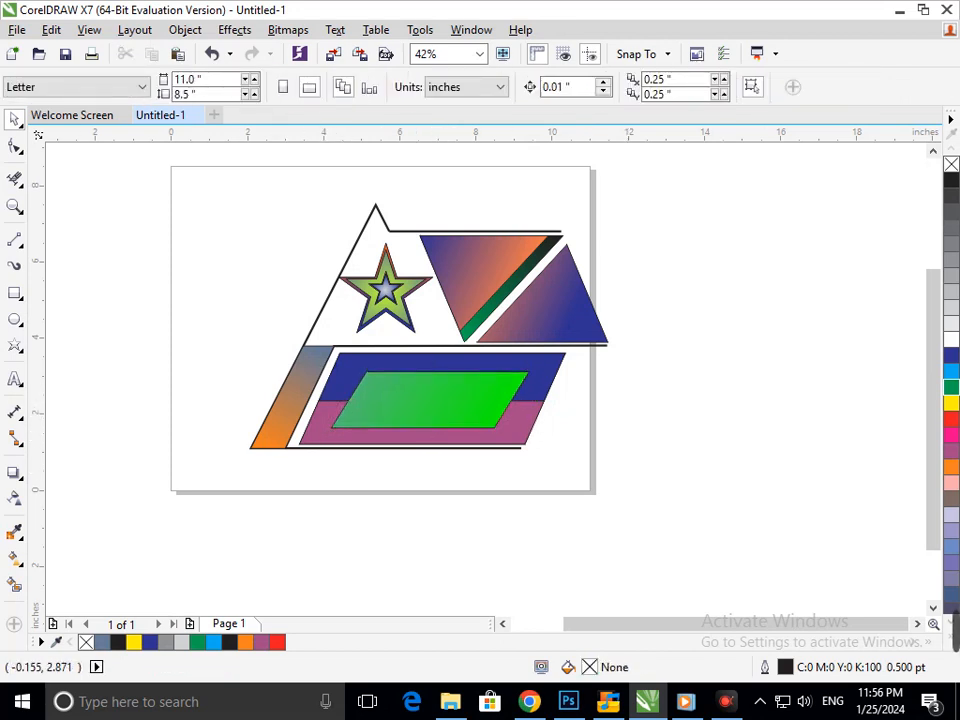
# - Draw a 0.5 pt horizontal line across the whole slanted panel and nudge it up onto the dividing line between its halves
pyautogui.click(14, 240)
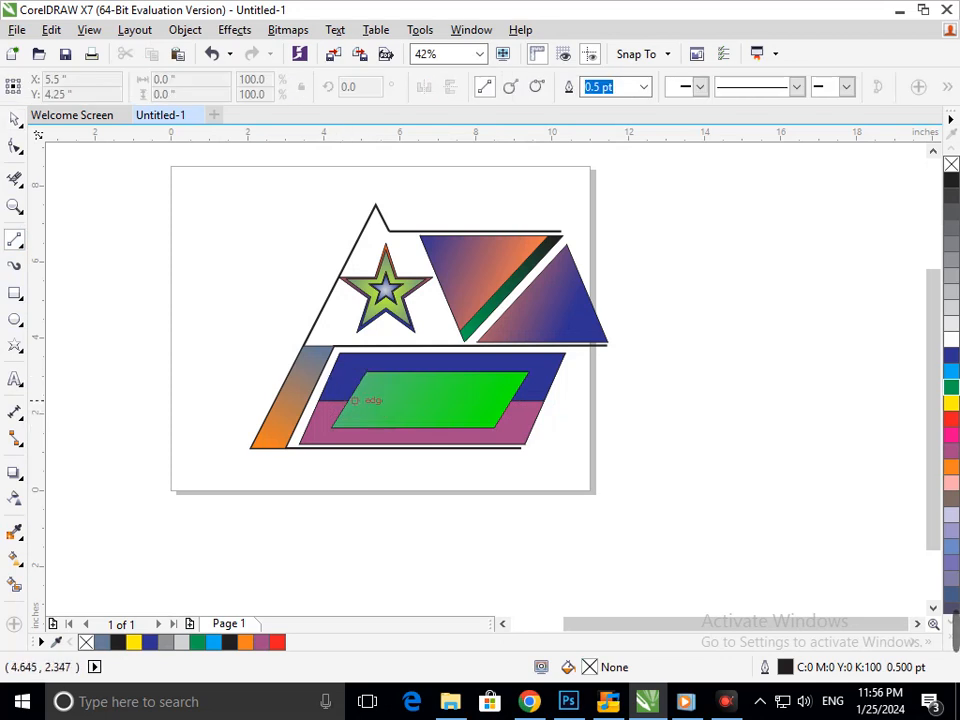
pyautogui.moveTo(580, 412); pyautogui.dragTo(269, 412)
pyautogui.press('Up')
pyautogui.press('Up')
pyautogui.press('Up')
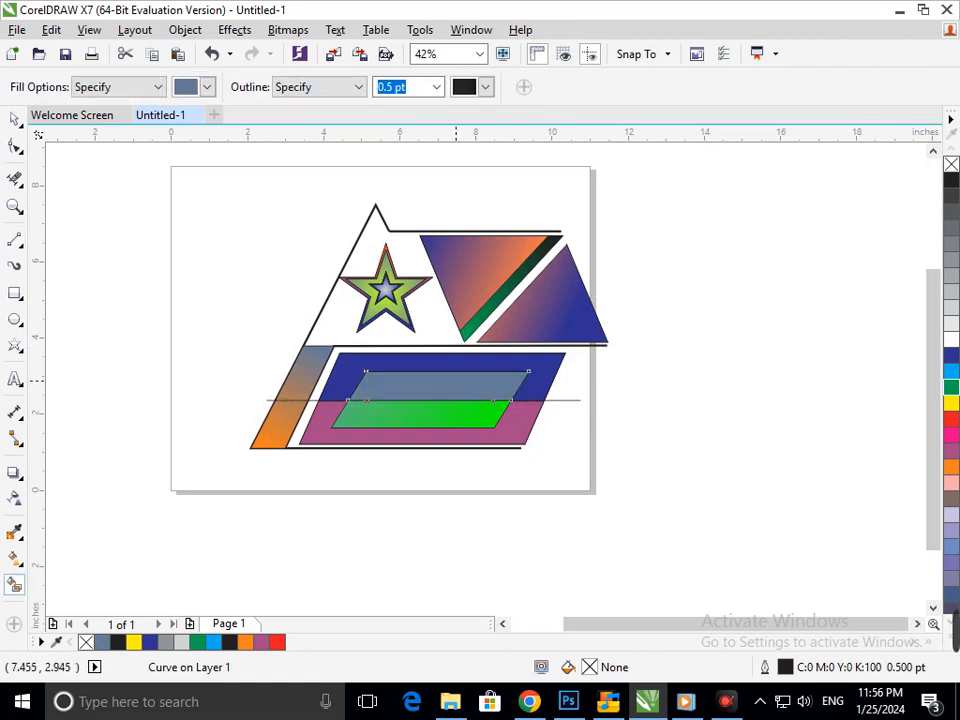
# - Smart-fill the inner parallelogram's two halves, colouring the lower half light blue and the upper half purple
pyautogui.click(462, 405)
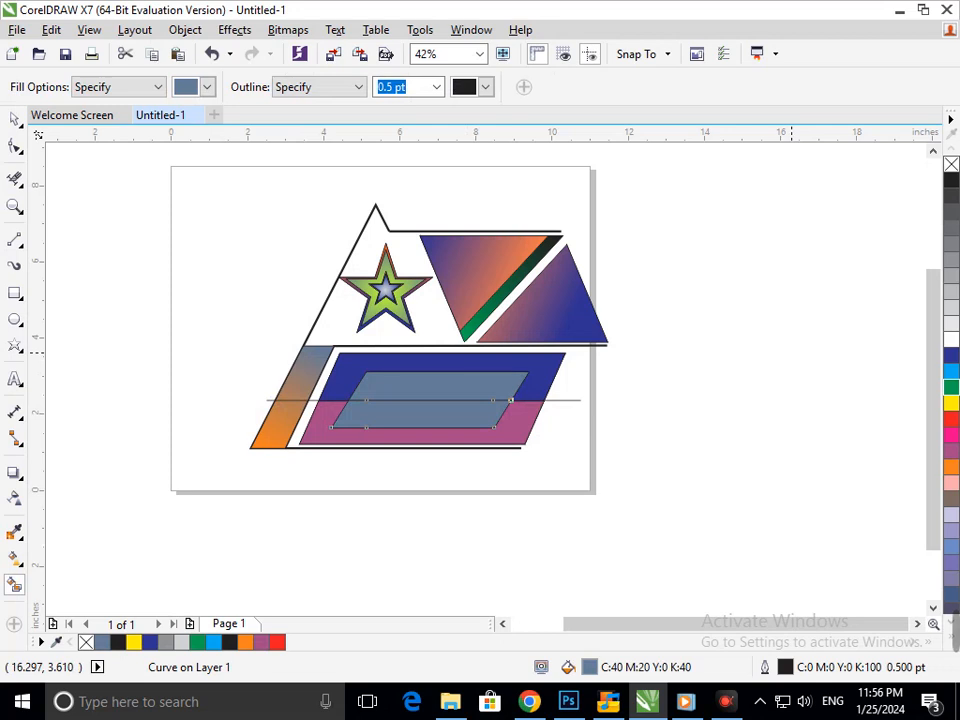
pyautogui.click(951, 371)
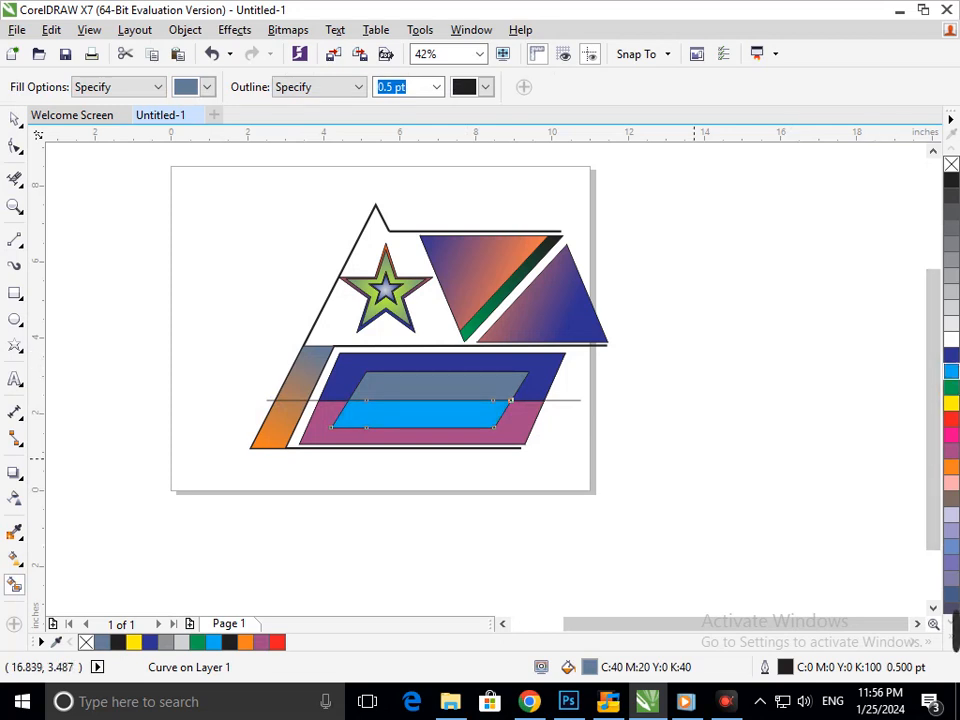
pyautogui.click(504, 391)
pyautogui.click(951, 451)
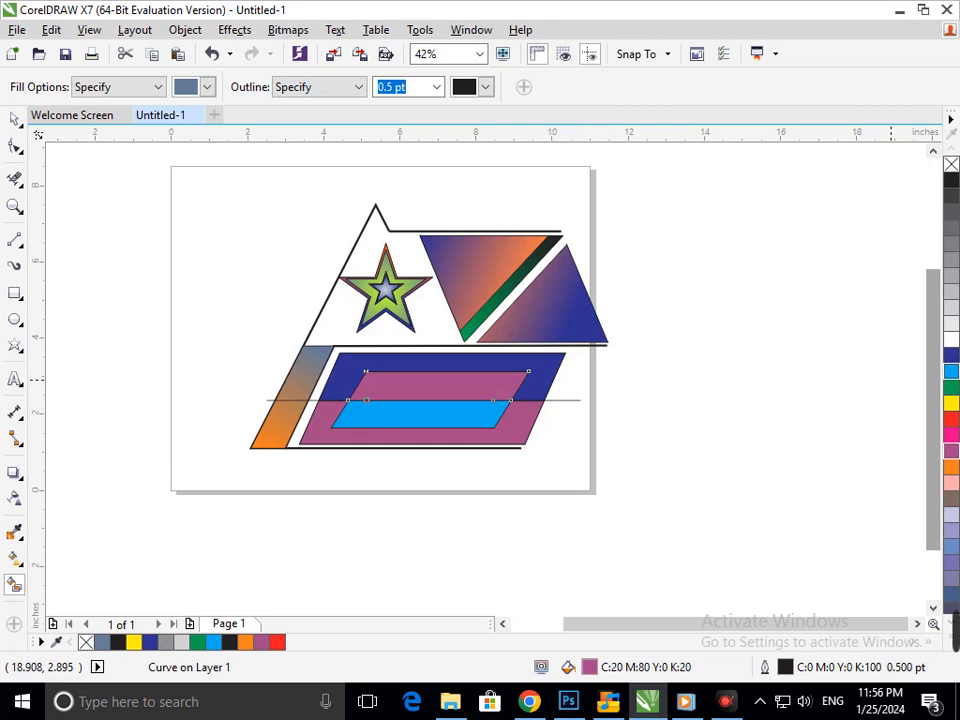
# - Fill the inner parallelogram's upper half with green and delete the horizontal helper line across the slanted panel
pyautogui.click(951, 387)
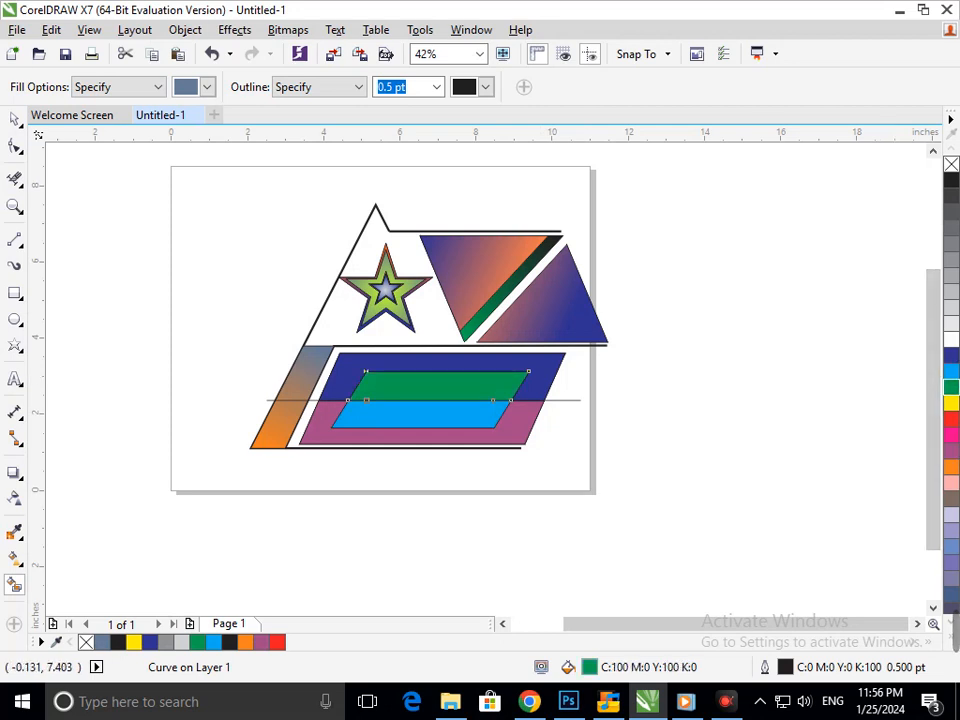
pyautogui.click(14, 119)
pyautogui.click(355, 453)
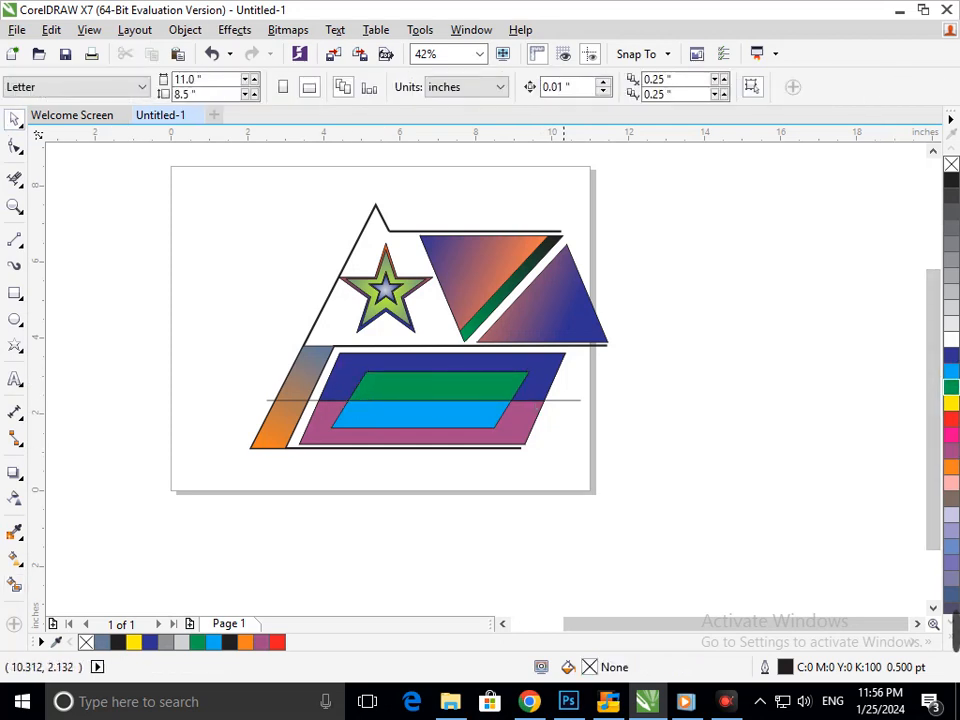
pyautogui.click(570, 400)
pyautogui.press('Delete')
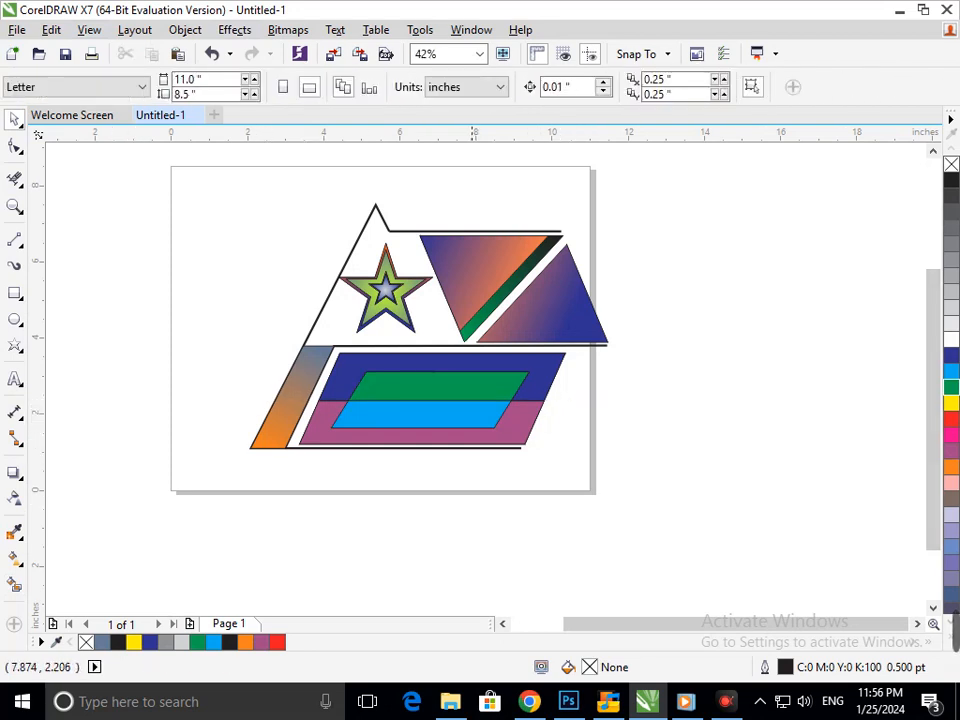
# - Add the two-line artistic text "GRAPHIC" / "DESIGNING" in the empty area outside the page, in 24 pt Arial
pyautogui.scroll(-1, 366, 320)
pyautogui.moveTo(348, 246); pyautogui.dragTo(693, 499)
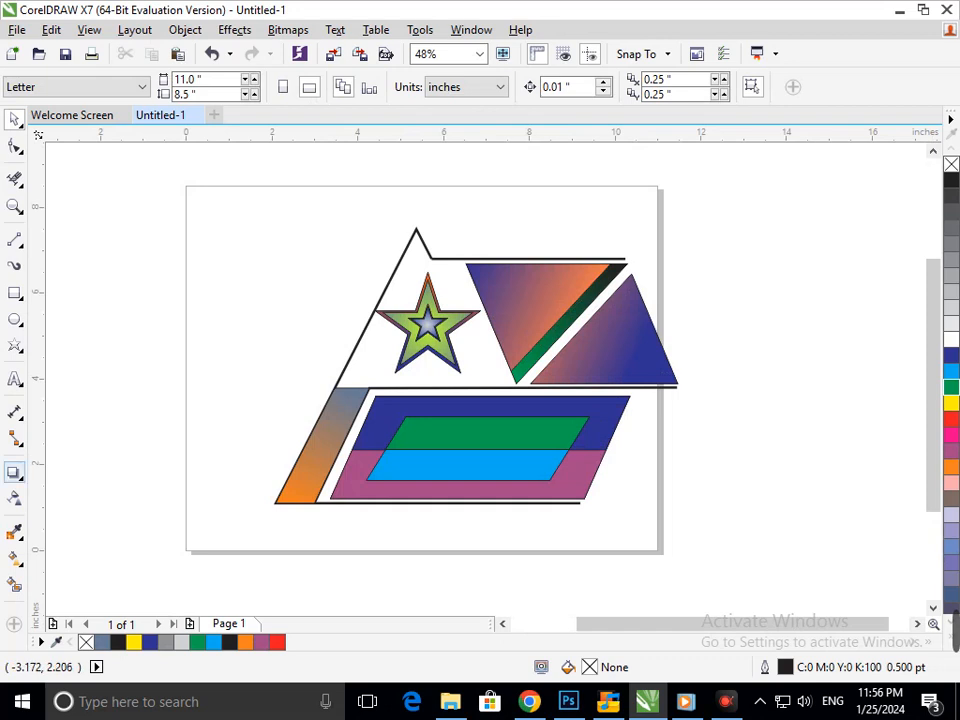
pyautogui.click(15, 379)
pyautogui.click(721, 281)
pyautogui.write('GRAPHIC')
pyautogui.press('Return')
pyautogui.write('DESIG')
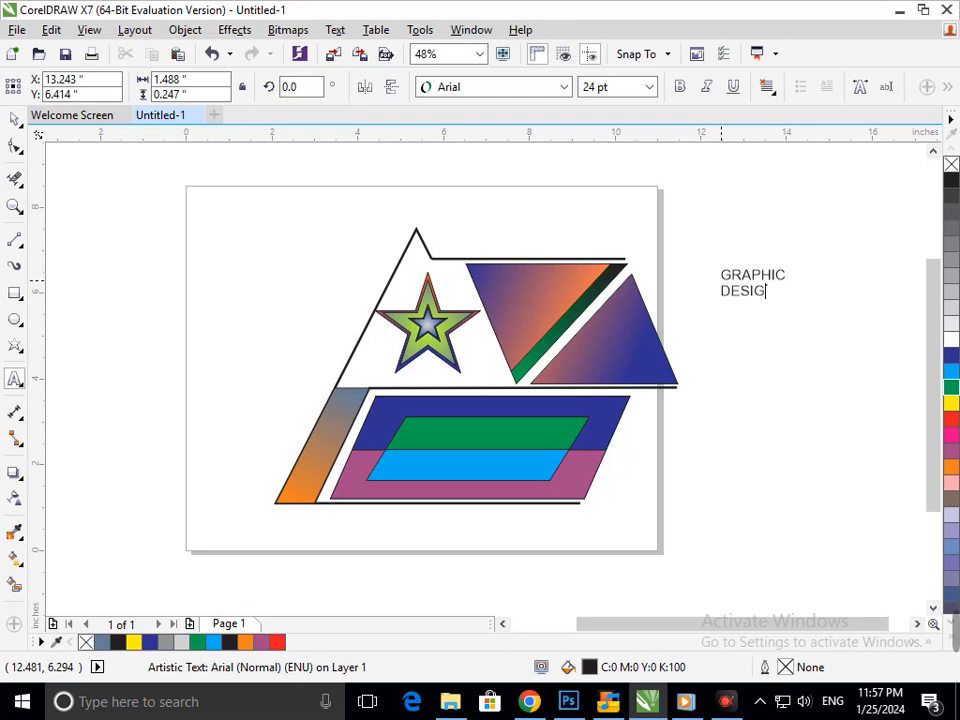
pyautogui.write('NING')
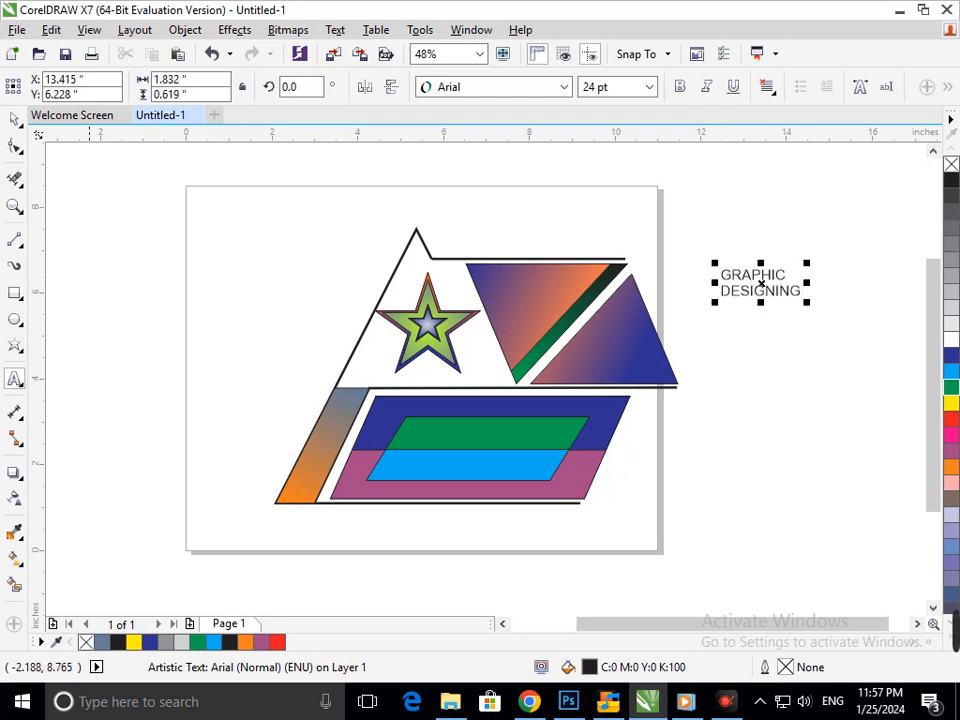
# - Break the two-line text apart into separate words and move GRAPHIC onto the green half of the inner parallelogram
pyautogui.click(14, 119)
pyautogui.click(737, 289)
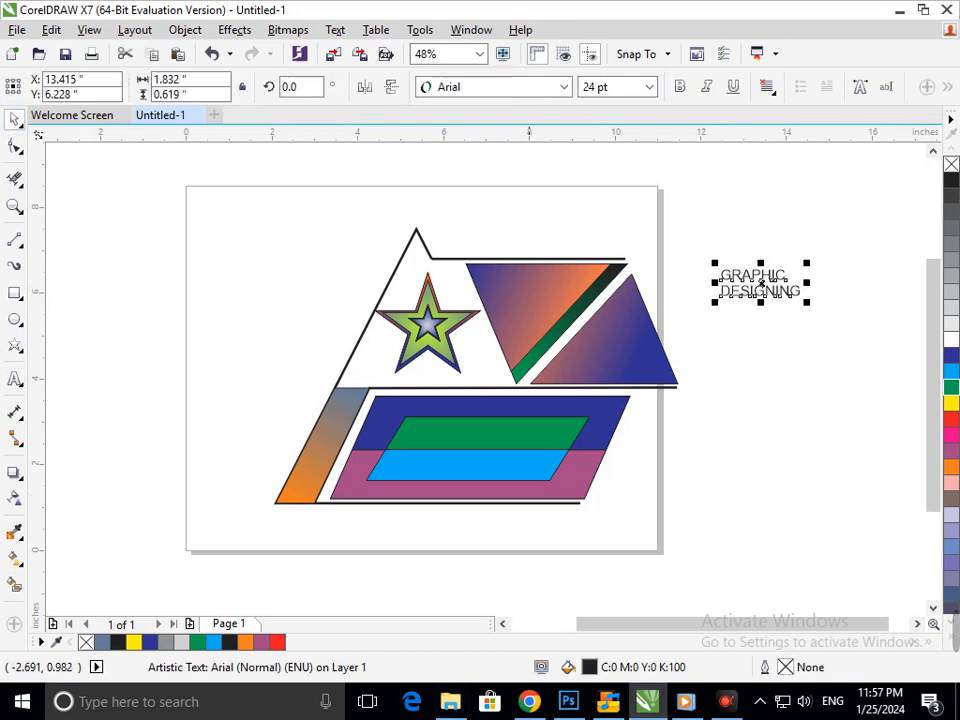
pyautogui.click(185, 30)
pyautogui.click(300, 310)
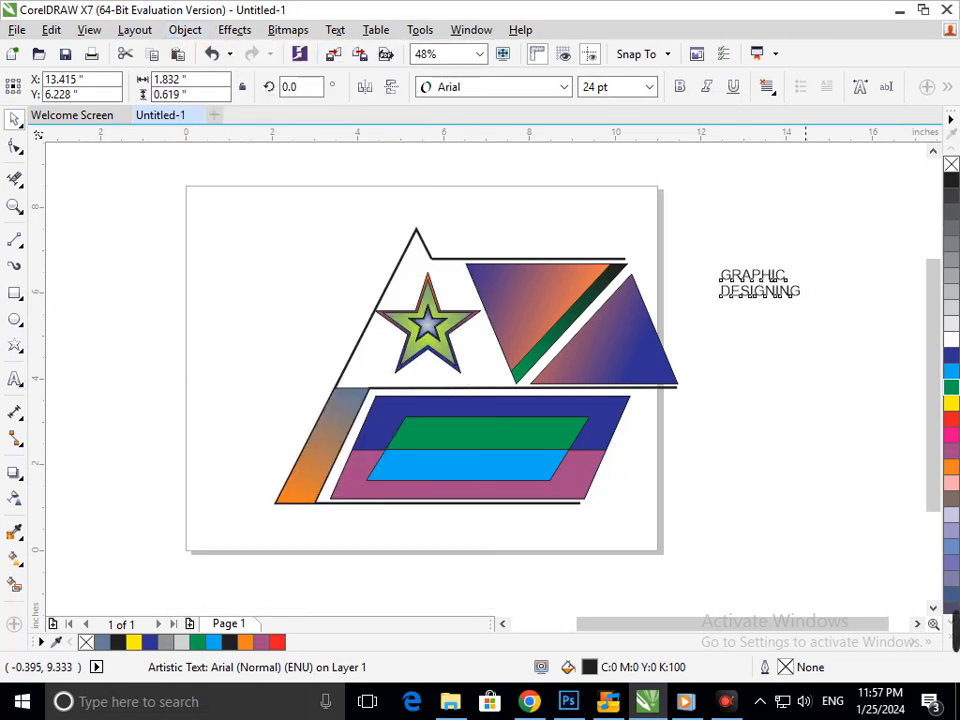
pyautogui.click(692, 270)
pyautogui.moveTo(699, 245); pyautogui.dragTo(489, 435)
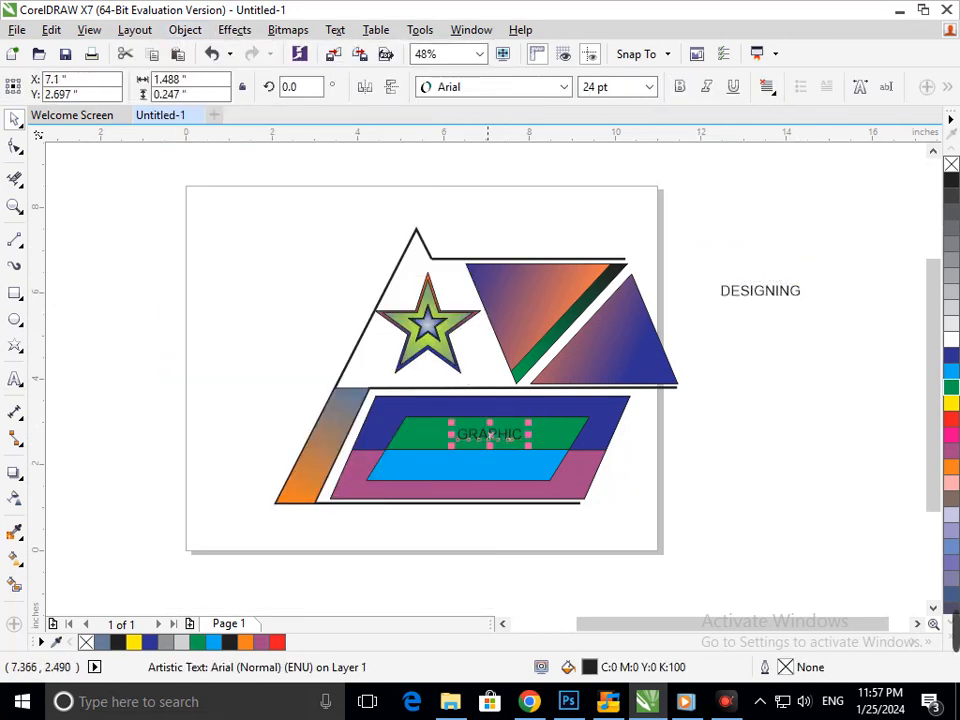
# - Enlarge the word GRAPHIC to about 58 pt and position it within the green half
pyautogui.press('F2')
pyautogui.moveTo(281, 347); pyautogui.dragTo(608, 489)
pyautogui.moveTo(696, 441); pyautogui.dragTo(783, 469)
pyautogui.moveTo(422, 457); pyautogui.dragTo(395, 462)
pyautogui.moveTo(608, 435); pyautogui.dragTo(604, 431)
pyautogui.scroll(-2, 623, 441)
pyautogui.press('Escape')
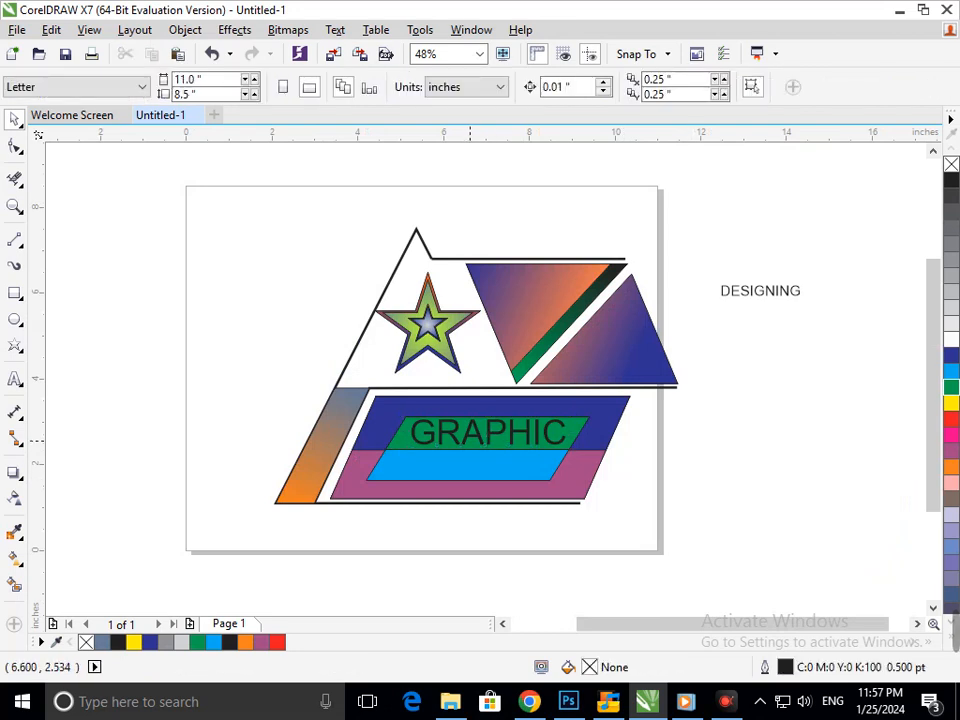
# - Duplicate GRAPHIC onto the light blue half and change the copy's text to DESIGNING
pyautogui.moveTo(474, 435); pyautogui.dragTo(452, 466)
pyautogui.click(538, 528)
pyautogui.press('F2')
pyautogui.moveTo(302, 390); pyautogui.dragTo(645, 538)
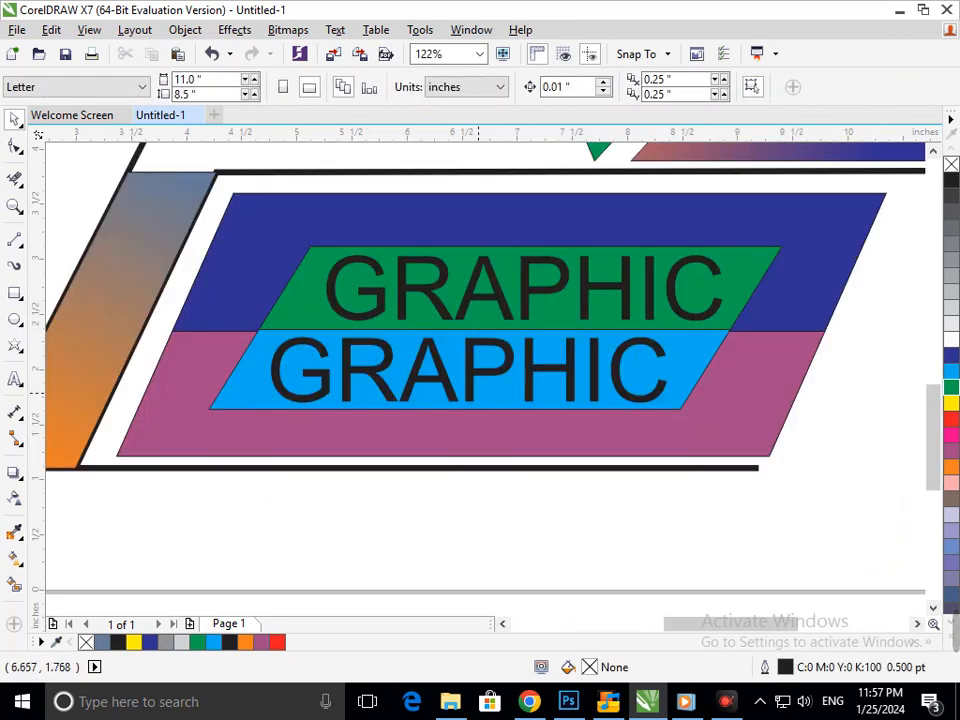
pyautogui.doubleClick(471, 390)
pyautogui.moveTo(670, 388); pyautogui.dragTo(115, 352)
pyautogui.press('BackSpace')
pyautogui.write('d')
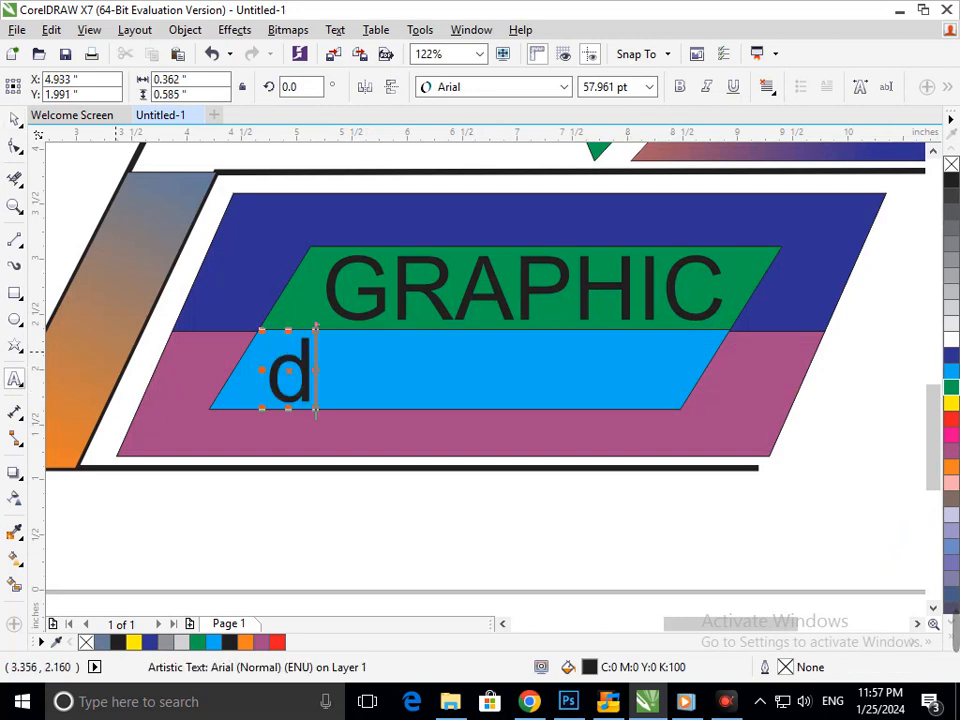
pyautogui.press('BackSpace')
pyautogui.write('DESIG')
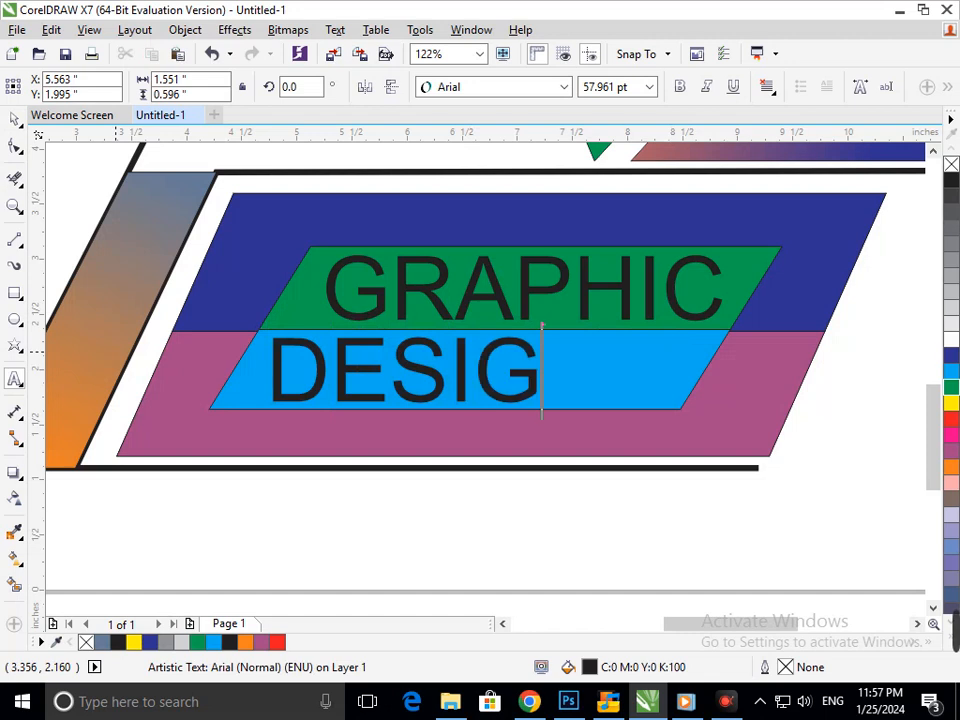
pyautogui.write('NING')
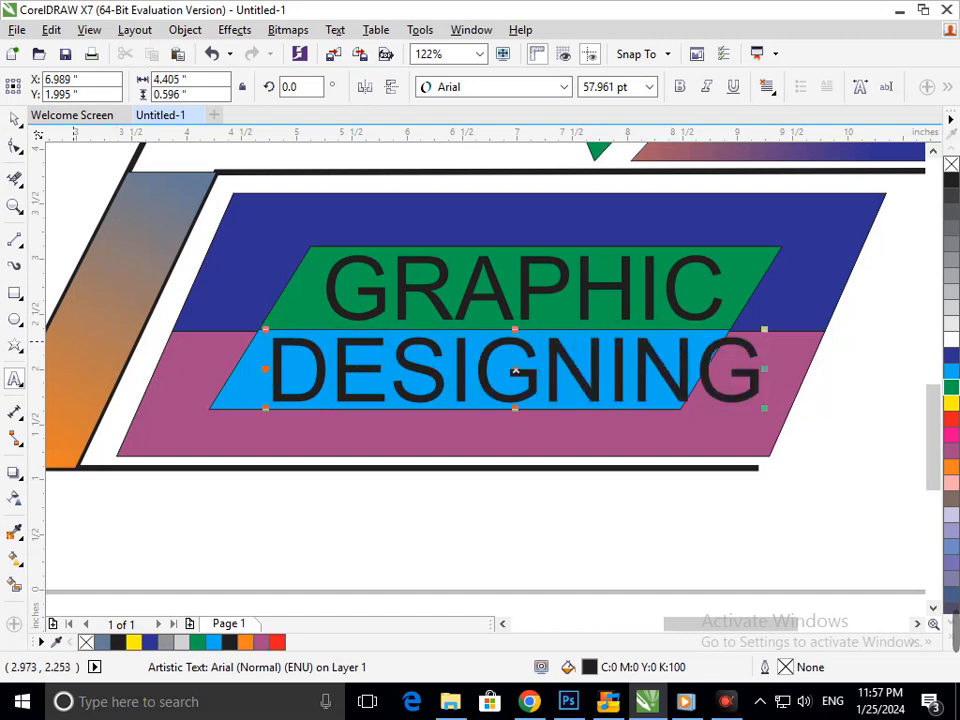
pyautogui.click(503, 517)
pyautogui.scroll(-2, 480, 524)
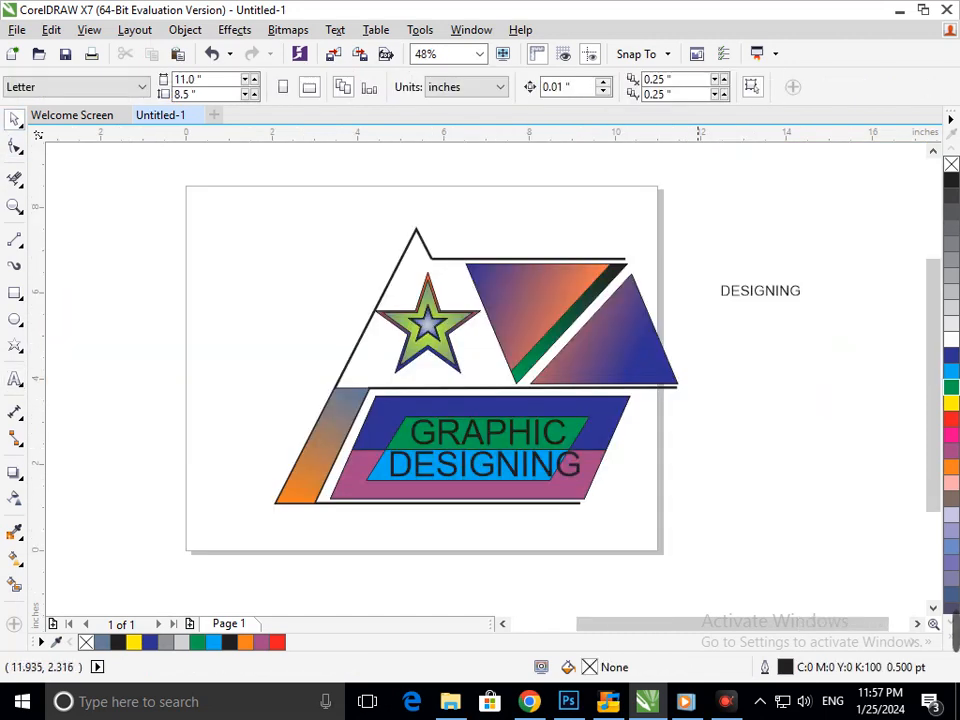
# - Try slanting the word DESIGNING on the light blue half, and undo the change
pyautogui.click(496, 468)
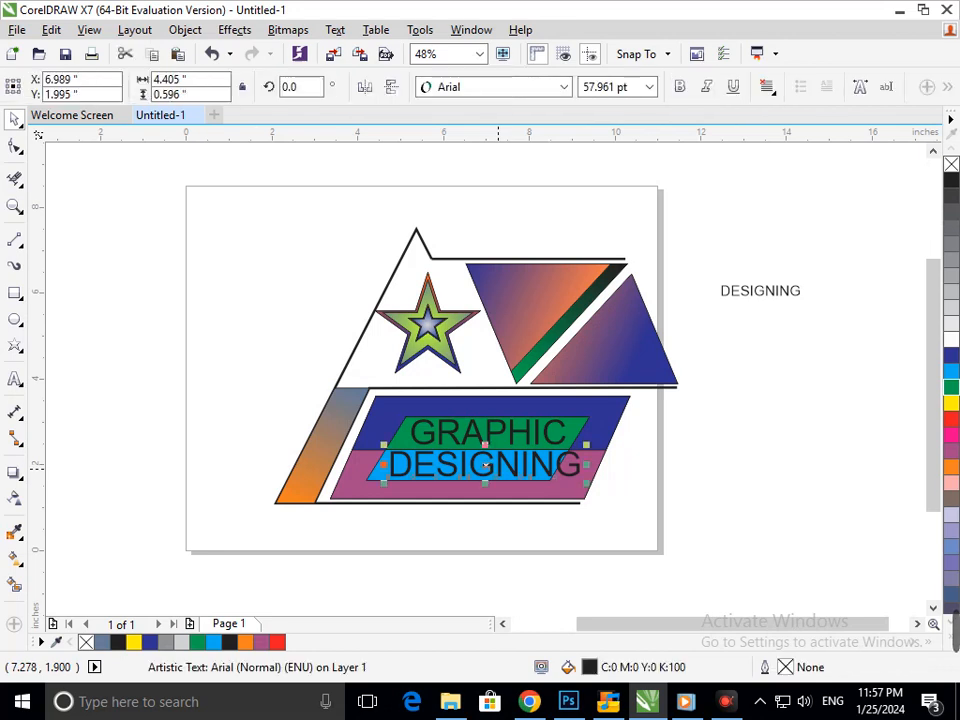
pyautogui.hotkey('ctrl', 'i')
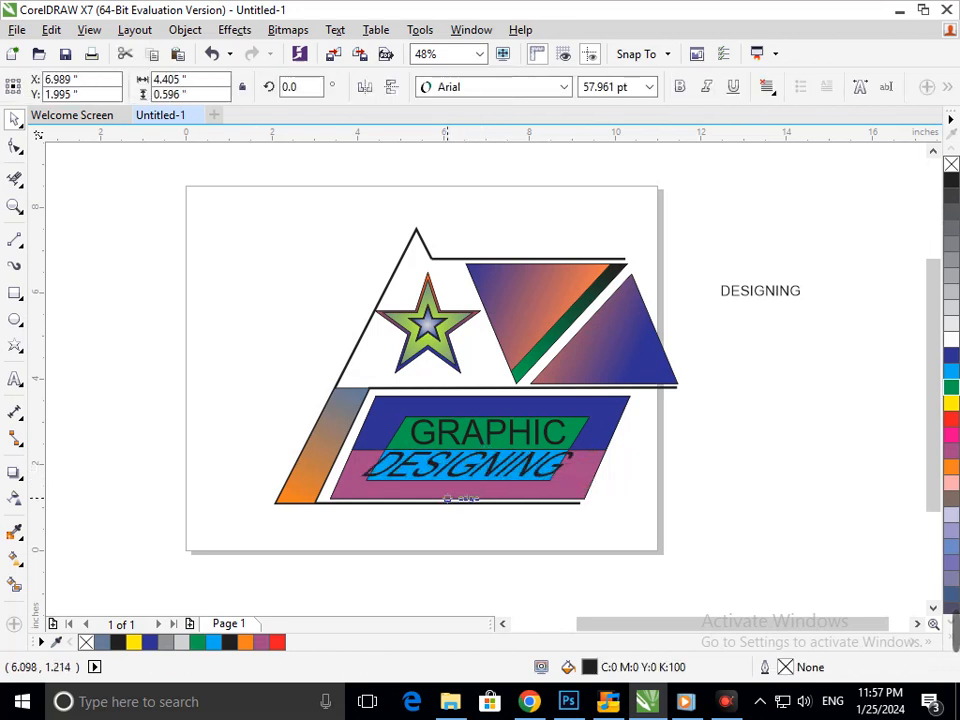
pyautogui.hotkey('ctrl', 'z')
pyautogui.click(522, 562)
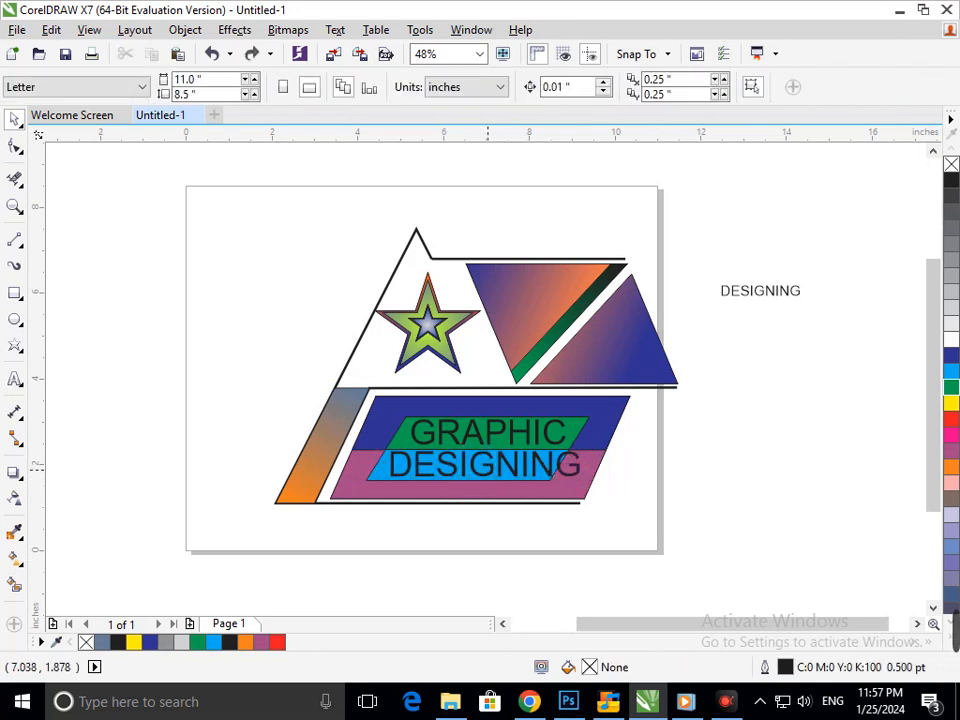
pyautogui.click(488, 453)
pyautogui.keyDown('shift'); pyautogui.click(485, 437); pyautogui.keyUp('shift')
pyautogui.moveTo(357, 491); pyautogui.dragTo(388, 480)
pyautogui.click(500, 549)
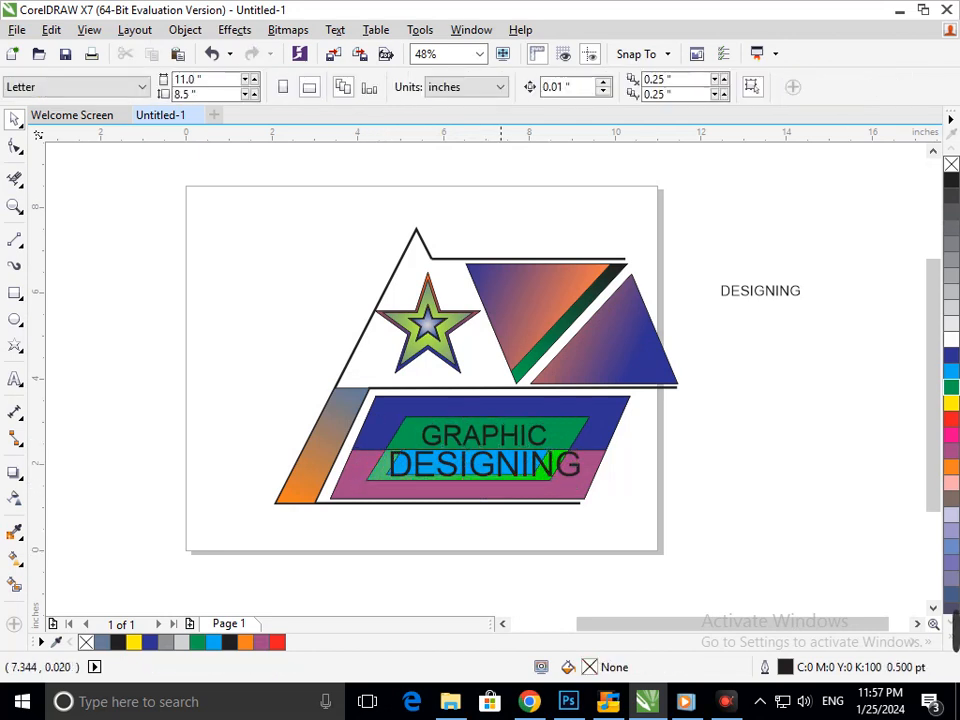
pyautogui.hotkey('ctrl', 'z')
pyautogui.click(503, 553)
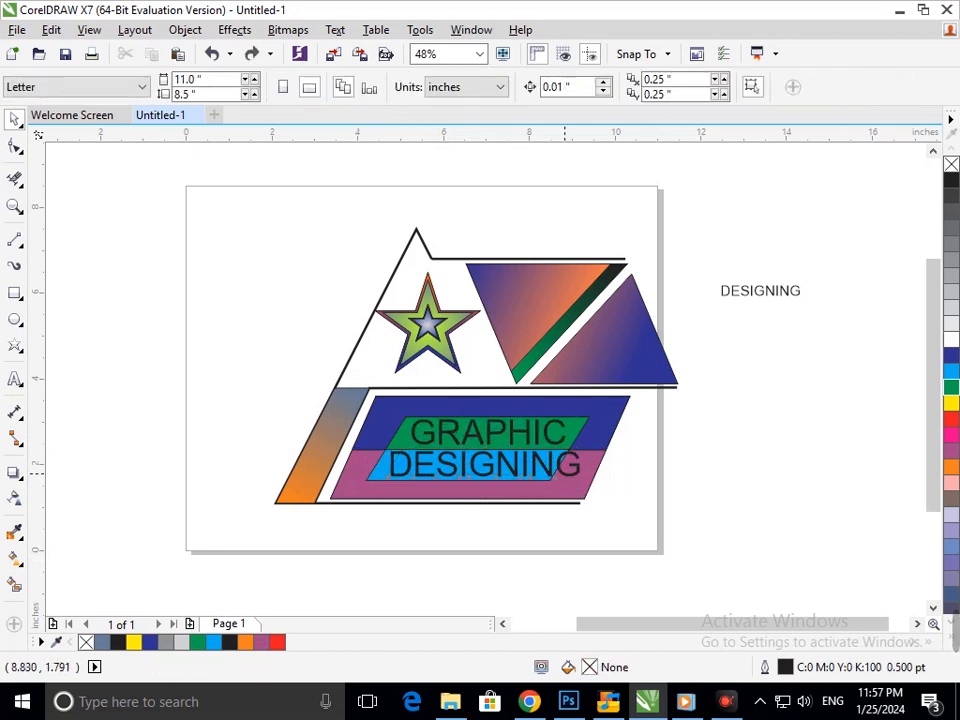
# - Scale GRAPHIC and DESIGNING down together to about 48.7 pt and shift DESIGNING so it sits inside the light blue half
pyautogui.click(560, 470)
pyautogui.keyDown('shift'); pyautogui.click(547, 435); pyautogui.keyUp('shift')
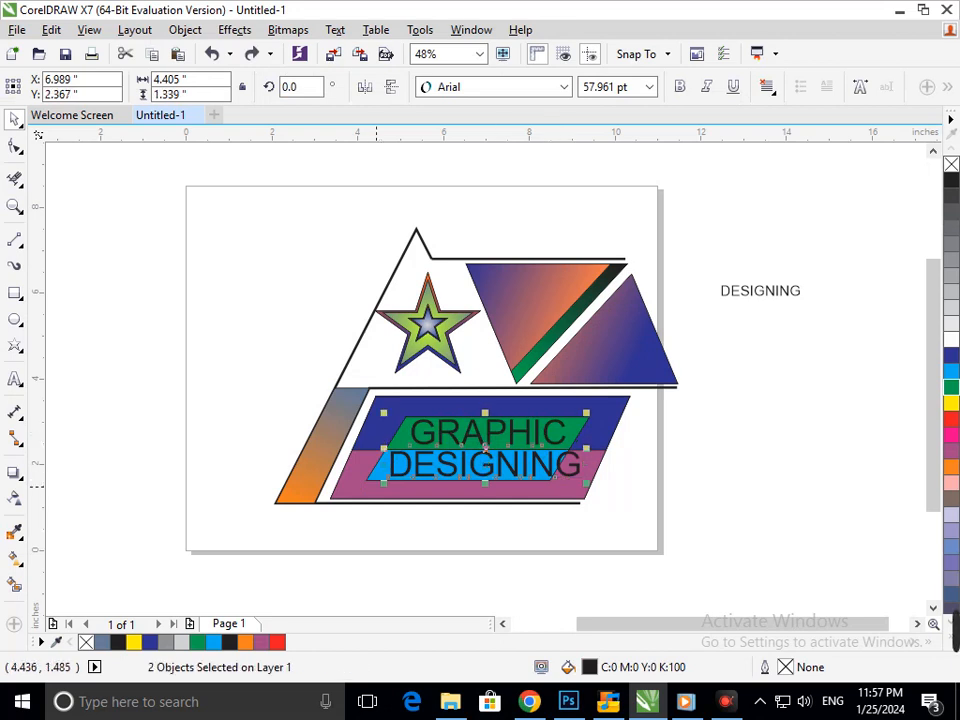
pyautogui.moveTo(383, 483); pyautogui.dragTo(406, 476)
pyautogui.click(501, 561)
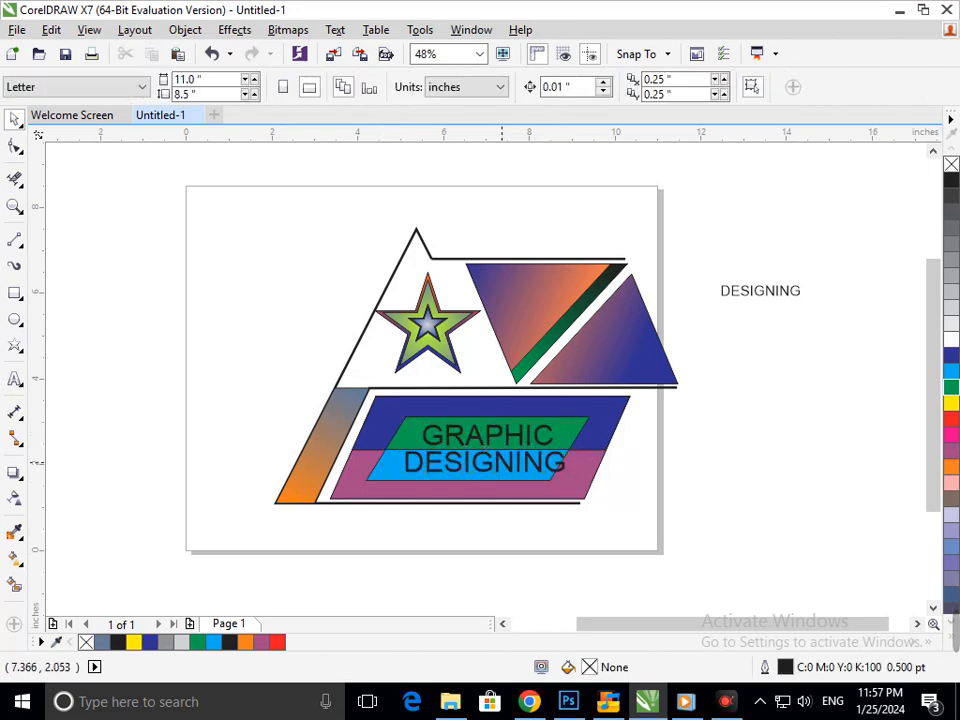
pyautogui.moveTo(495, 464)
pyautogui.mouseDown()
pyautogui.moveTo(478, 479)
pyautogui.moveTo(468, 463)
pyautogui.moveTo(477, 468)
pyautogui.mouseUp()
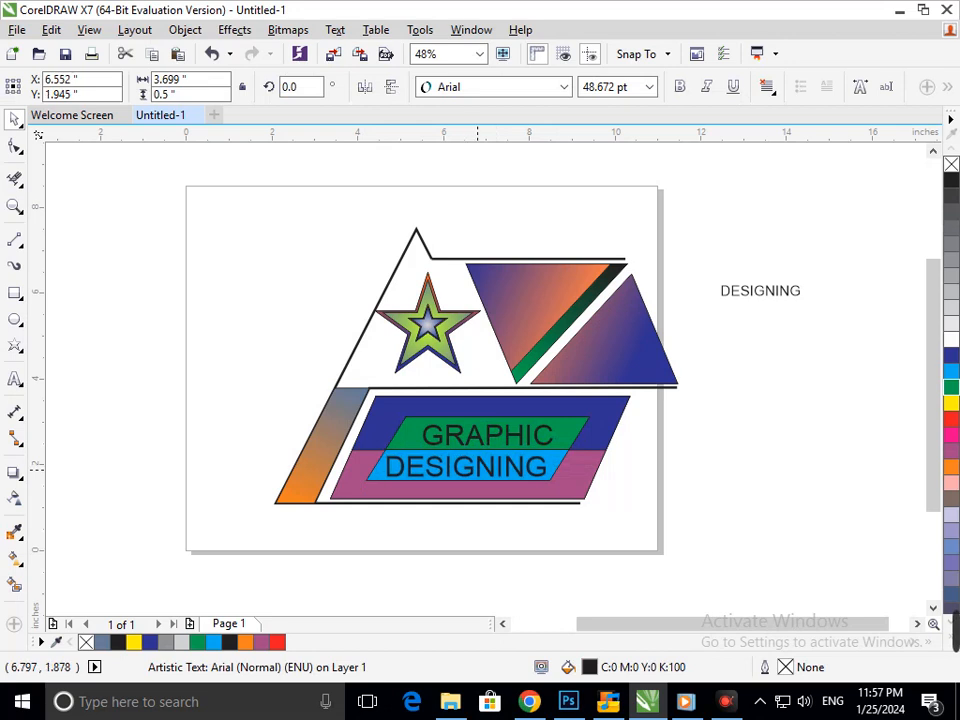
pyautogui.click(528, 558)
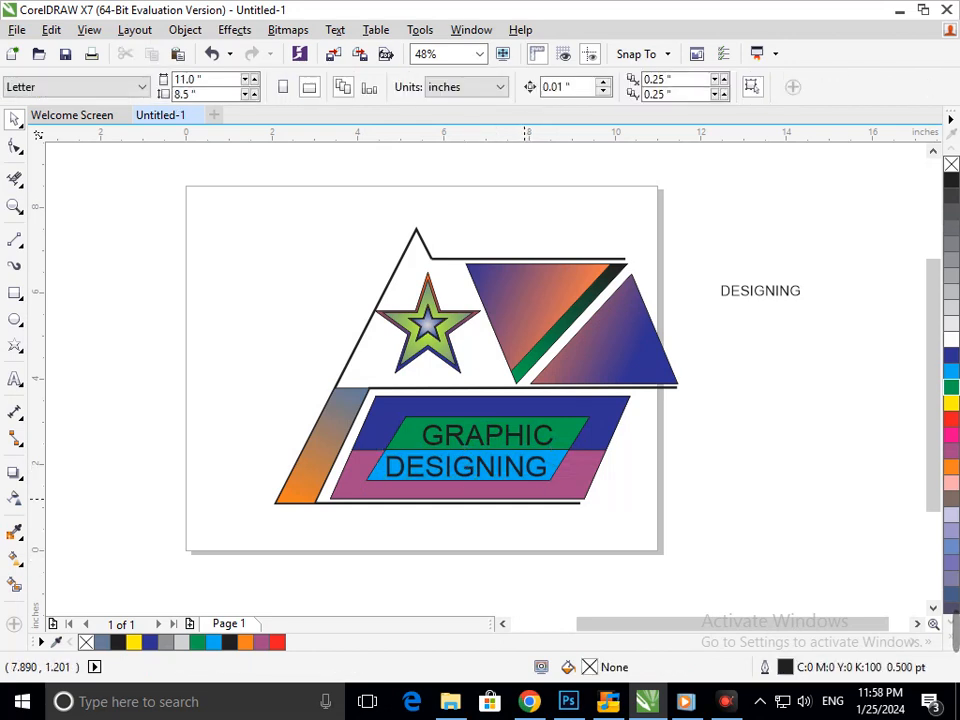
# - Give the words DESIGNING and GRAPHIC on the panel a white outline
pyautogui.click(508, 469)
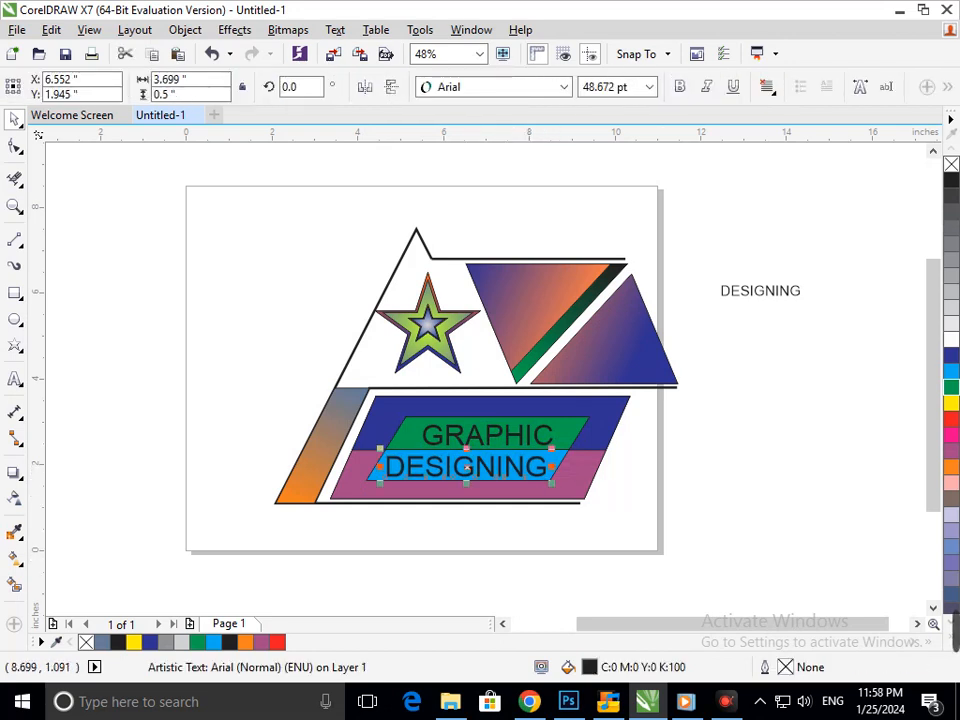
pyautogui.rightClick(951, 339)
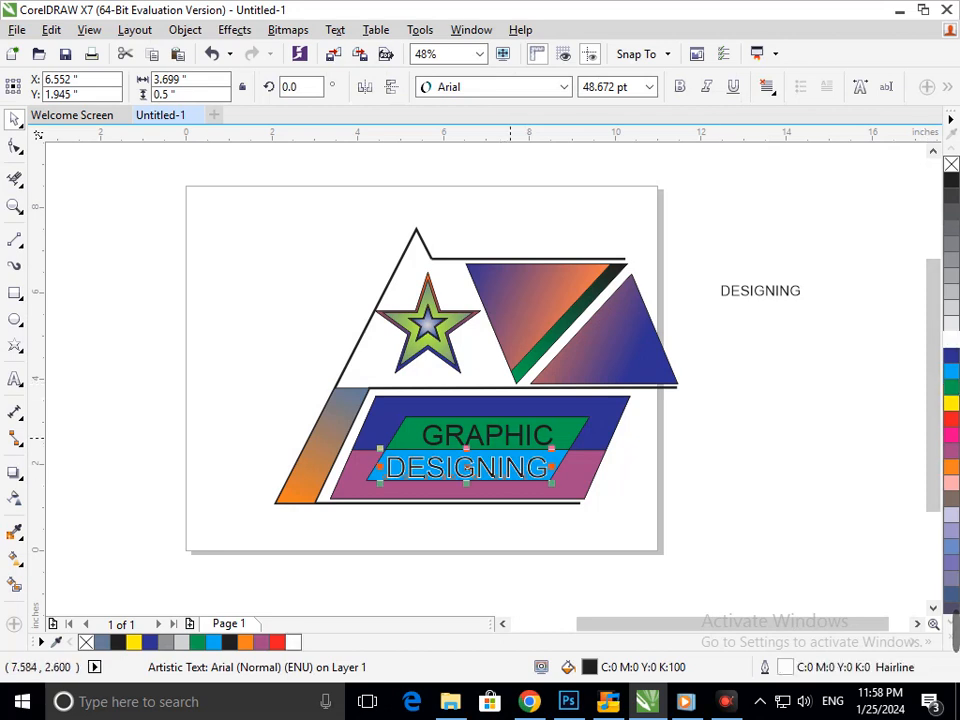
pyautogui.click(506, 428)
pyautogui.rightClick(951, 339)
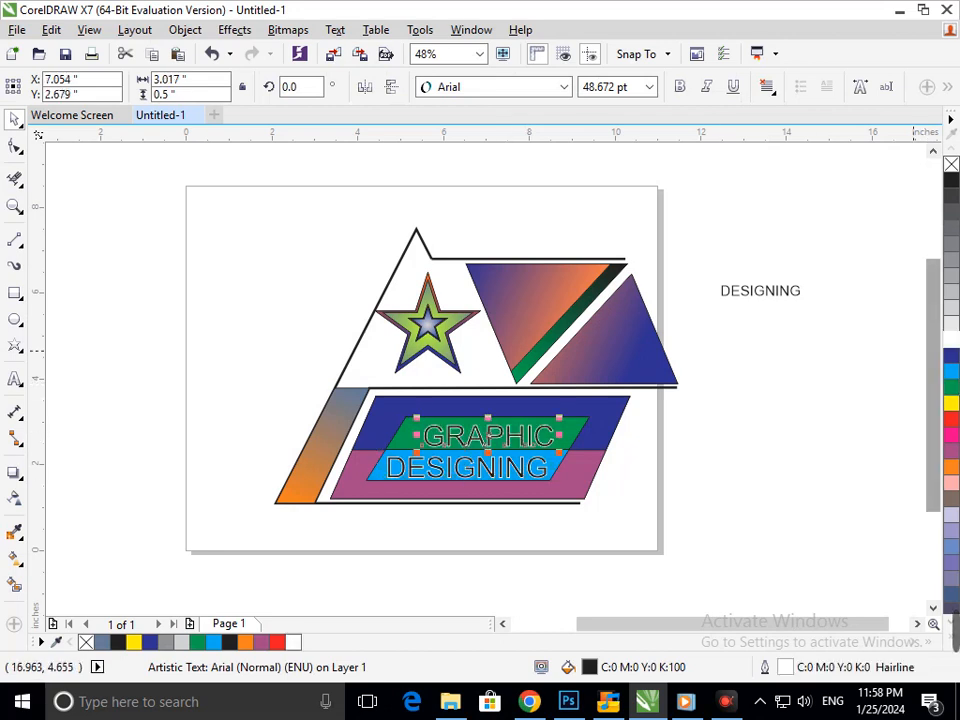
# - Set the outline of GRAPHIC to 8 pt and place it behind the fill
pyautogui.press('F12')
pyautogui.click(360, 228)
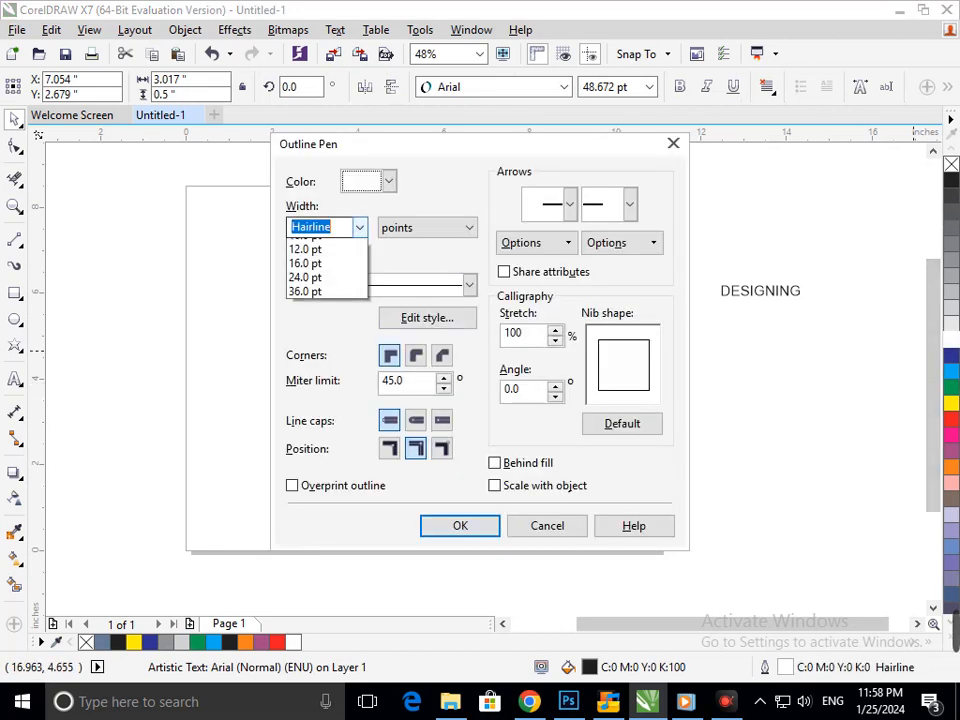
pyautogui.click(302, 372)
pyautogui.click(494, 462)
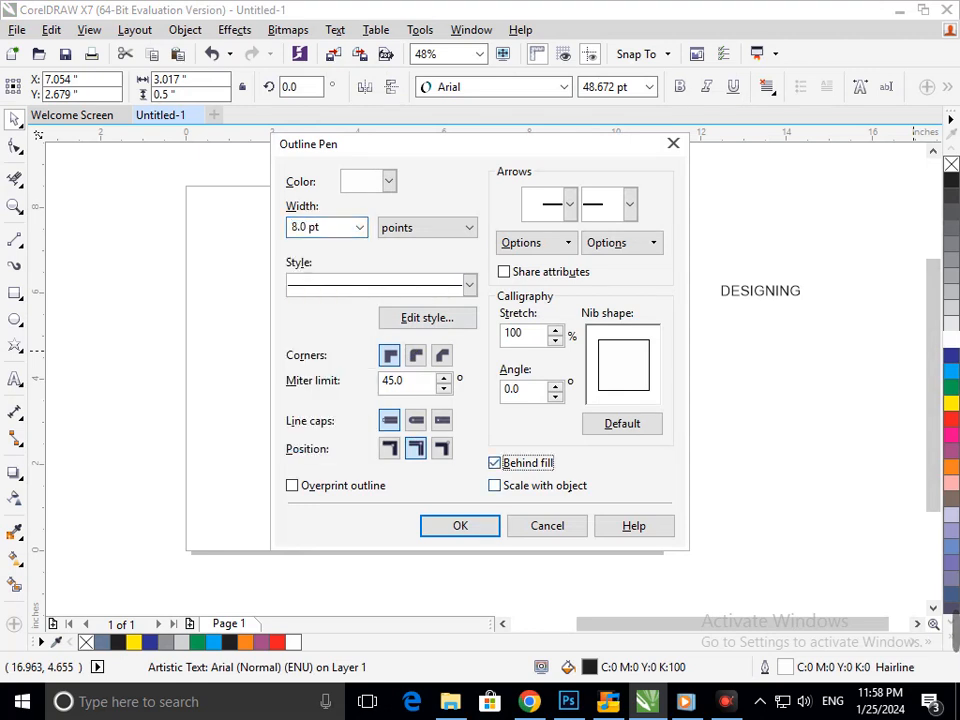
pyautogui.click(460, 525)
pyautogui.click(596, 549)
# - Set the outline of DESIGNING on the panel to 3 pt, placed behind the fill and scaling with the object
pyautogui.click(521, 466)
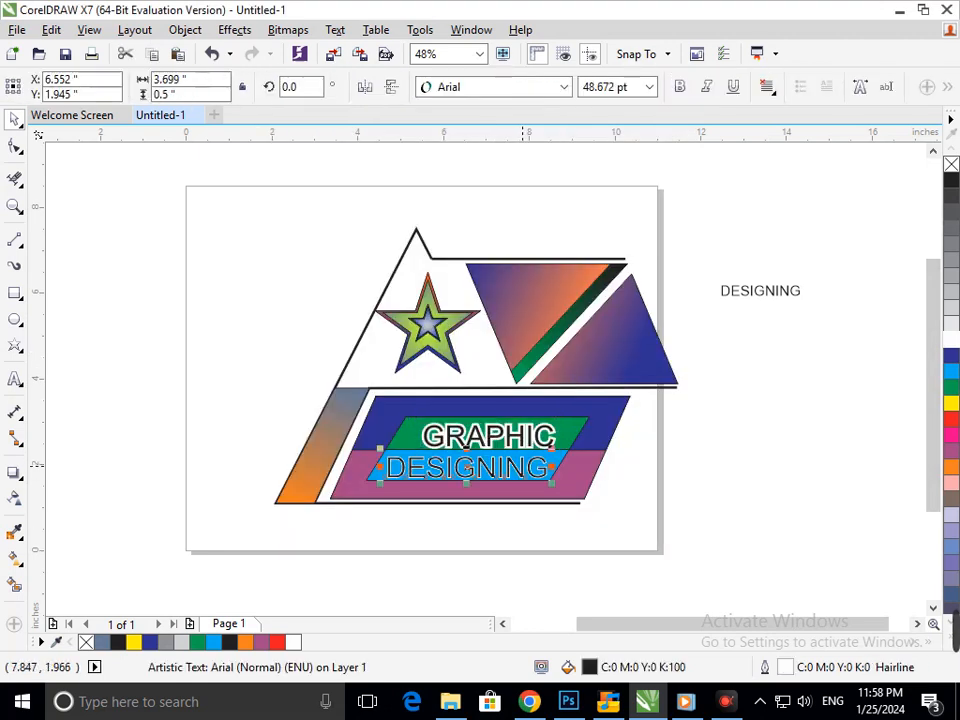
pyautogui.press('F12')
pyautogui.click(494, 463)
pyautogui.click(494, 486)
pyautogui.click(360, 228)
pyautogui.click(302, 344)
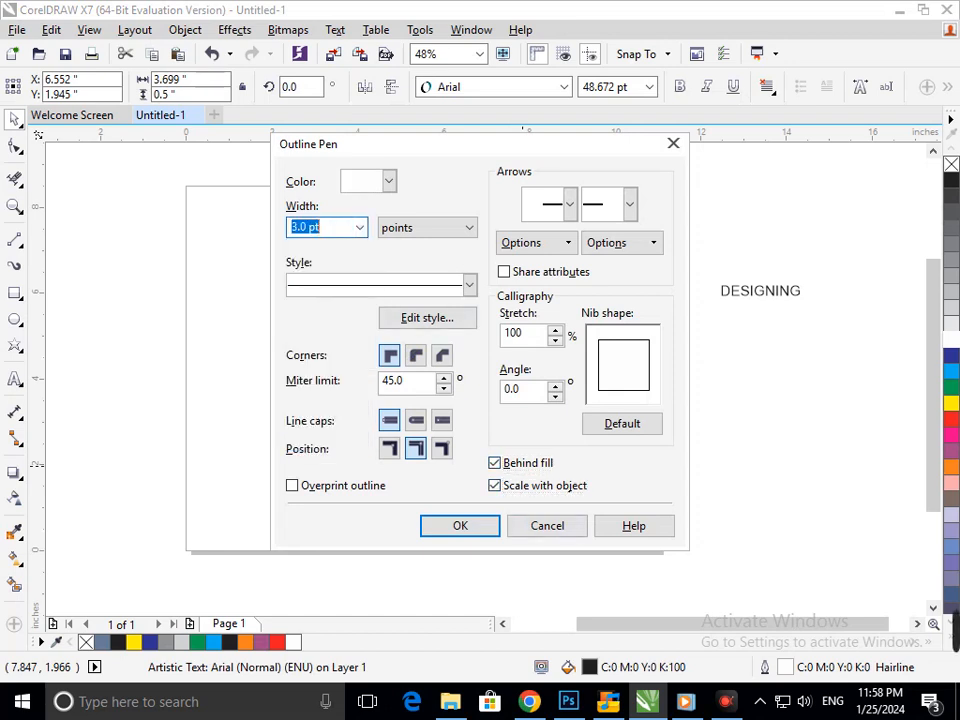
pyautogui.click(460, 525)
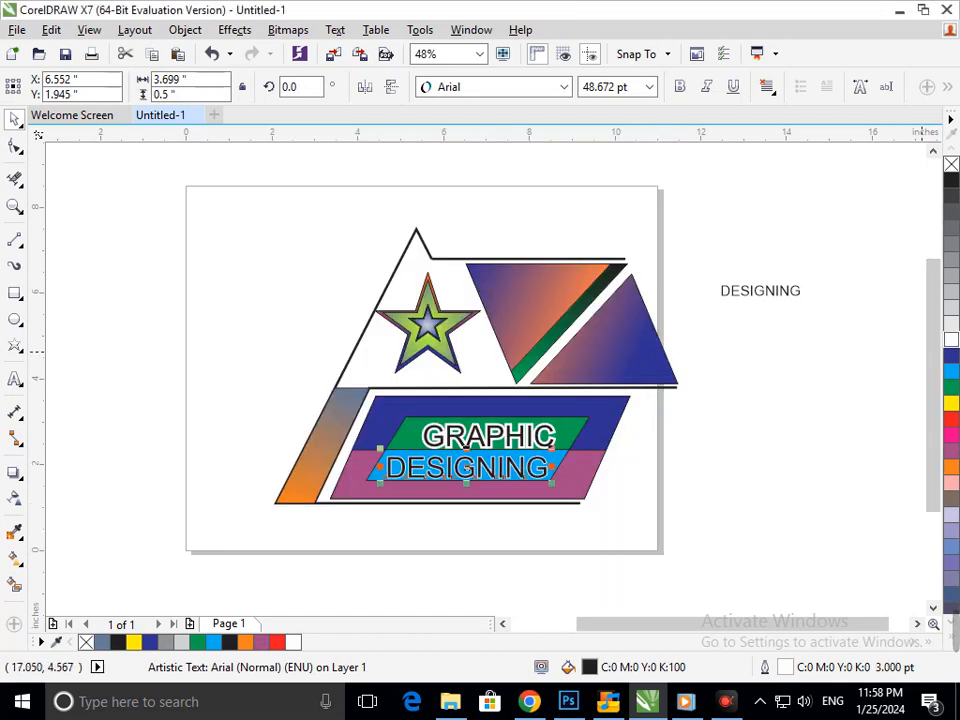
# - Increase the outline width of DESIGNING on the panel to 8 pt
pyautogui.press('F12')
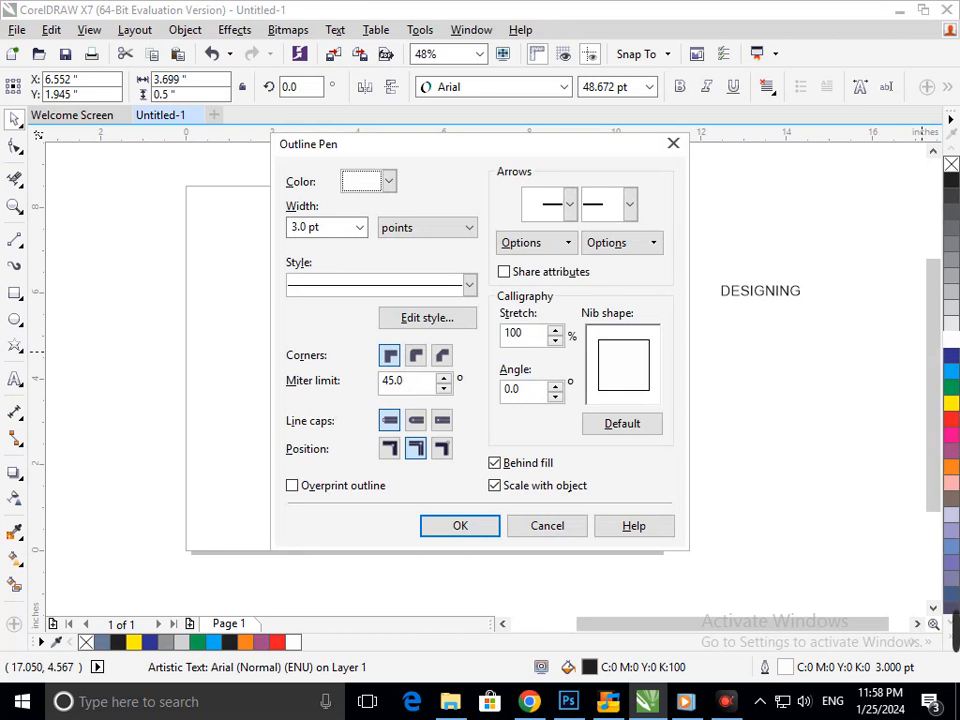
pyautogui.click(360, 228)
pyautogui.click(303, 373)
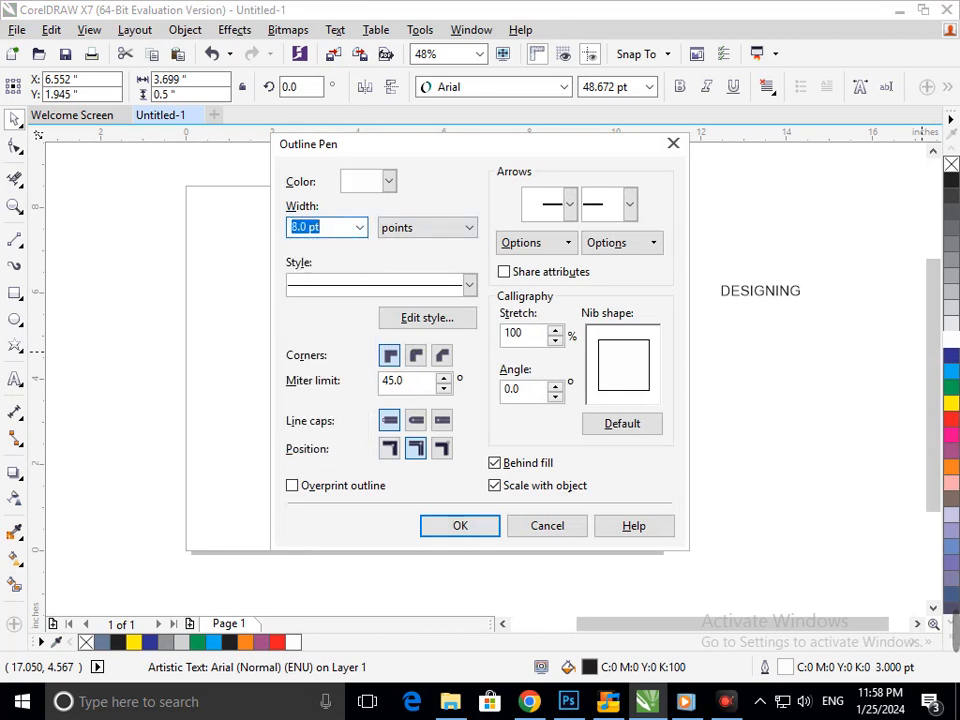
pyautogui.click(460, 526)
pyautogui.click(670, 468)
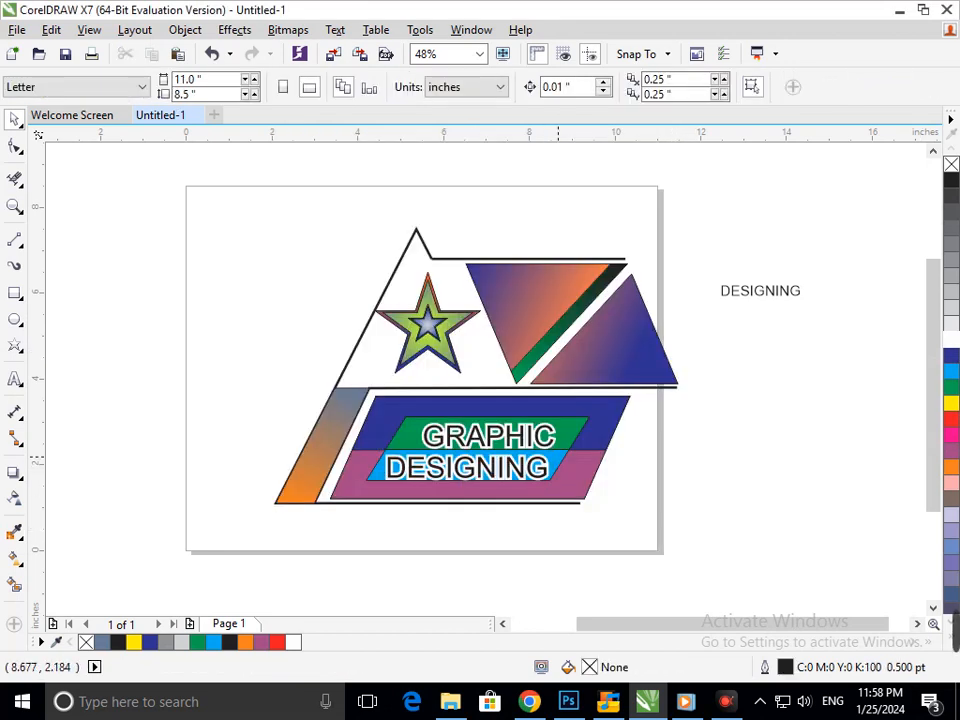
# - Fill the upper half of the inner slanted panel with purple and the lower half with black
pyautogui.click(463, 445)
pyautogui.click(787, 452)
pyautogui.click(565, 428)
pyautogui.click(951, 451)
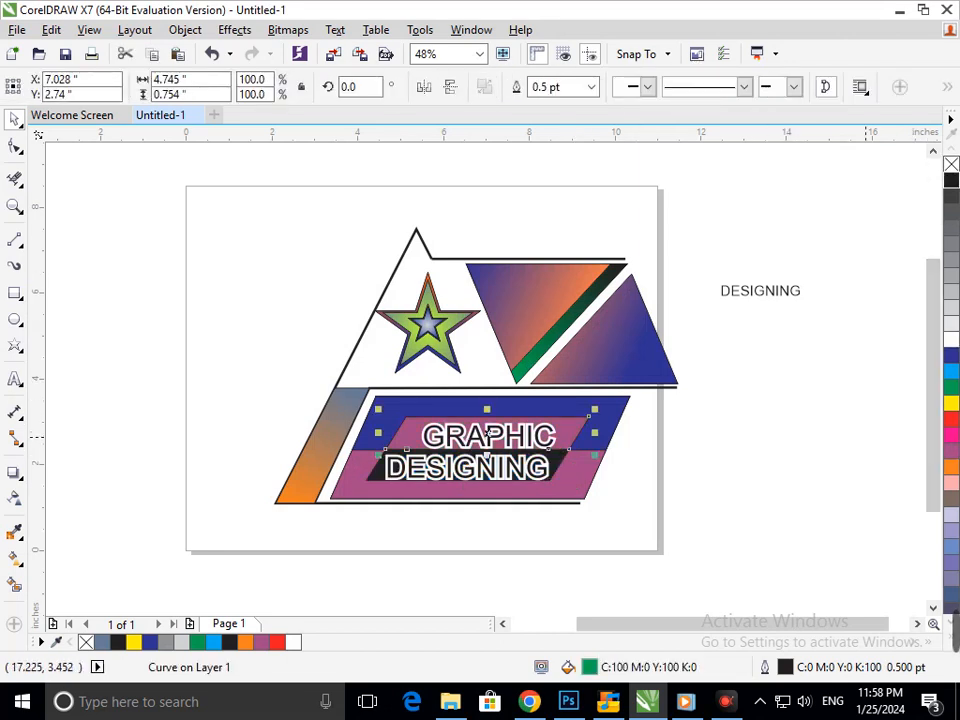
pyautogui.click(812, 431)
pyautogui.click(568, 438)
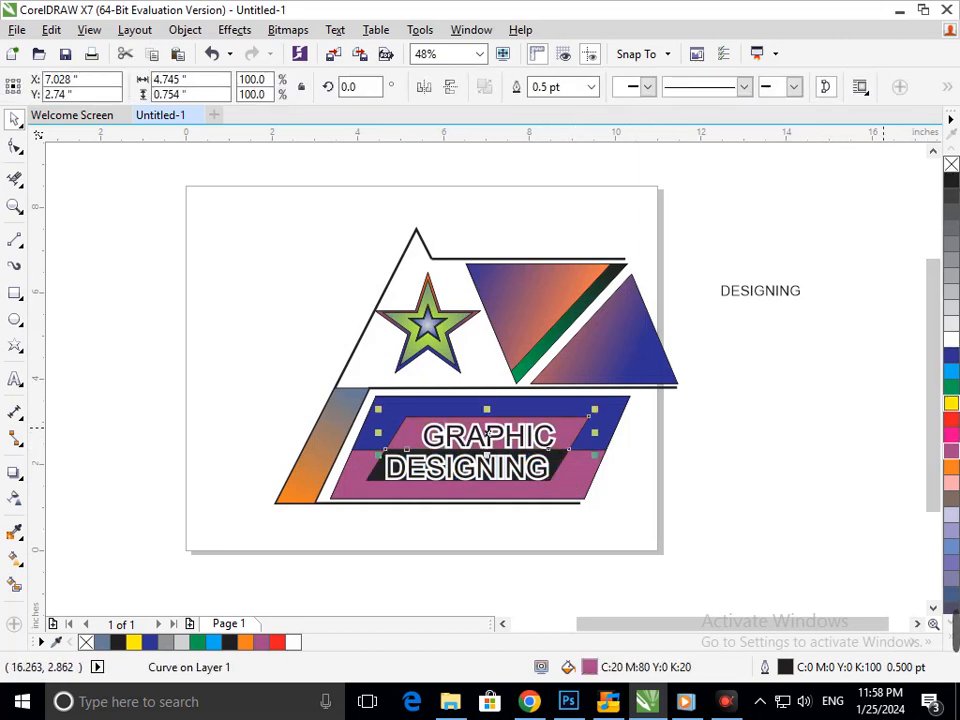
# - Try yellow, cyan and blue on the inner panel's upper half, ending with the grey-brown fill C0 M20 Y20 K60
pyautogui.click(951, 404)
pyautogui.click(951, 371)
pyautogui.click(951, 354)
pyautogui.click(951, 497)
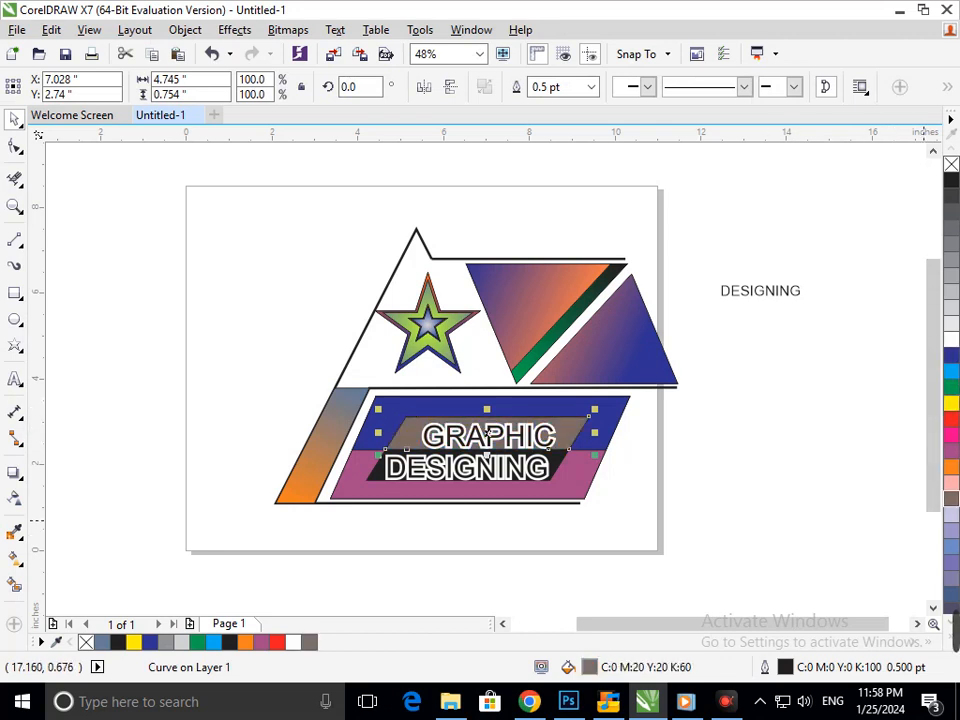
pyautogui.click(784, 518)
# - Delete the spare DESIGNING text lying beside the page
pyautogui.scroll(-1, 460, 411)
pyautogui.moveTo(653, 305); pyautogui.dragTo(765, 385)
pyautogui.click(742, 398)
# - Shrink GRAPHIC to about 43.4 pt and DESIGNING to about 44.3 pt, positioning DESIGNING inside the inner panel's lower half
pyautogui.scroll(1, 800, 520)
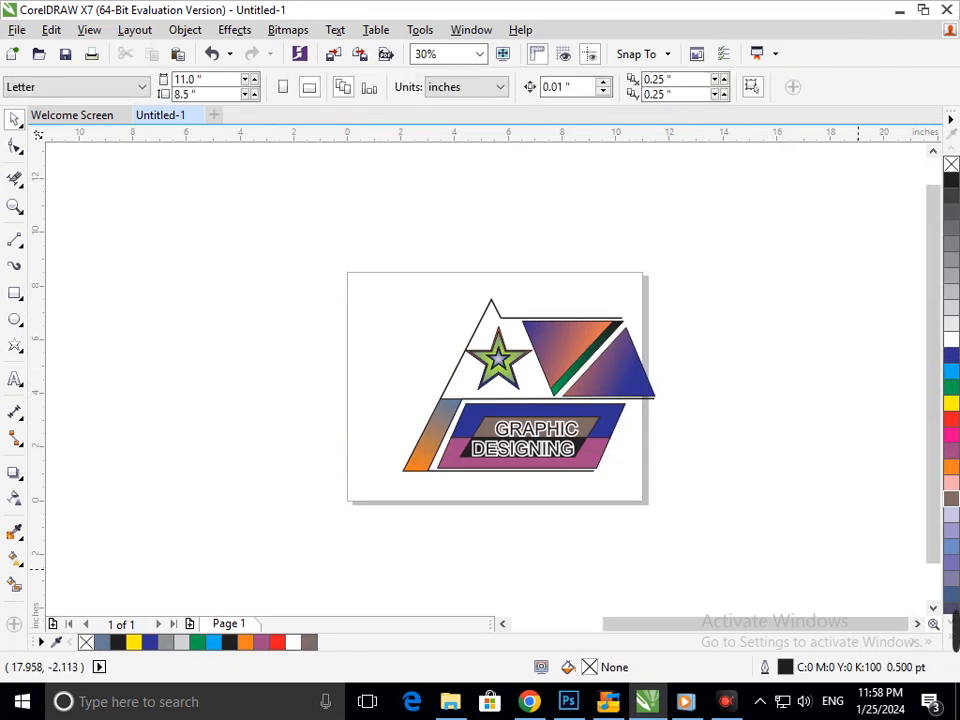
pyautogui.scroll(2, 298, 454)
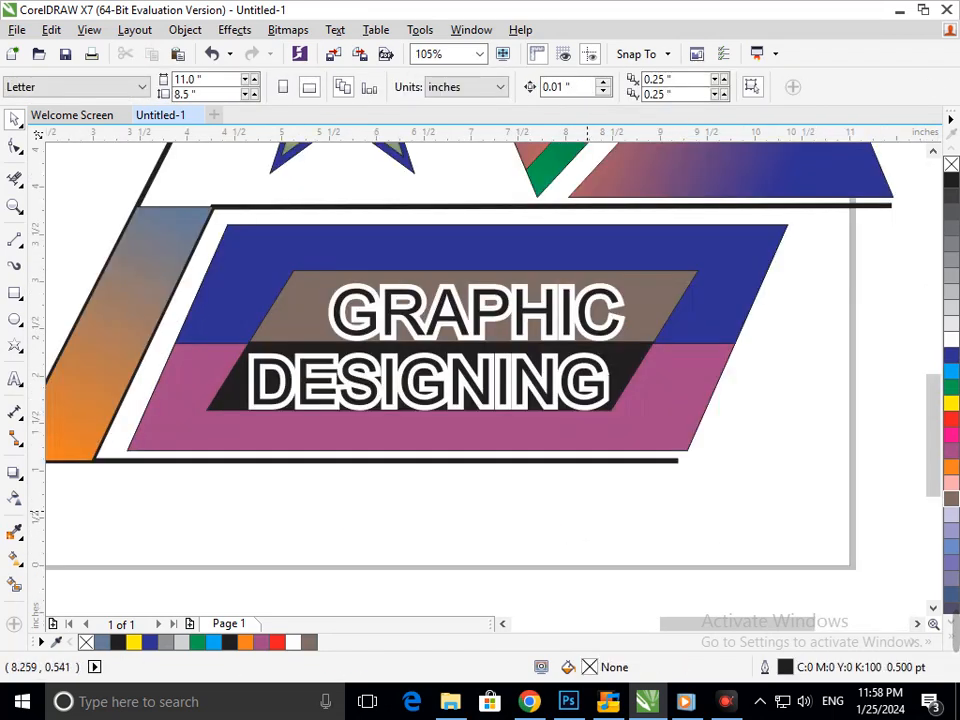
pyautogui.click(449, 320)
pyautogui.moveTo(327, 345); pyautogui.dragTo(348, 341)
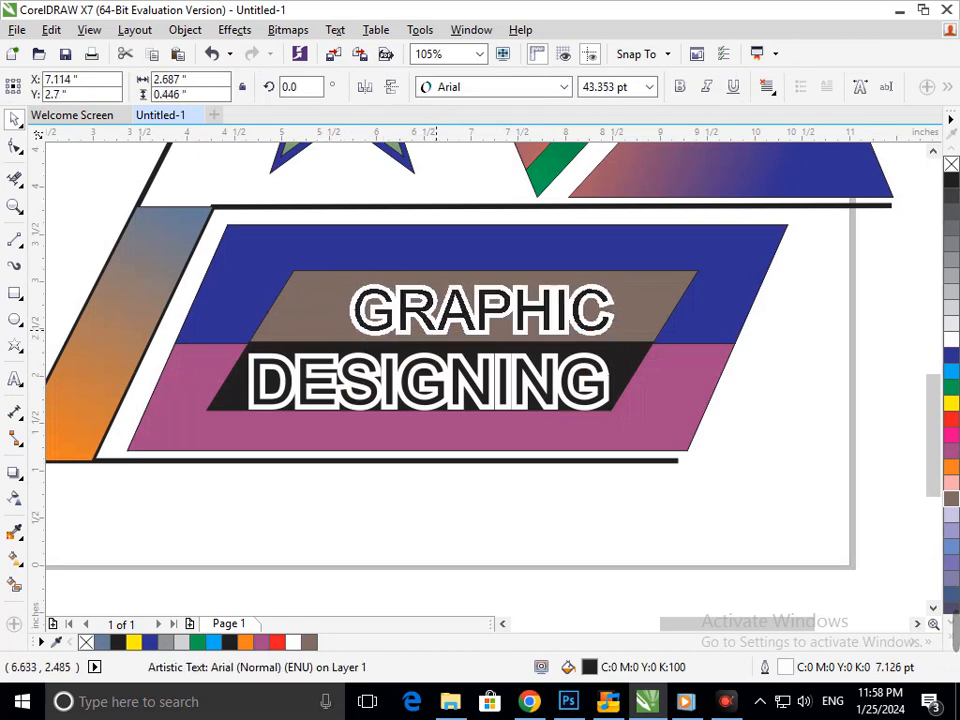
pyautogui.click(449, 383)
pyautogui.moveTo(245, 412); pyautogui.dragTo(261, 410)
pyautogui.moveTo(401, 392); pyautogui.dragTo(411, 386)
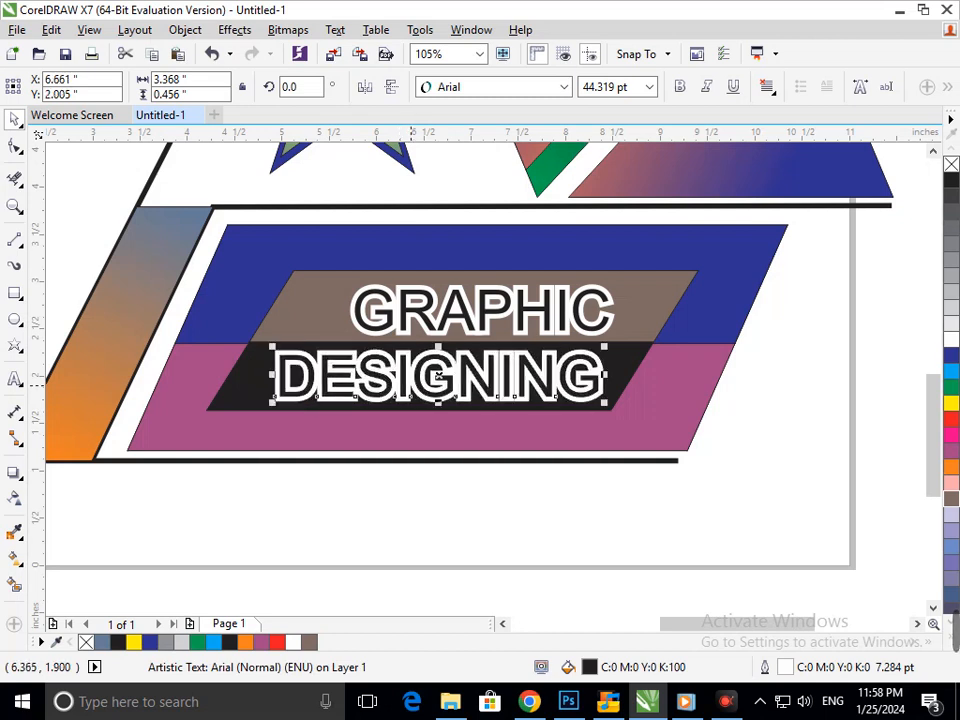
# - Fill the words DESIGNING and GRAPHIC on the panel with green
pyautogui.click(951, 388)
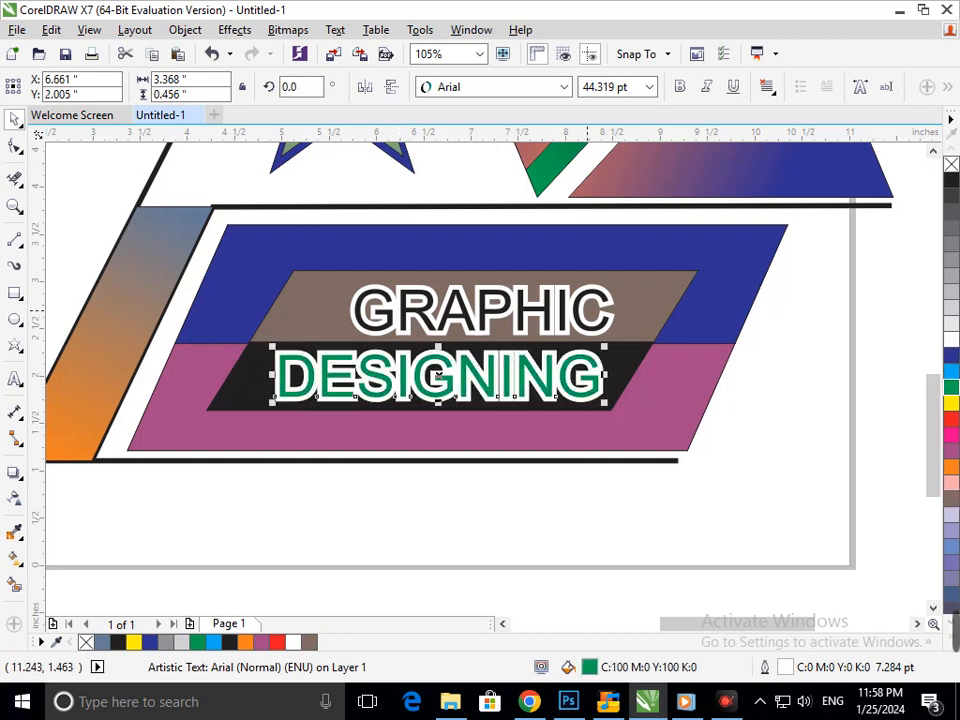
pyautogui.click(482, 312)
pyautogui.click(951, 388)
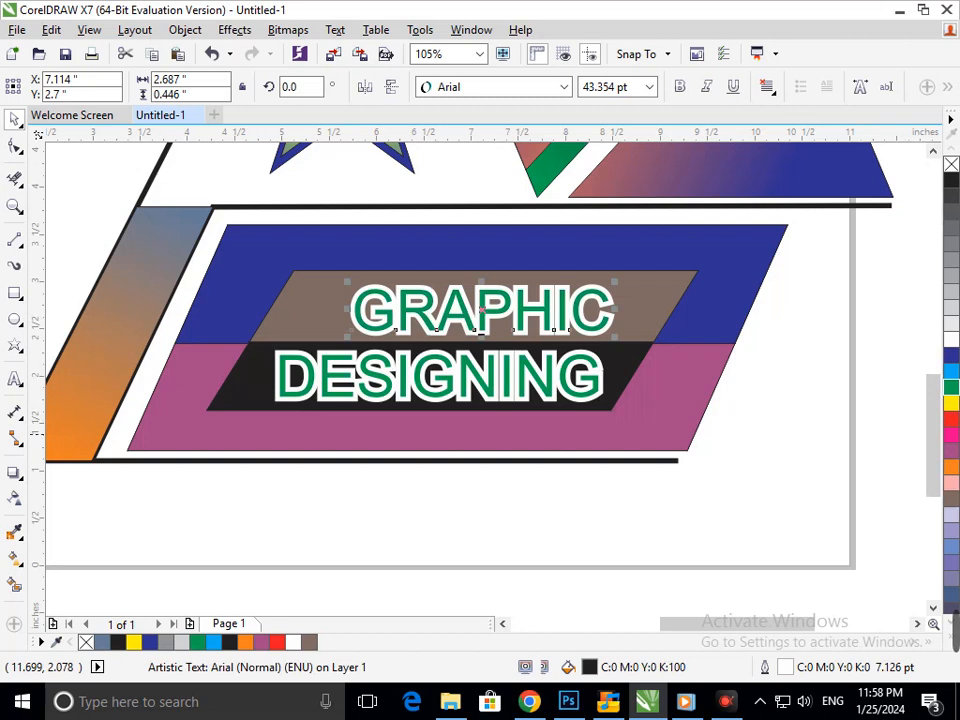
pyautogui.click(802, 436)
# - Make both words on the panel, GRAPHIC and DESIGNING, bold
pyautogui.scroll(-2, 300, 450)
pyautogui.scroll(-3, 472, 372)
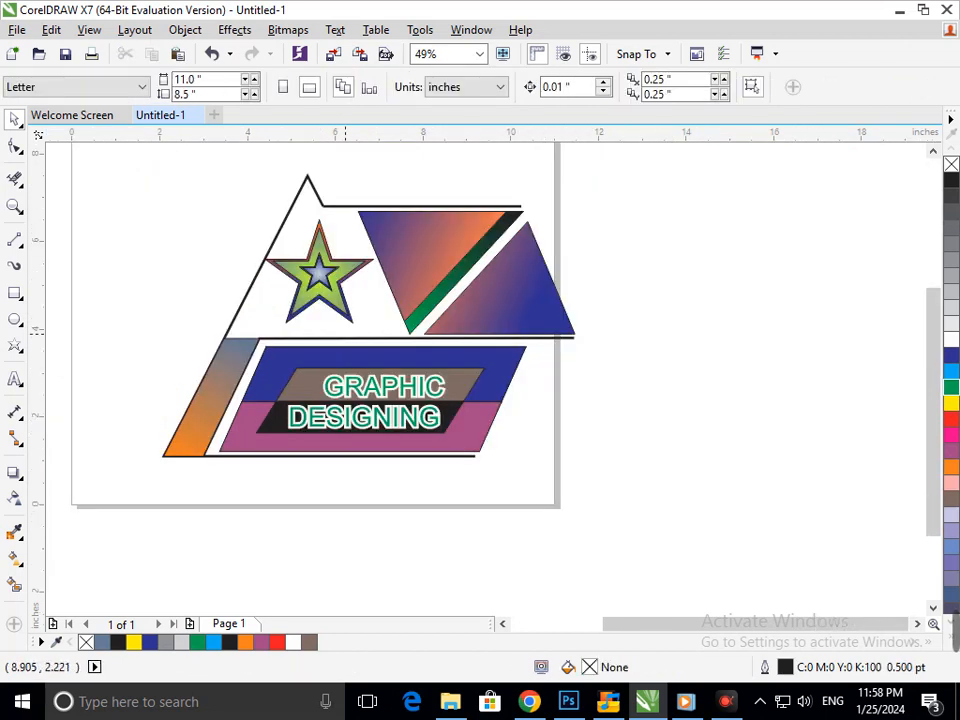
pyautogui.scroll(1, 769, 535)
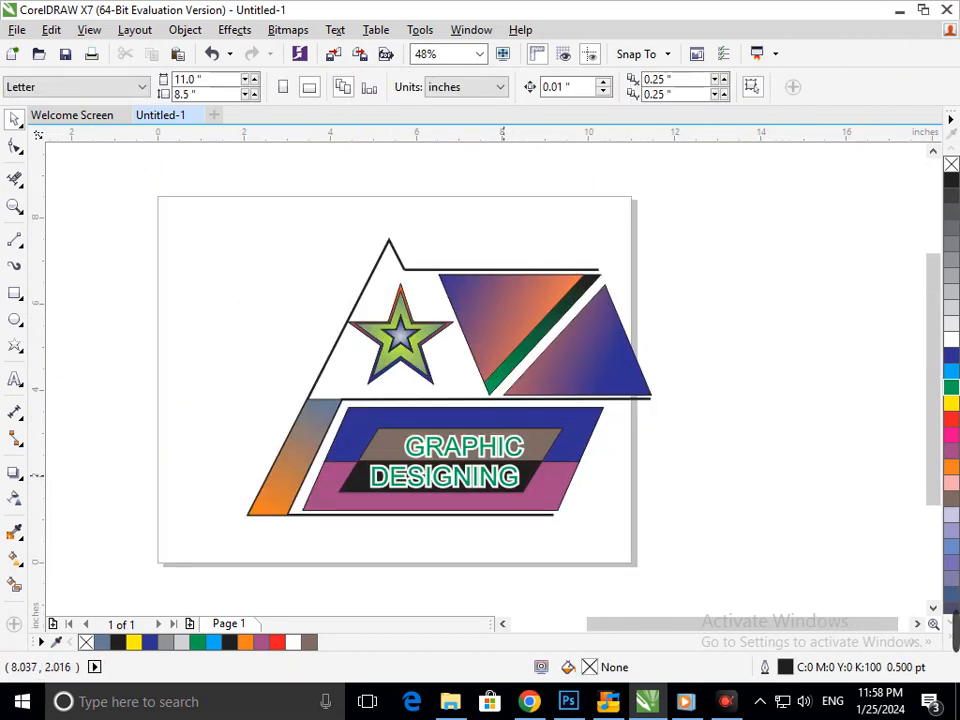
pyautogui.click(546, 470)
pyautogui.keyDown('shift'); pyautogui.click(497, 453); pyautogui.keyUp('shift')
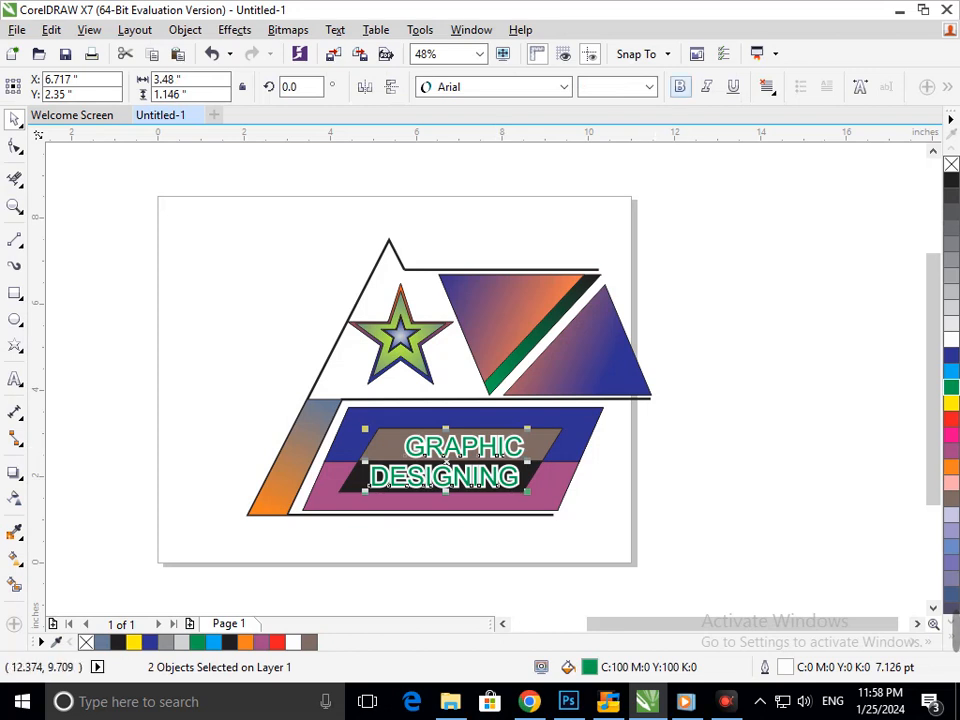
pyautogui.click(678, 414)
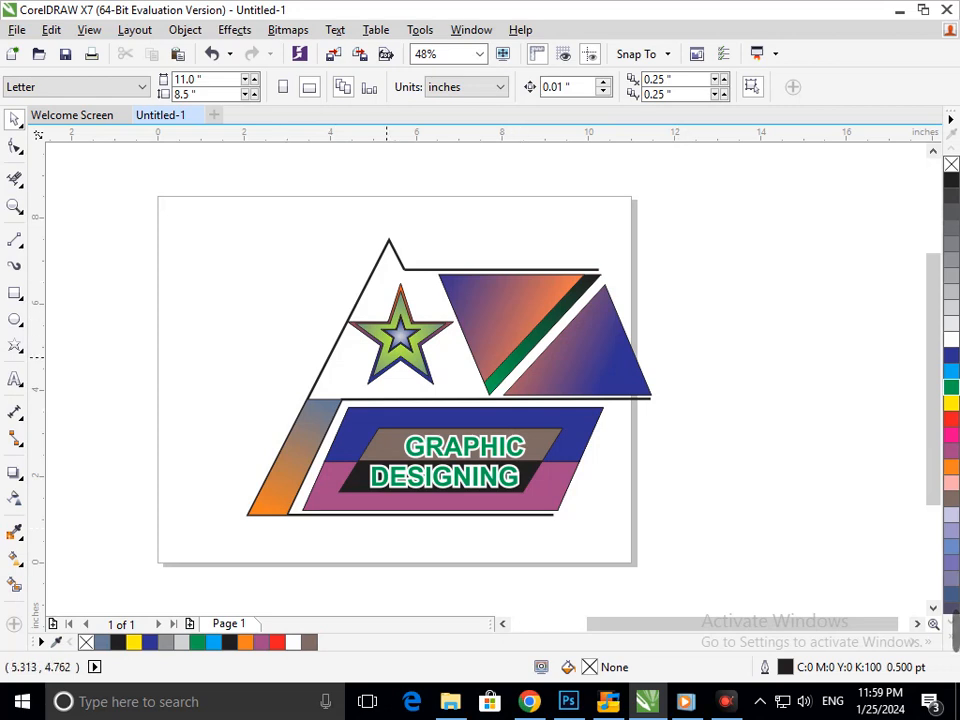
# - Fill the middle star with cyan and the innermost star with yellow
pyautogui.click(386, 355)
pyautogui.click(951, 371)
pyautogui.click(738, 452)
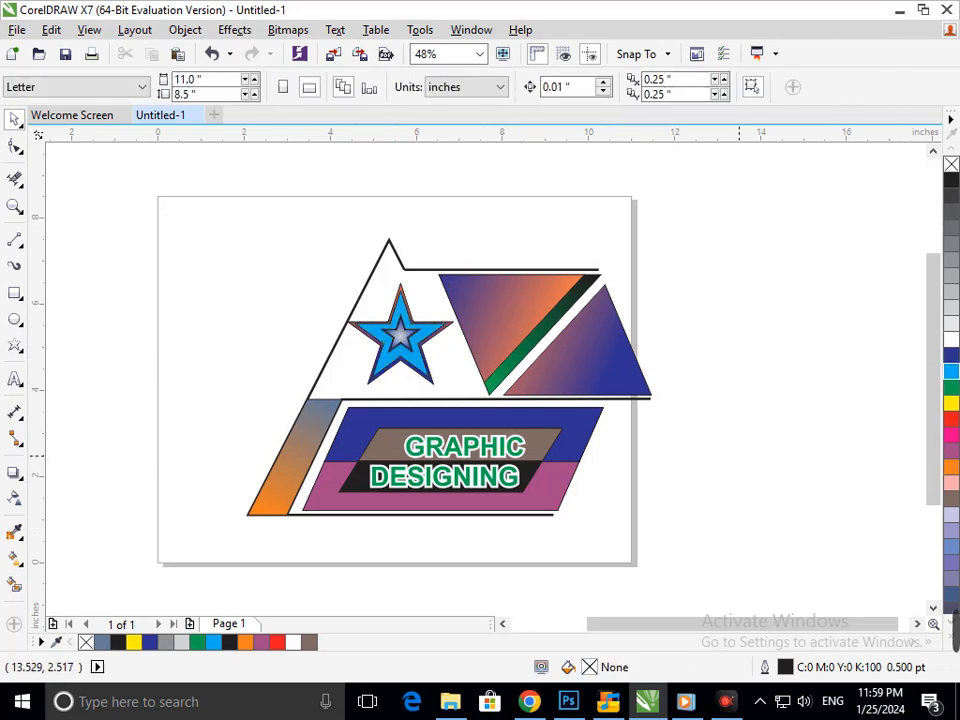
pyautogui.click(399, 335)
pyautogui.click(679, 488)
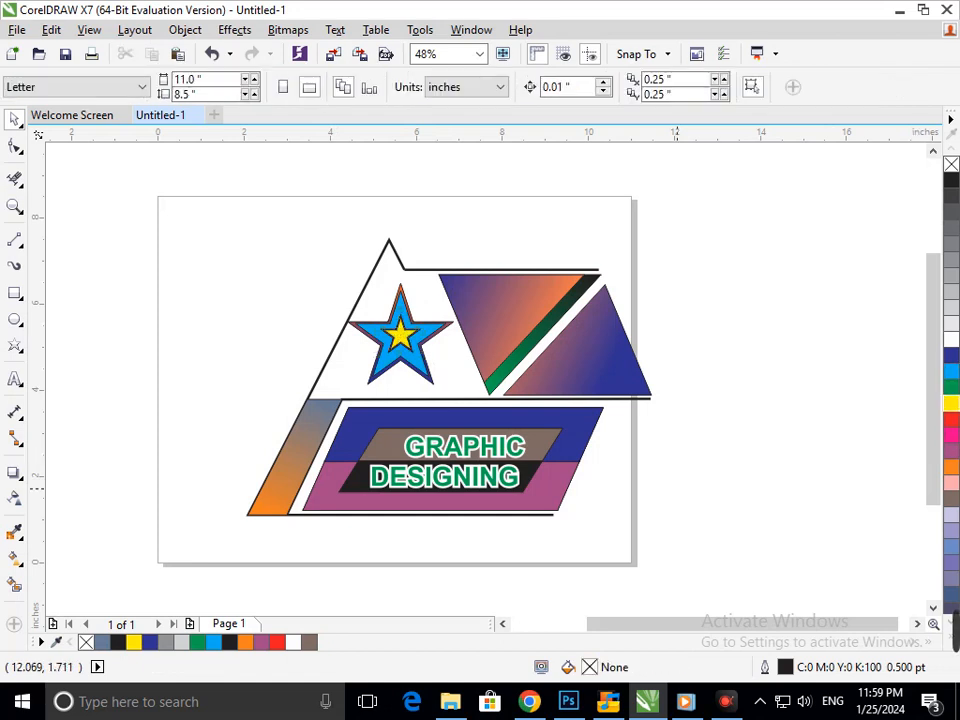
# - Fill the words DESIGNING and GRAPHIC on the panel with black
pyautogui.click(443, 477)
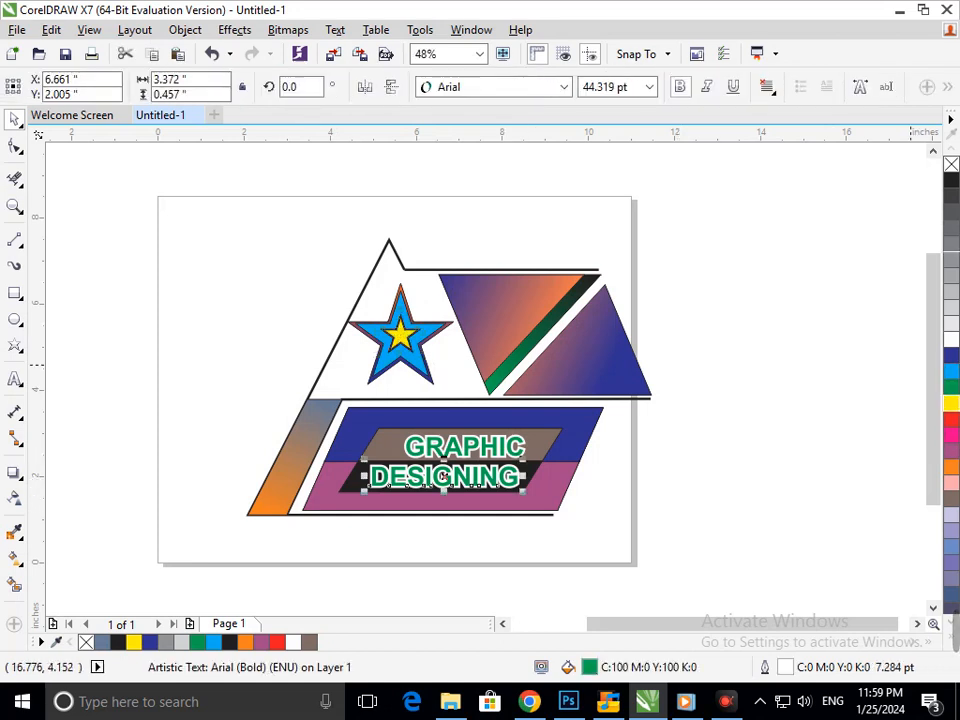
pyautogui.click(708, 492)
pyautogui.click(496, 449)
pyautogui.click(951, 180)
pyautogui.click(708, 440)
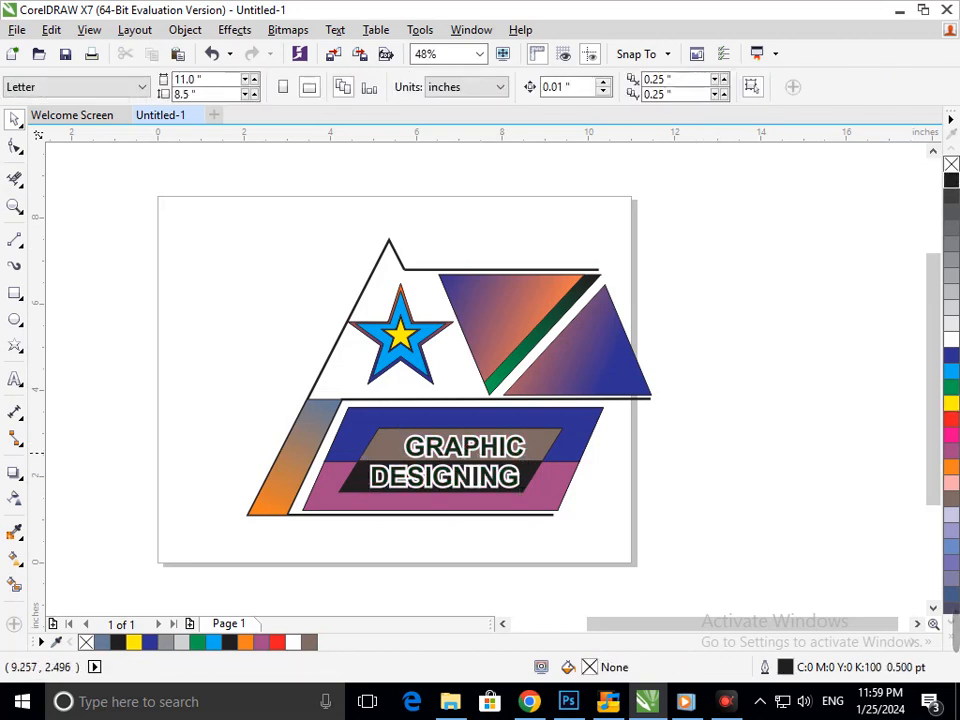
# - Fill both halves of the inner slanted panel behind the text with green
pyautogui.click(543, 446)
pyautogui.click(951, 387)
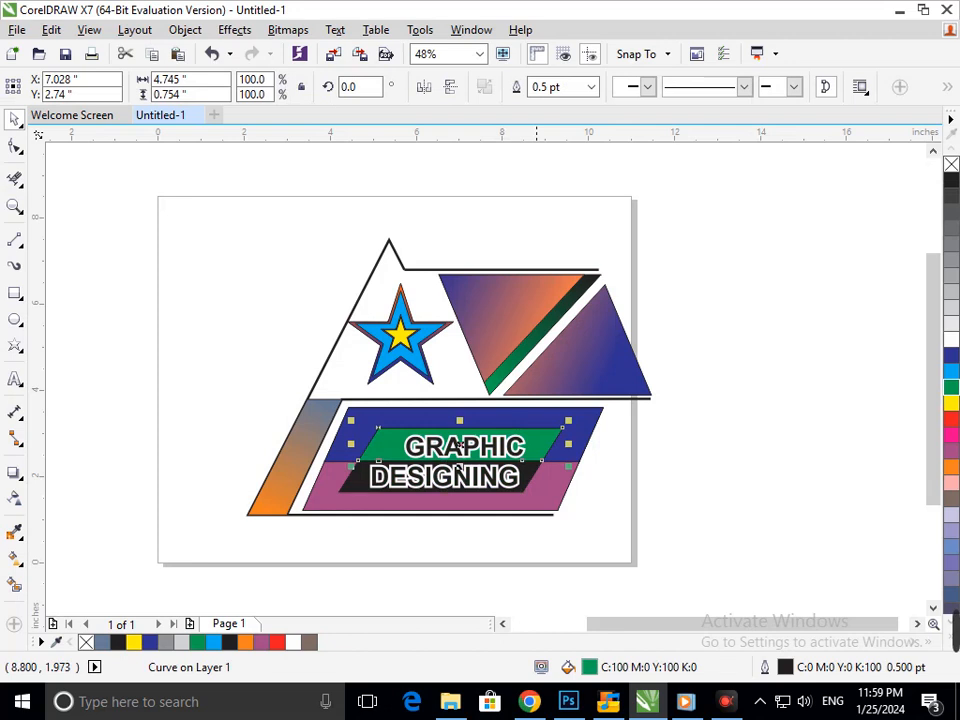
pyautogui.click(440, 477)
pyautogui.click(951, 387)
pyautogui.click(780, 459)
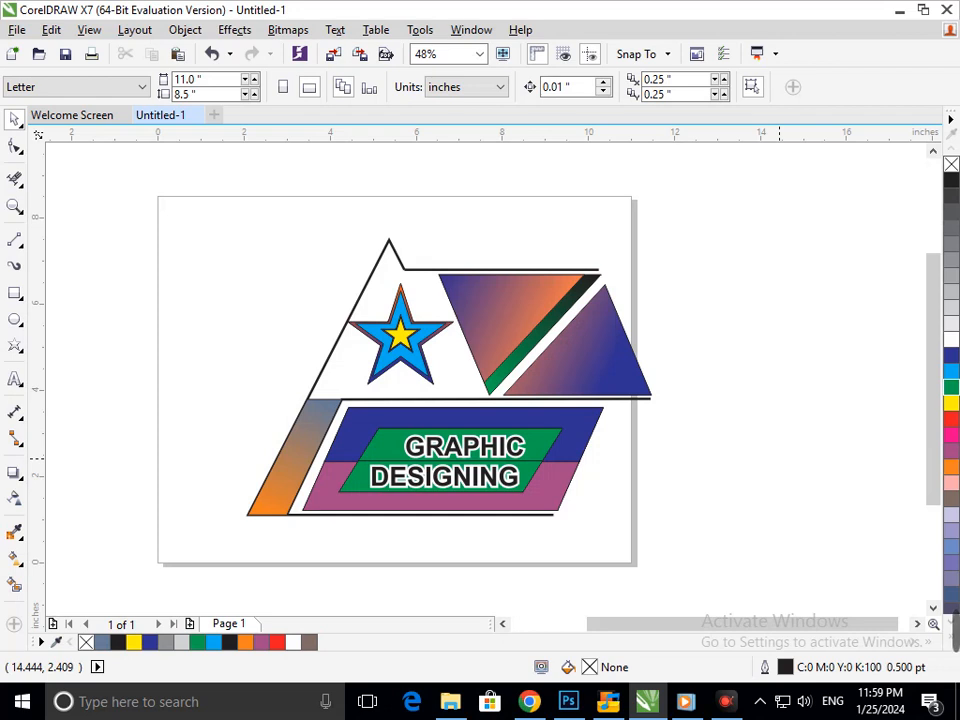
# - Move the complete logo off the page, beyond its upper-left corner
pyautogui.scroll(-2, 425, 428)
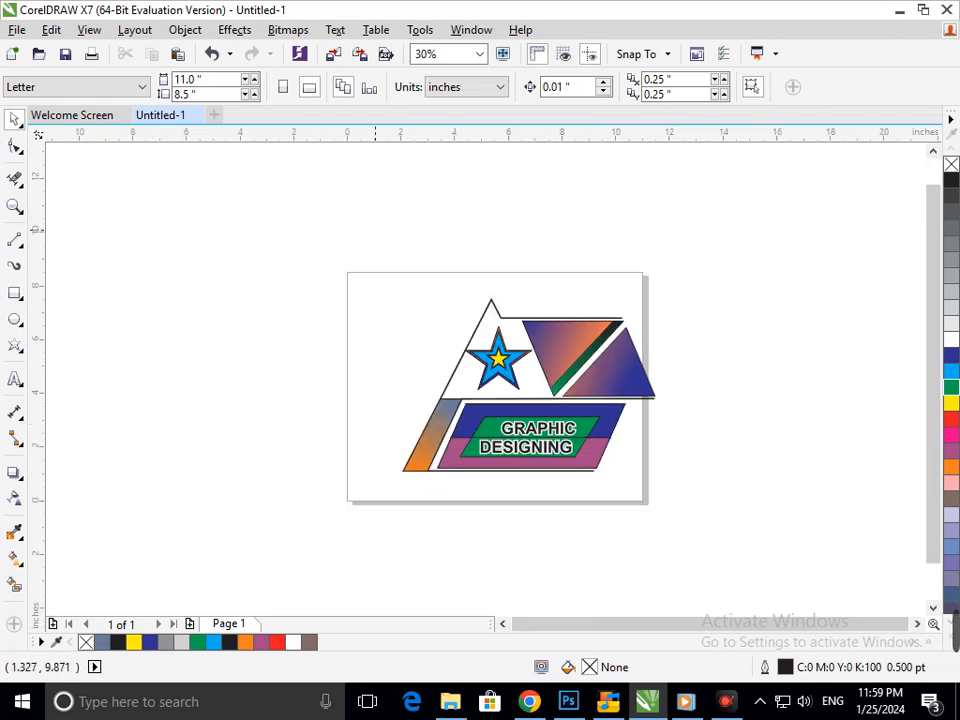
pyautogui.moveTo(382, 235); pyautogui.dragTo(766, 547)
pyautogui.moveTo(432, 441); pyautogui.dragTo(221, 366)
pyautogui.scroll(-2, 484, 371)
pyautogui.moveTo(419, 375); pyautogui.dragTo(223, 281)
pyautogui.click(282, 407)
# - Enlarge the complete logo to about 11.6 by 7.9 inches
pyautogui.moveTo(138, 206); pyautogui.dragTo(394, 330)
pyautogui.moveTo(135, 182); pyautogui.dragTo(662, 463)
pyautogui.moveTo(579, 477); pyautogui.dragTo(625, 508)
pyautogui.moveTo(433, 445); pyautogui.dragTo(512, 475)
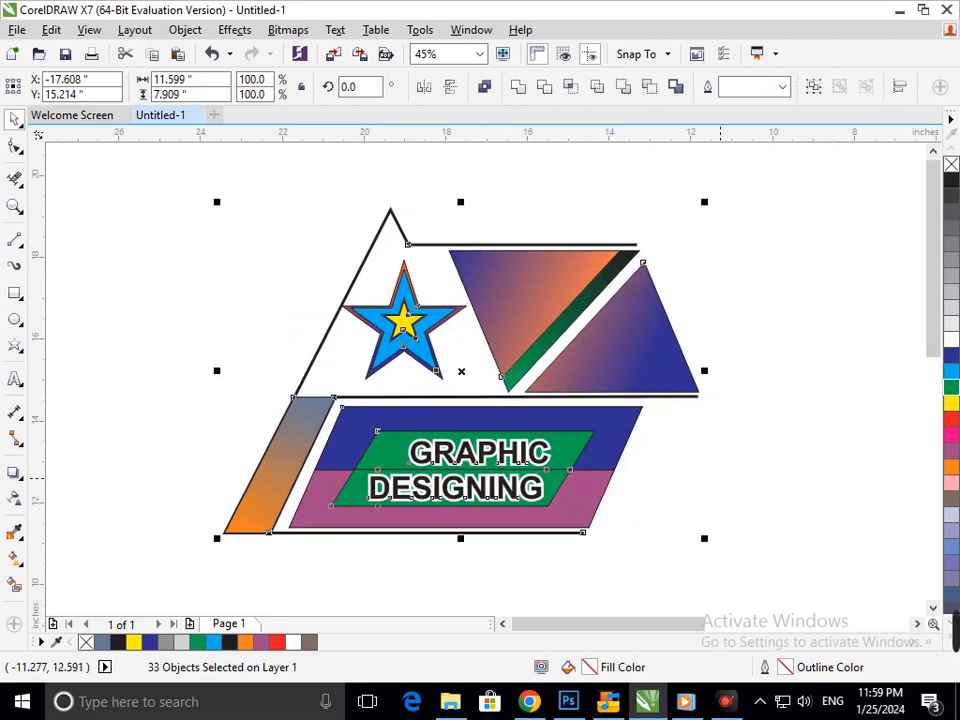
pyautogui.click(721, 478)
# - Shrink all the nested stars together slightly about their common centre
pyautogui.moveTo(240, 227); pyautogui.dragTo(473, 389)
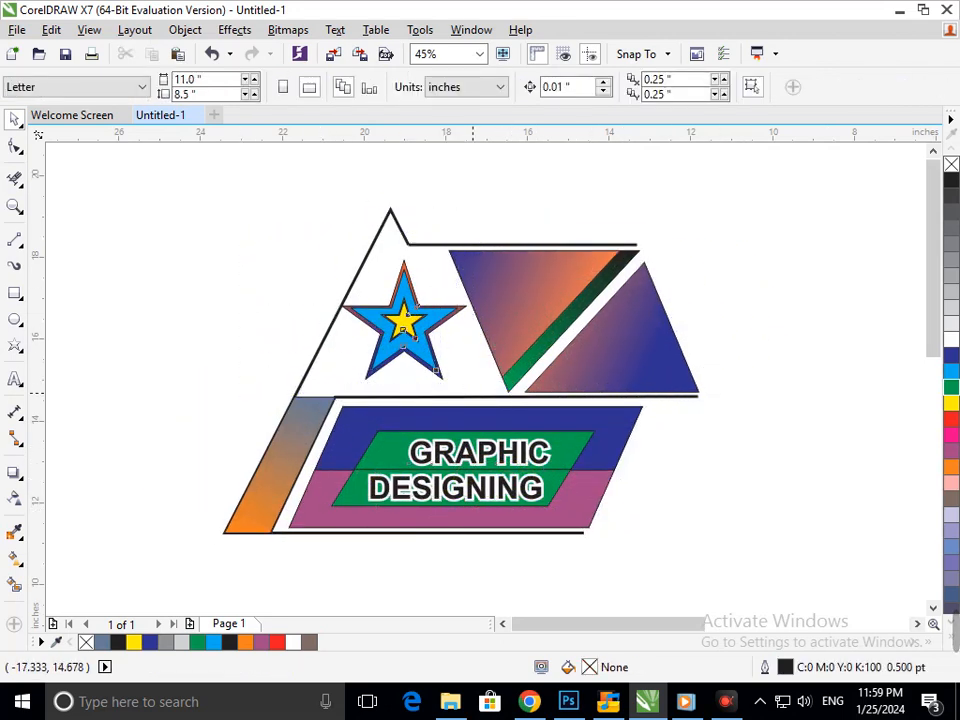
pyautogui.moveTo(336, 381); pyautogui.dragTo(352, 373)
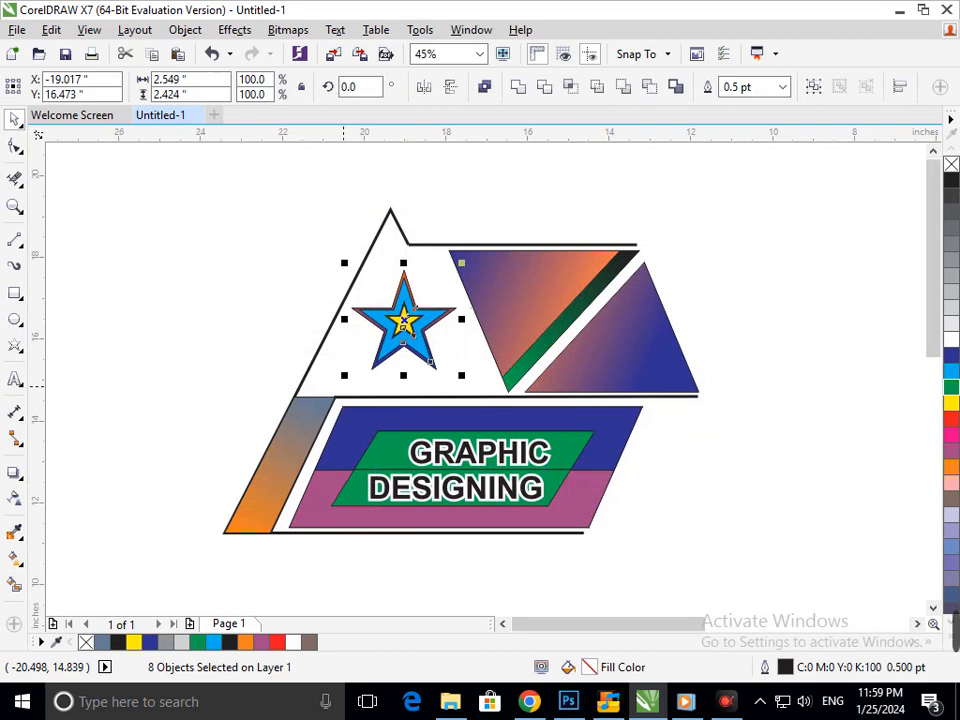
pyautogui.moveTo(344, 376); pyautogui.dragTo(327, 391)
pyautogui.moveTo(329, 390); pyautogui.dragTo(342, 396)
pyautogui.press('Escape')
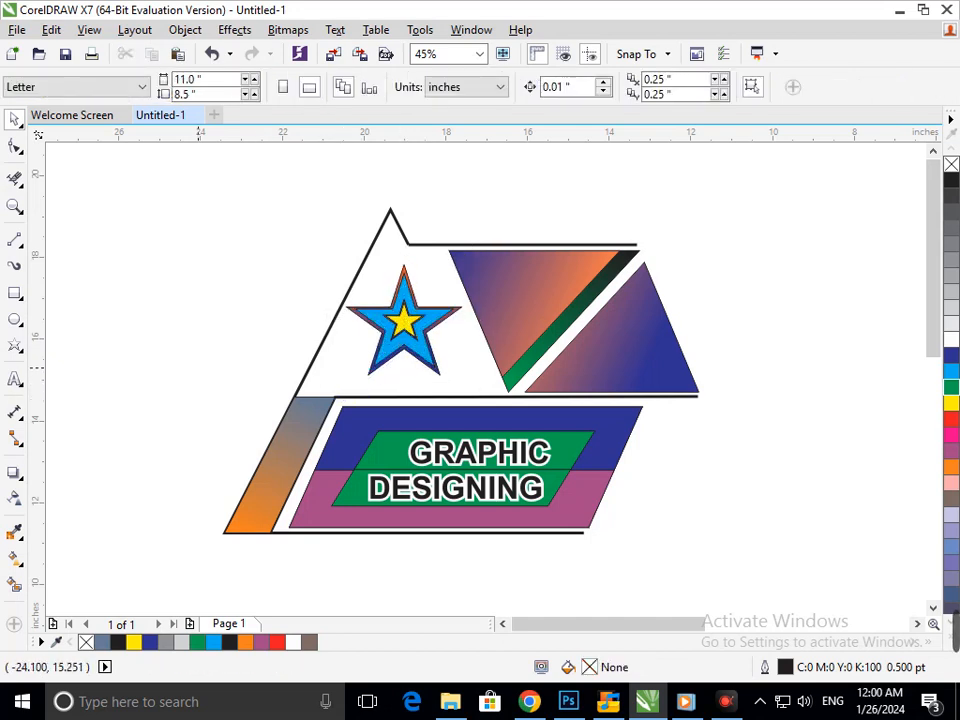
# - Give the innermost yellow star a blue outline
pyautogui.press('F2')
pyautogui.moveTo(315, 268)
pyautogui.mouseDown()
pyautogui.moveTo(458, 393)
pyautogui.moveTo(466, 422)
pyautogui.moveTo(449, 454)
pyautogui.mouseUp()
pyautogui.click(530, 343)
pyautogui.press('F3')
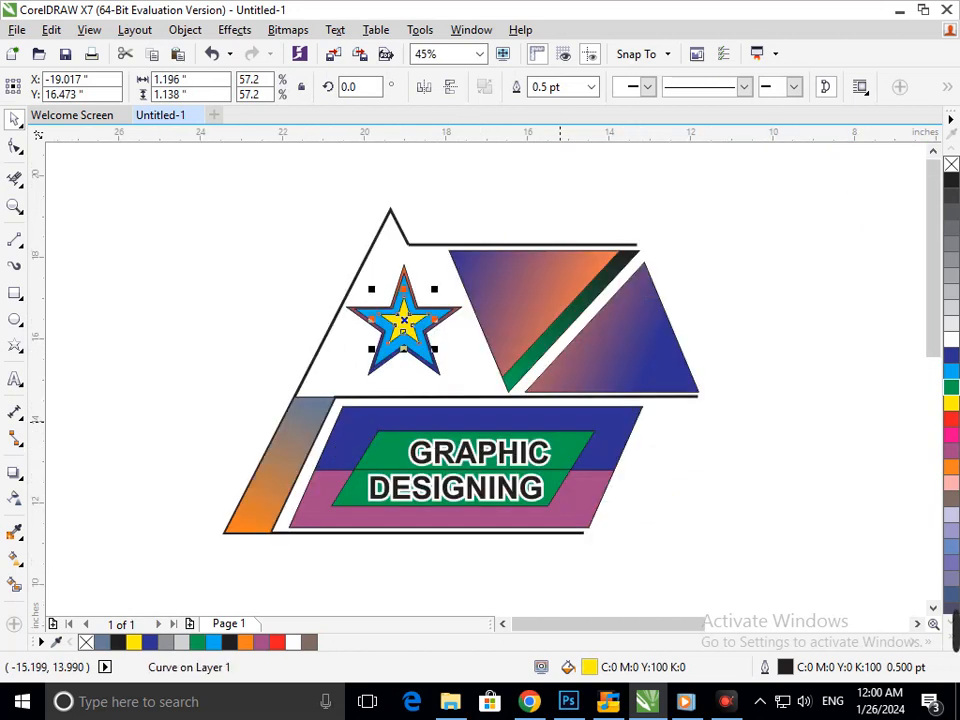
pyautogui.click(687, 508)
pyautogui.click(406, 334)
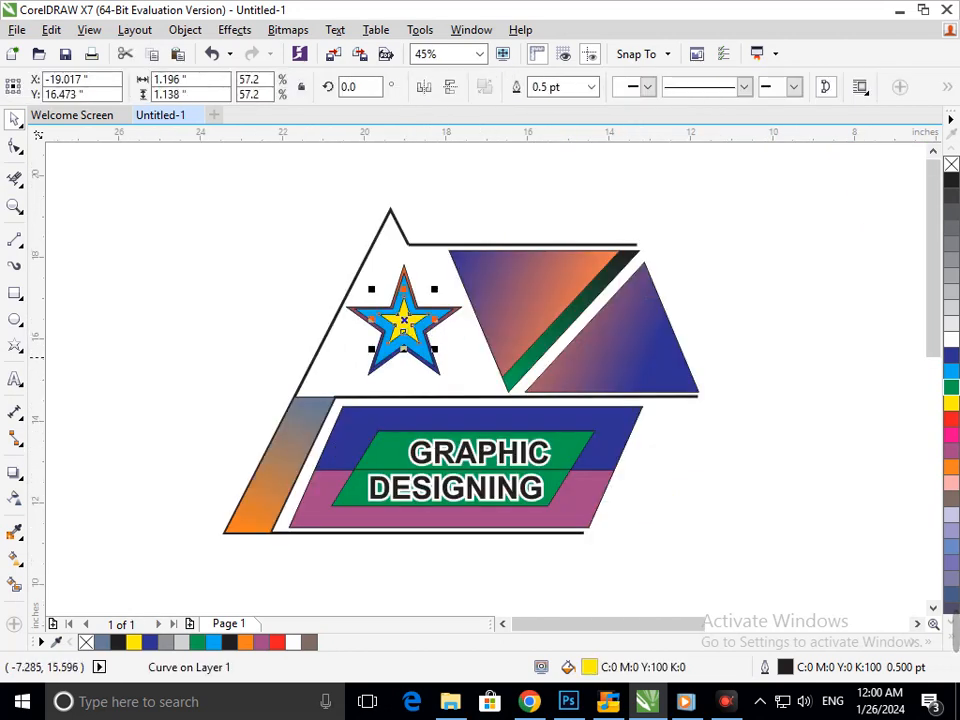
pyautogui.rightClick(951, 355)
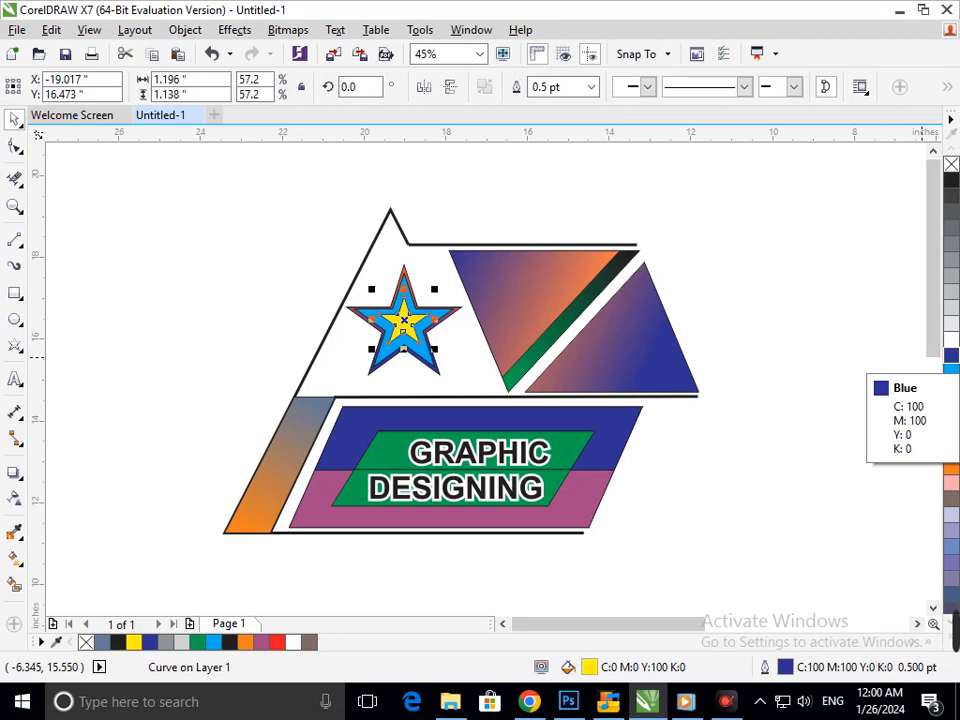
# - Set the yellow star's outline to 3 pt, placed behind the fill and scaling with the object
pyautogui.press('F12')
pyautogui.click(360, 228)
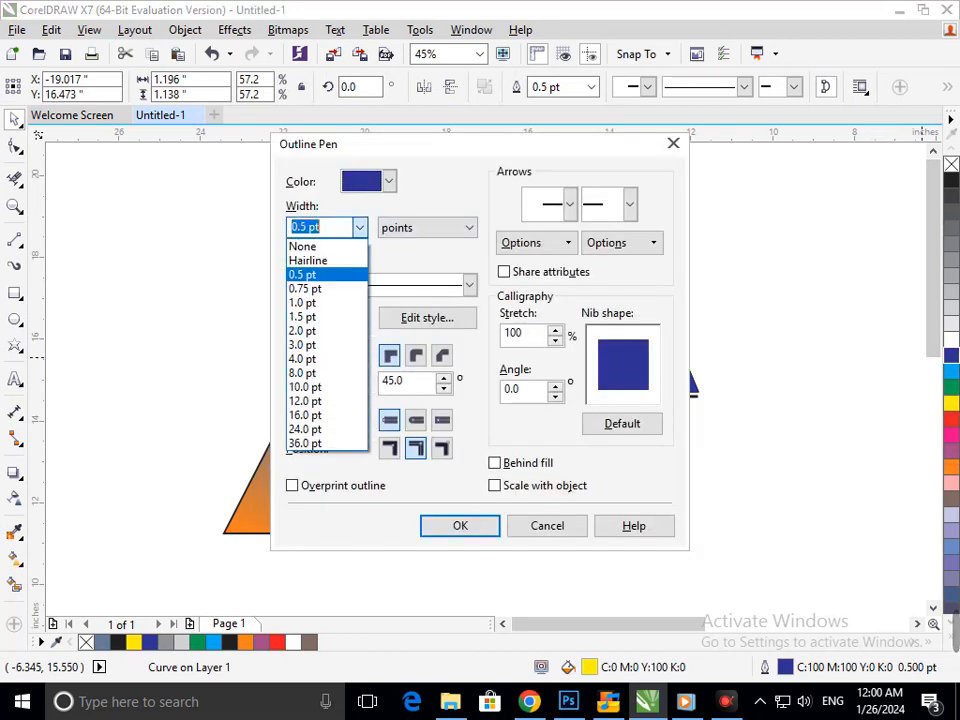
pyautogui.click(328, 344)
pyautogui.click(495, 463)
pyautogui.click(494, 485)
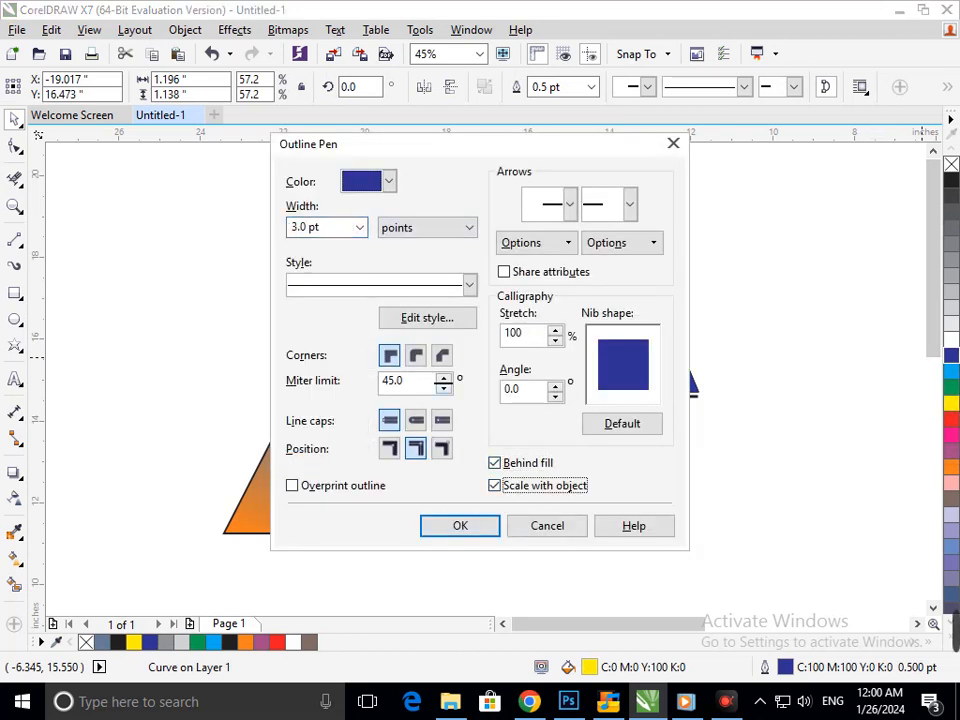
pyautogui.click(460, 526)
pyautogui.click(755, 463)
# - Increase the yellow star's outline width to 10 pt
pyautogui.click(402, 322)
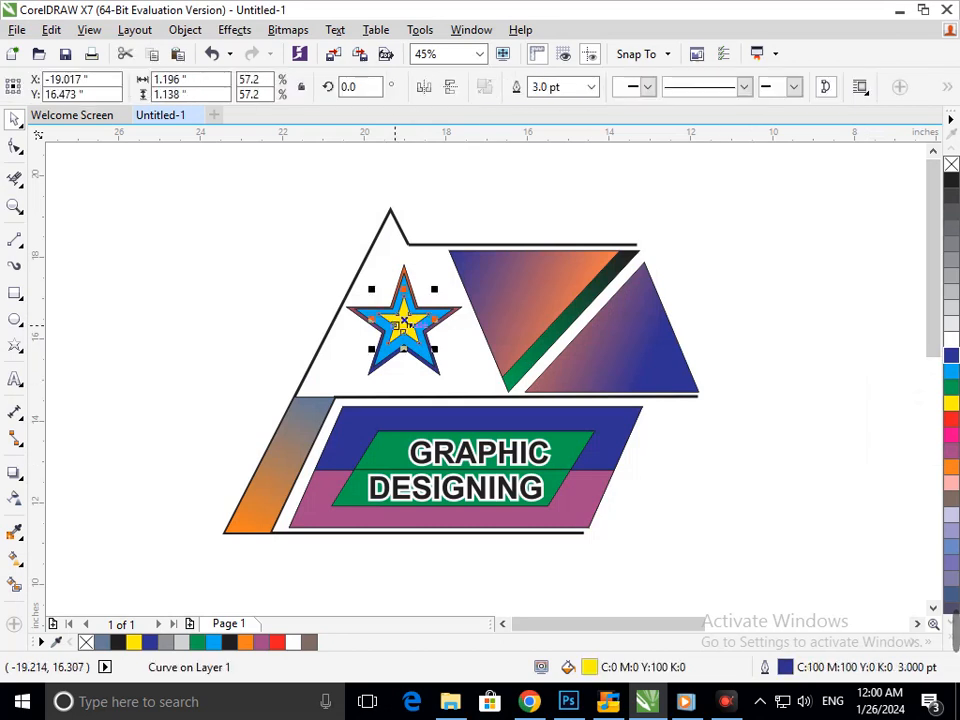
pyautogui.press('F12')
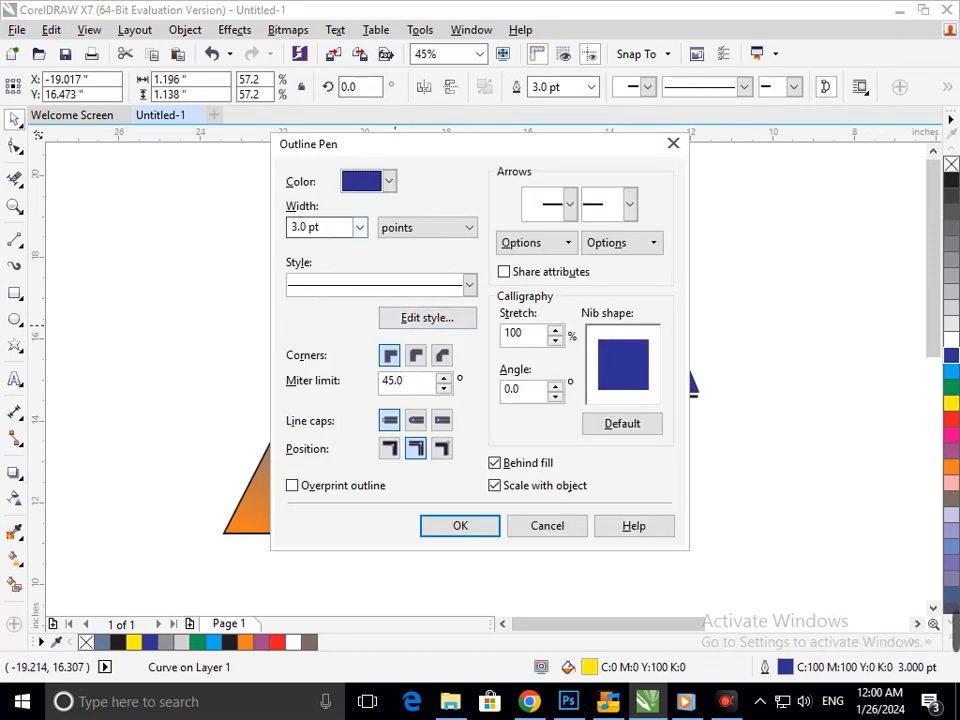
pyautogui.click(360, 228)
pyautogui.click(305, 386)
pyautogui.press('Return')
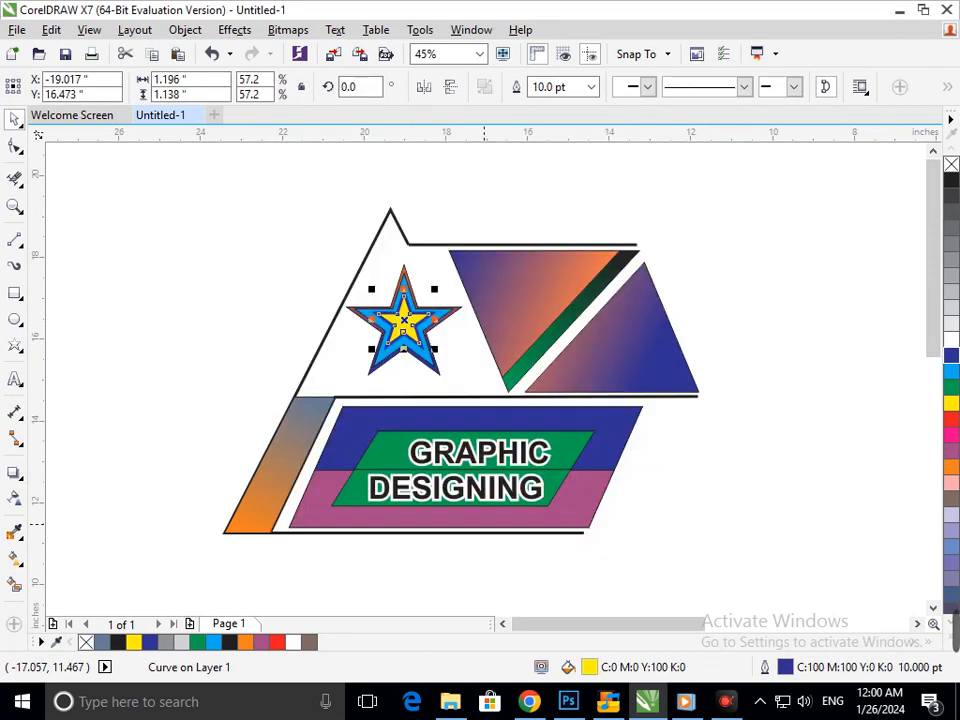
pyautogui.press('Escape')
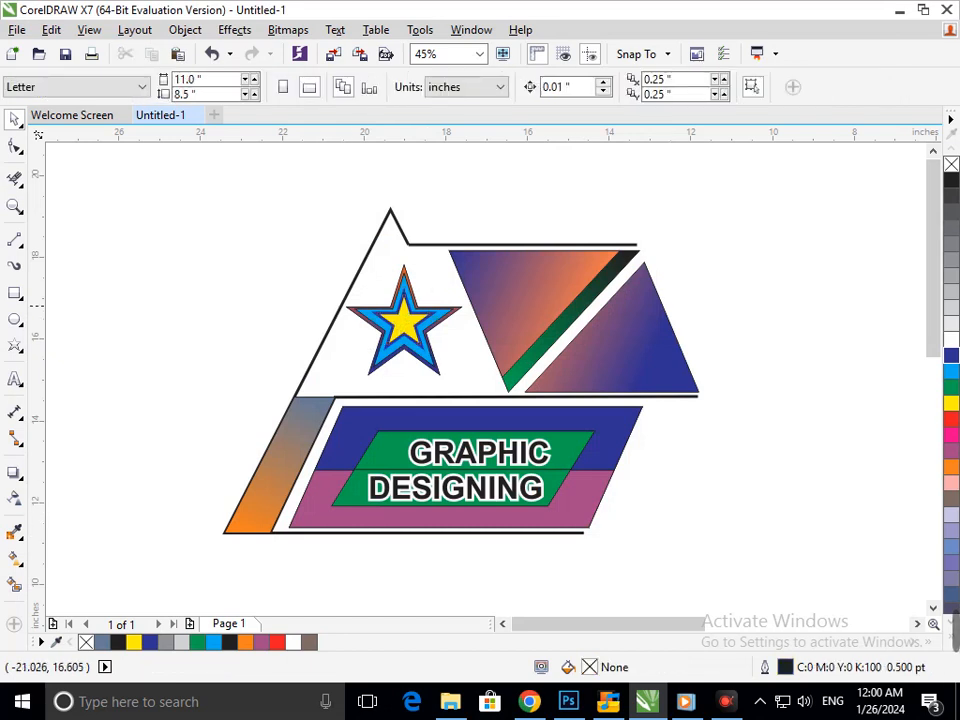
# - Try a white outline on the yellow star and settle on black
pyautogui.click(394, 326)
pyautogui.rightClick(951, 340)
pyautogui.click(771, 408)
pyautogui.click(408, 327)
pyautogui.rightClick(951, 180)
pyautogui.click(691, 430)
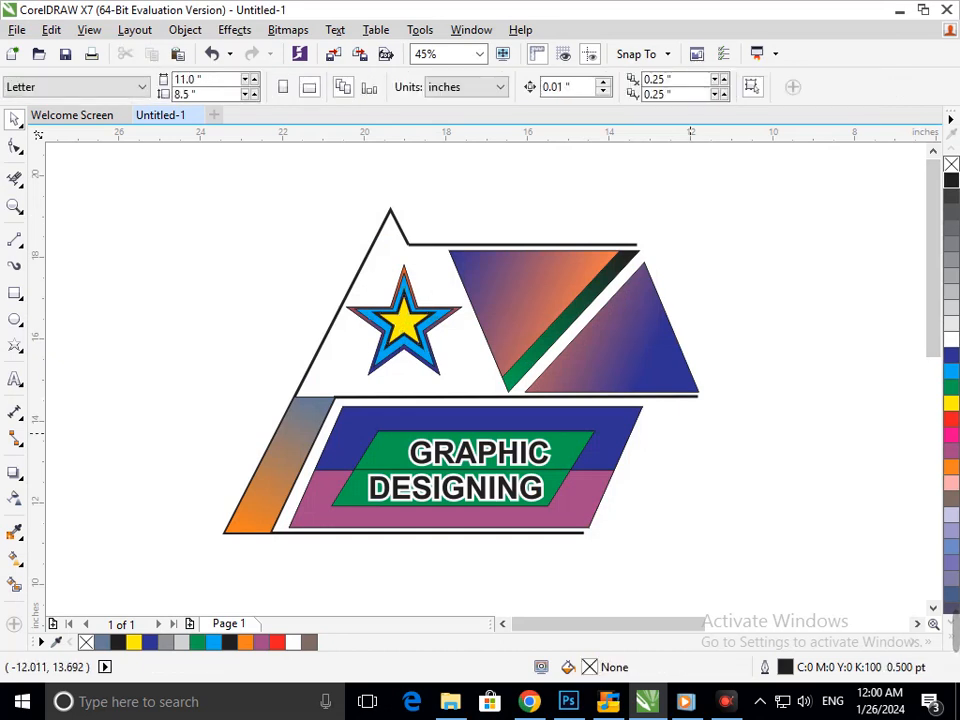
# - Set the outline width of both GRAPHIC DESIGNING text lines to 4 pt
pyautogui.moveTo(595, 521); pyautogui.dragTo(344, 437)
pyautogui.press('F12')
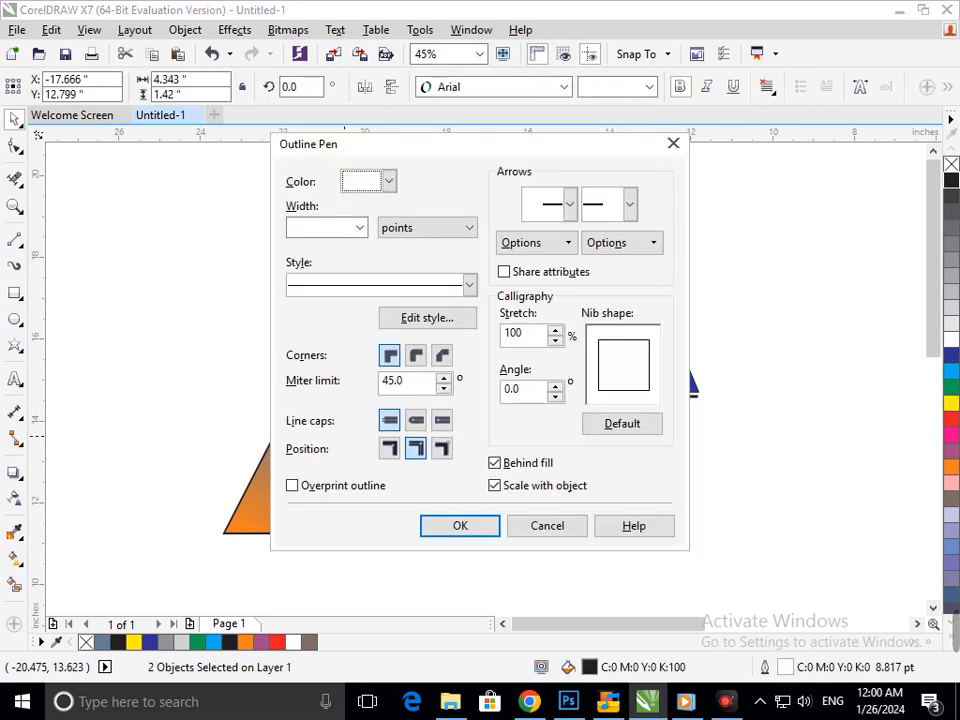
pyautogui.click(360, 228)
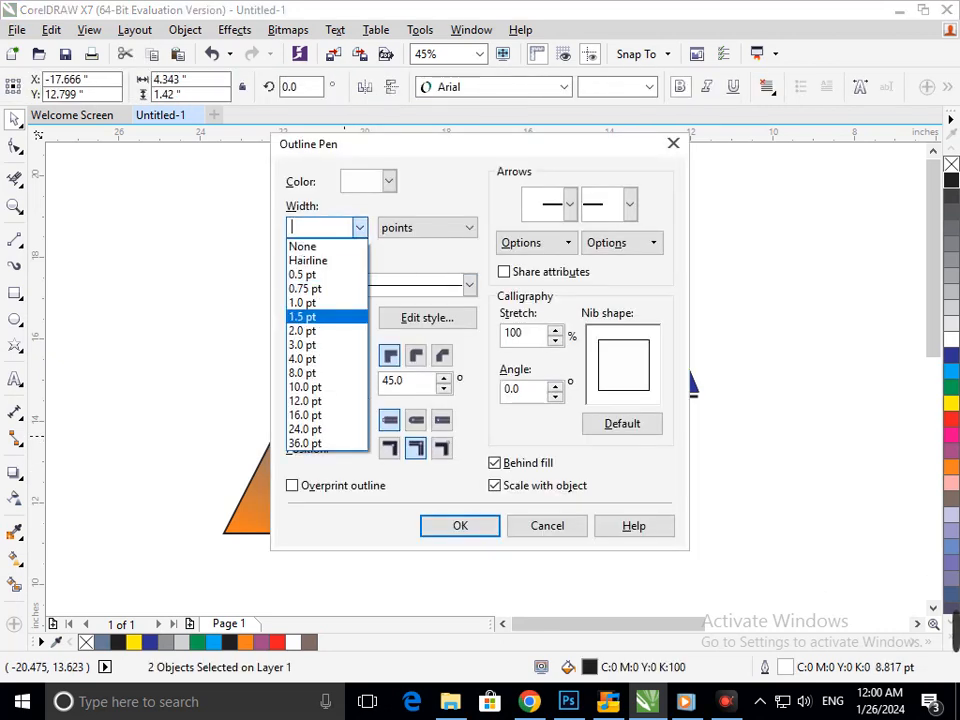
pyautogui.click(302, 358)
pyautogui.click(460, 526)
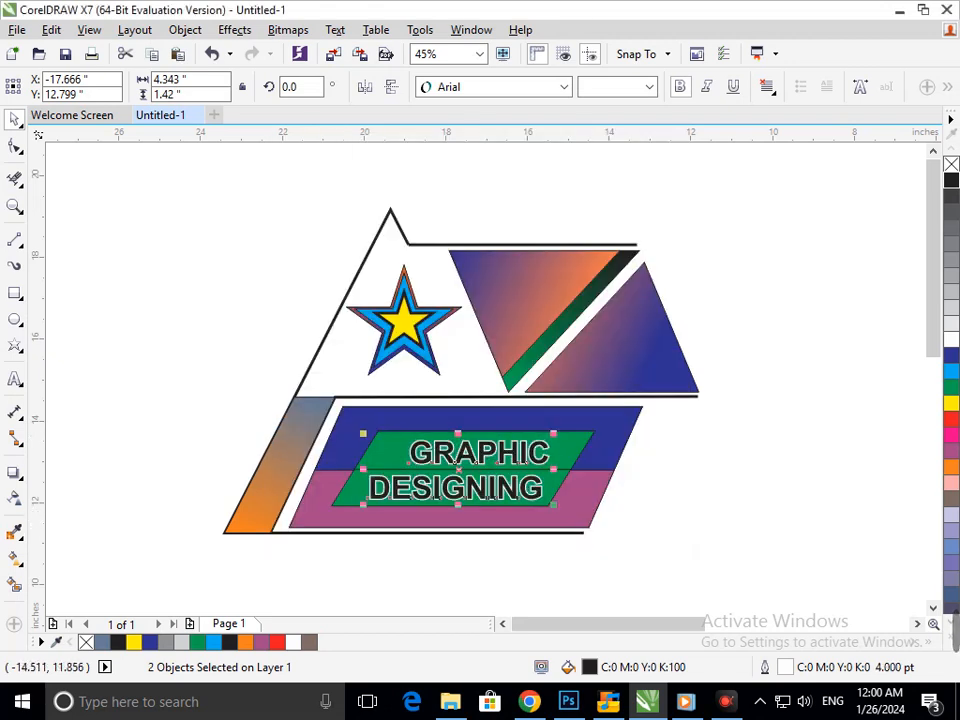
# - Give both text lines a yellow outline and set its width to 12 pt
pyautogui.rightClick(951, 404)
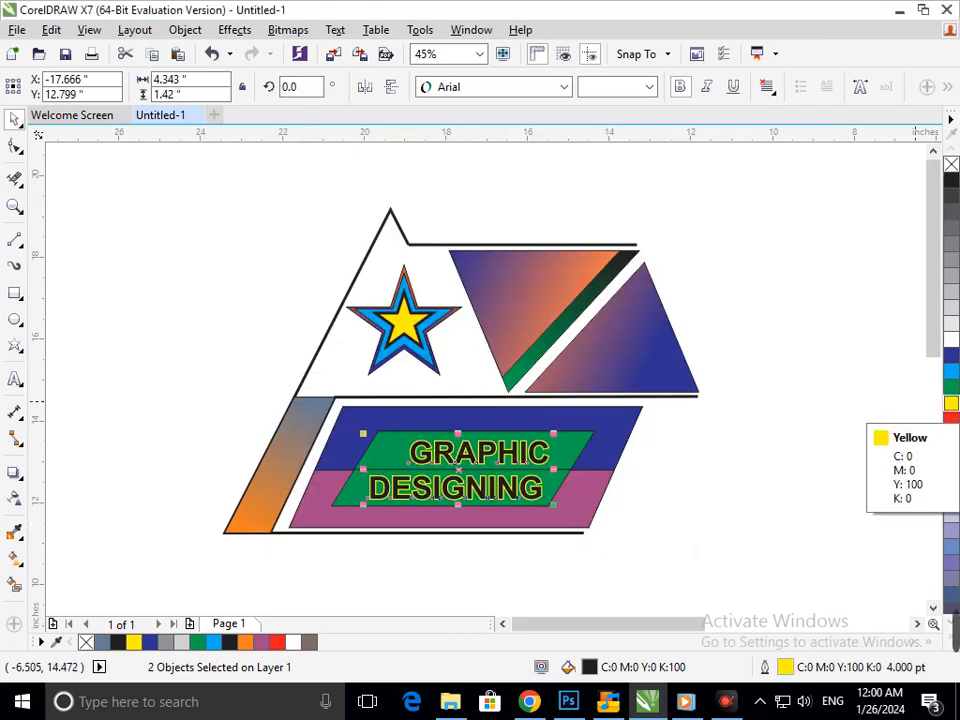
pyautogui.press('F12')
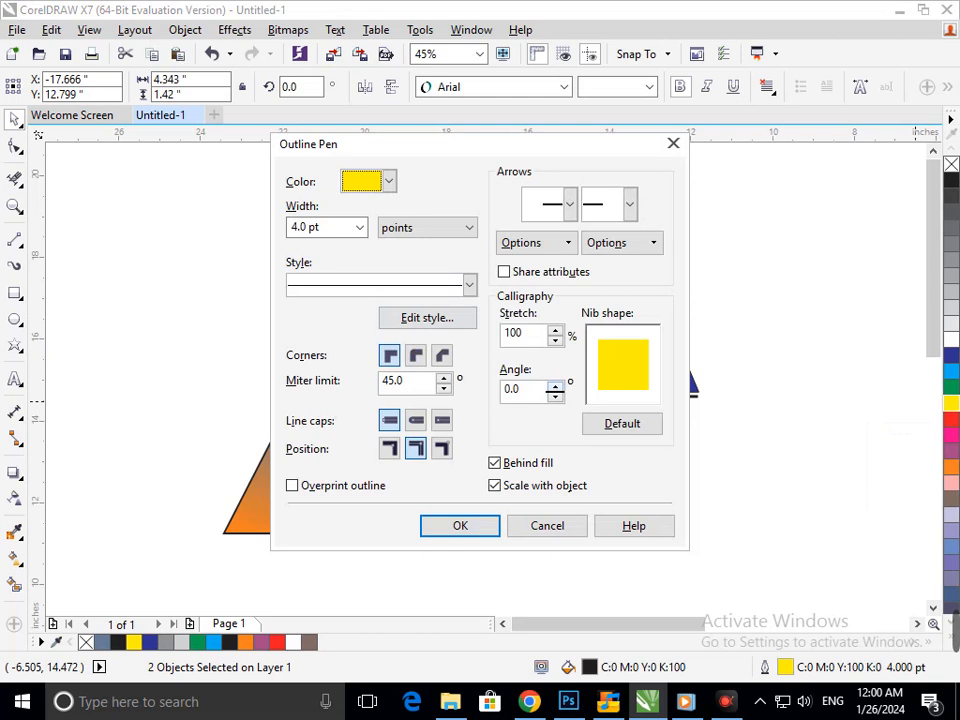
pyautogui.click(360, 228)
pyautogui.click(304, 401)
pyautogui.click(481, 523)
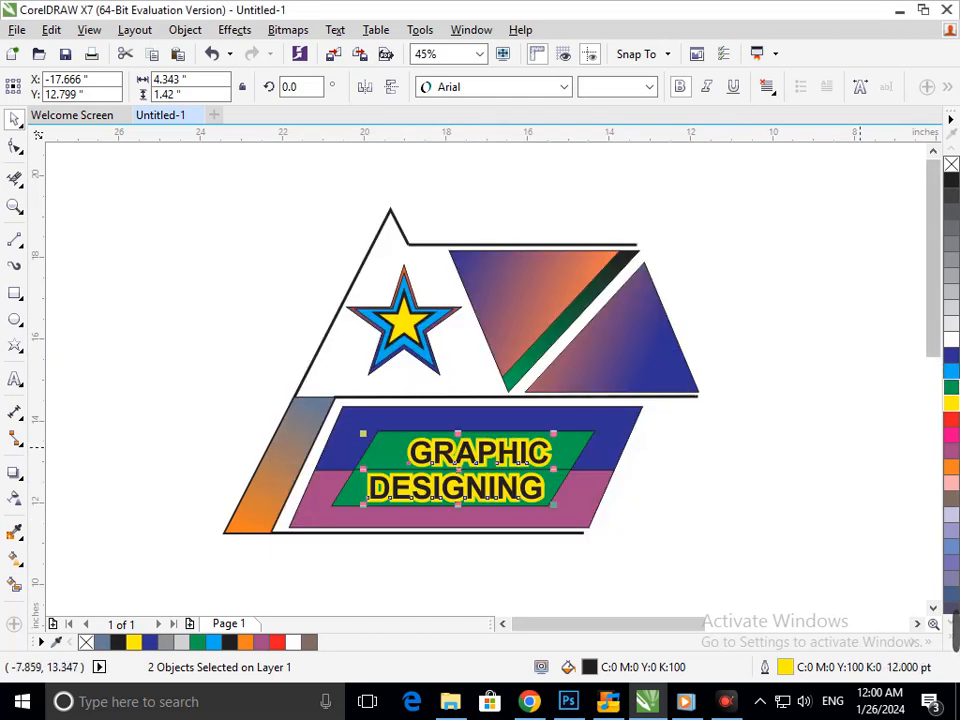
# - Try green, blue, white and brown outline colours on the GRAPHIC DESIGNING text
pyautogui.rightClick(951, 387)
pyautogui.rightClick(951, 356)
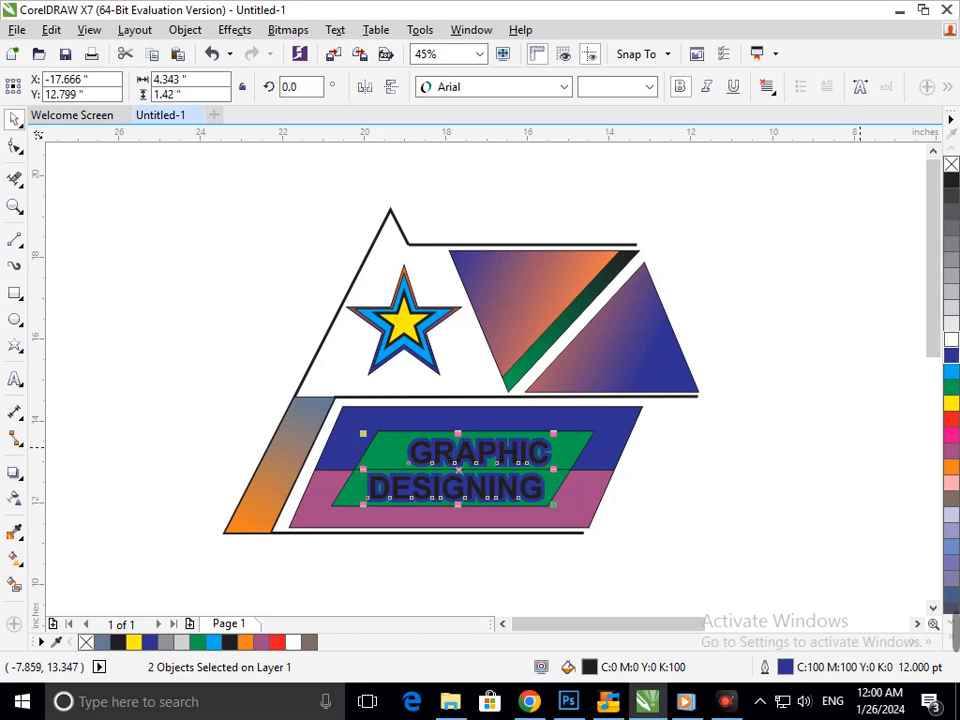
pyautogui.rightClick(951, 340)
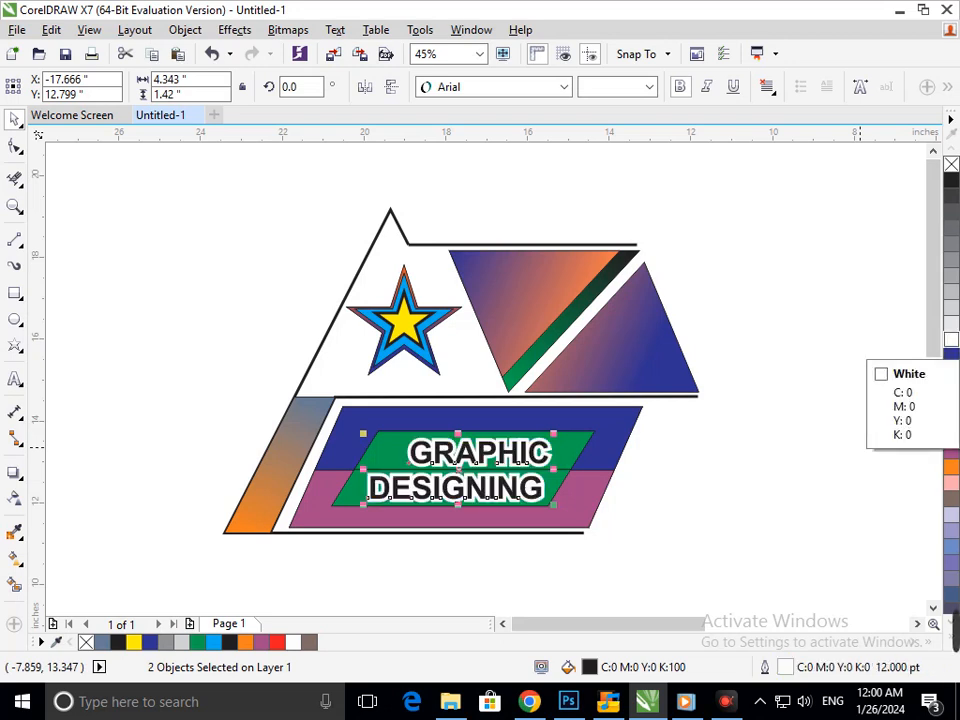
pyautogui.rightClick(951, 499)
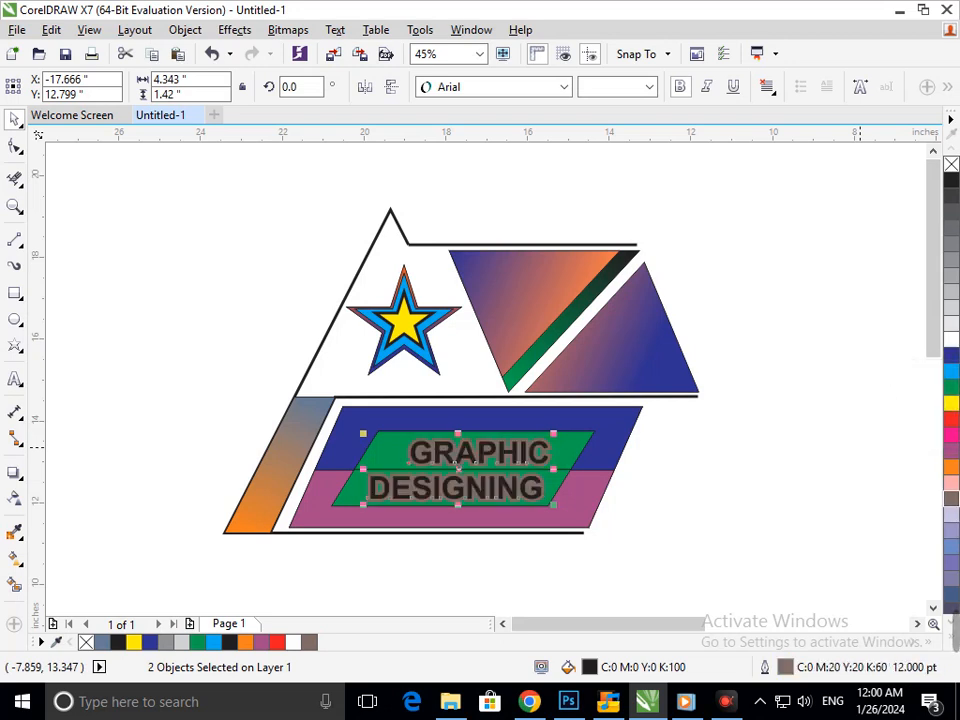
# - Try toggling the behind-fill and scale-with-object outline options for the text and the shape selected with it
pyautogui.moveTo(650, 522); pyautogui.dragTo(359, 430)
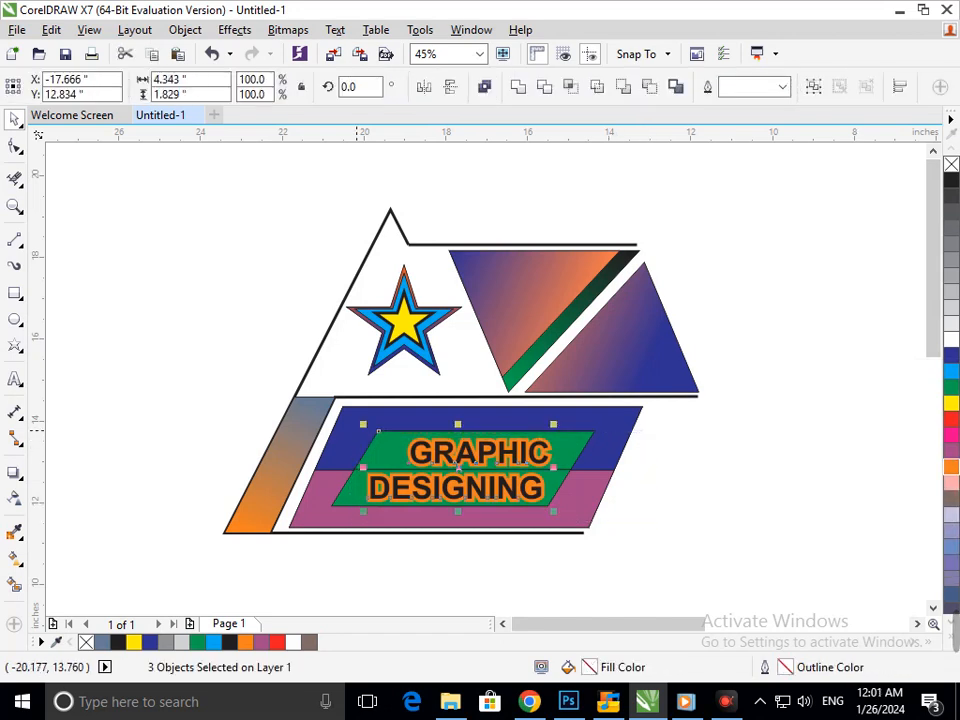
pyautogui.press('F12')
pyautogui.click(495, 463)
pyautogui.click(495, 485)
pyautogui.click(495, 463)
pyautogui.click(495, 463)
pyautogui.click(495, 485)
pyautogui.click(495, 463)
pyautogui.click(460, 526)
# - Try a pink outline on the GRAPHIC DESIGNING text, then make the outline red with a white text fill
pyautogui.rightClick(951, 497)
pyautogui.rightClick(951, 483)
pyautogui.moveTo(653, 513); pyautogui.dragTo(347, 435)
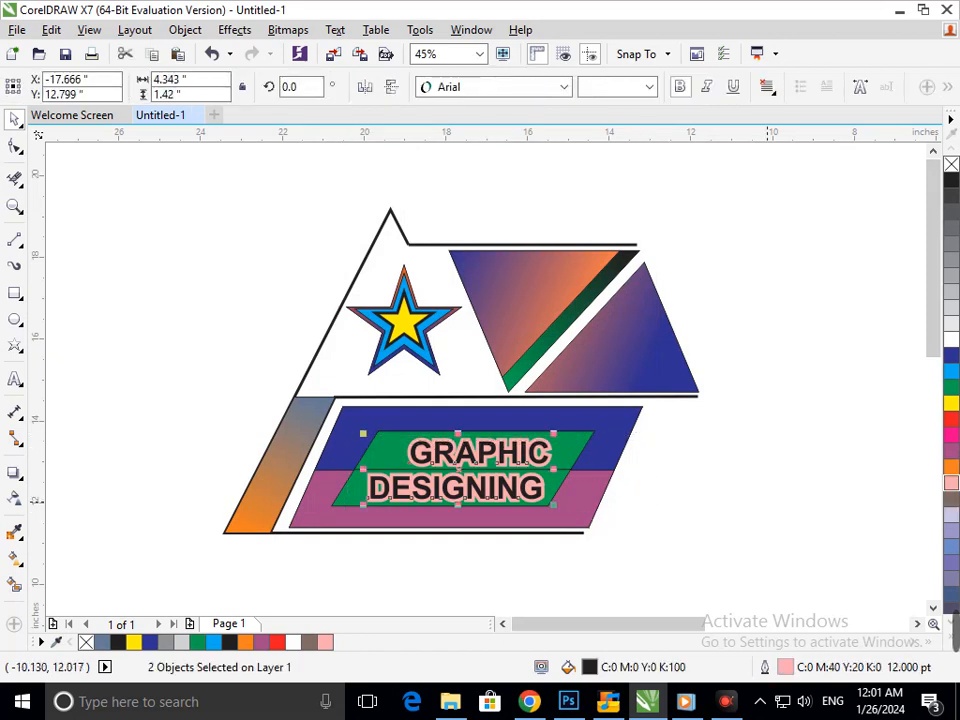
pyautogui.rightClick(951, 451)
pyautogui.rightClick(951, 419)
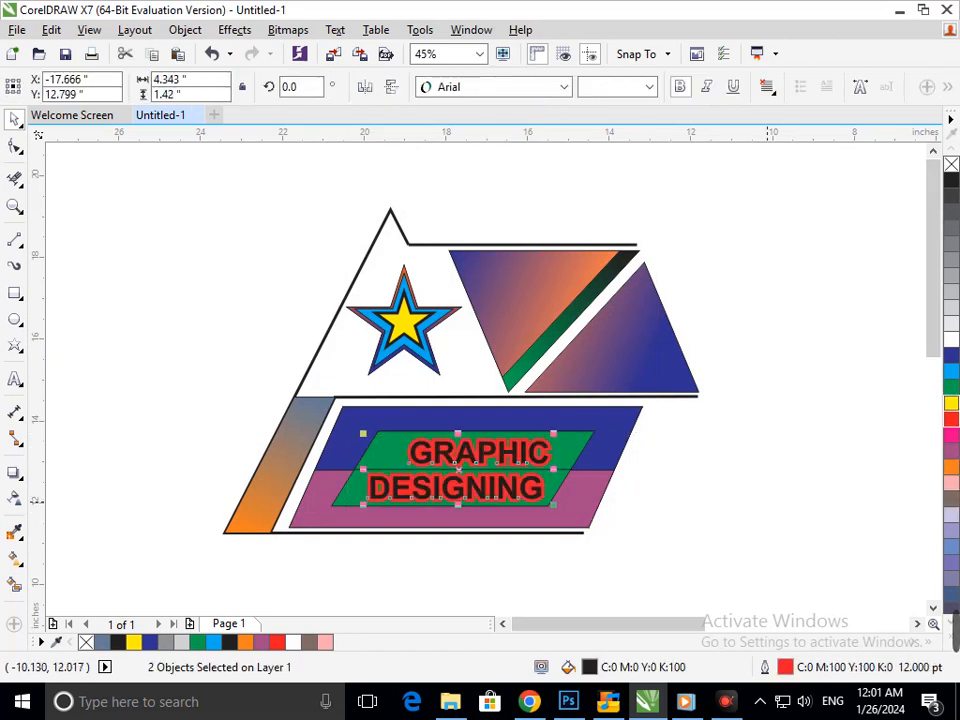
pyautogui.click(652, 564)
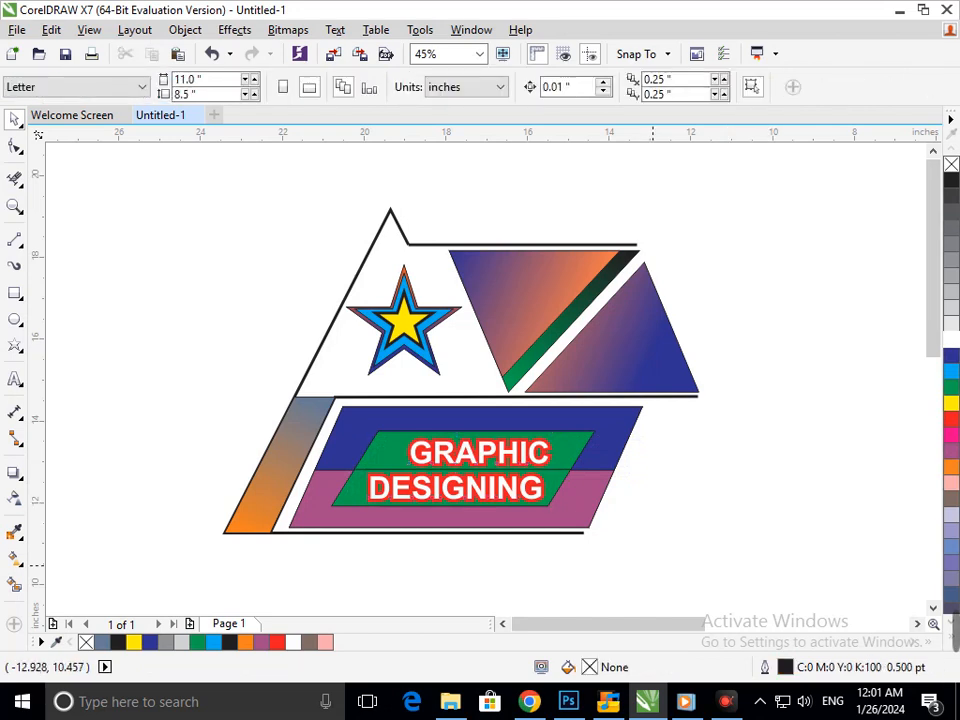
# - Try blue and black fills on the text together with the upper inner parallelogram
pyautogui.moveTo(651, 506); pyautogui.dragTo(309, 421)
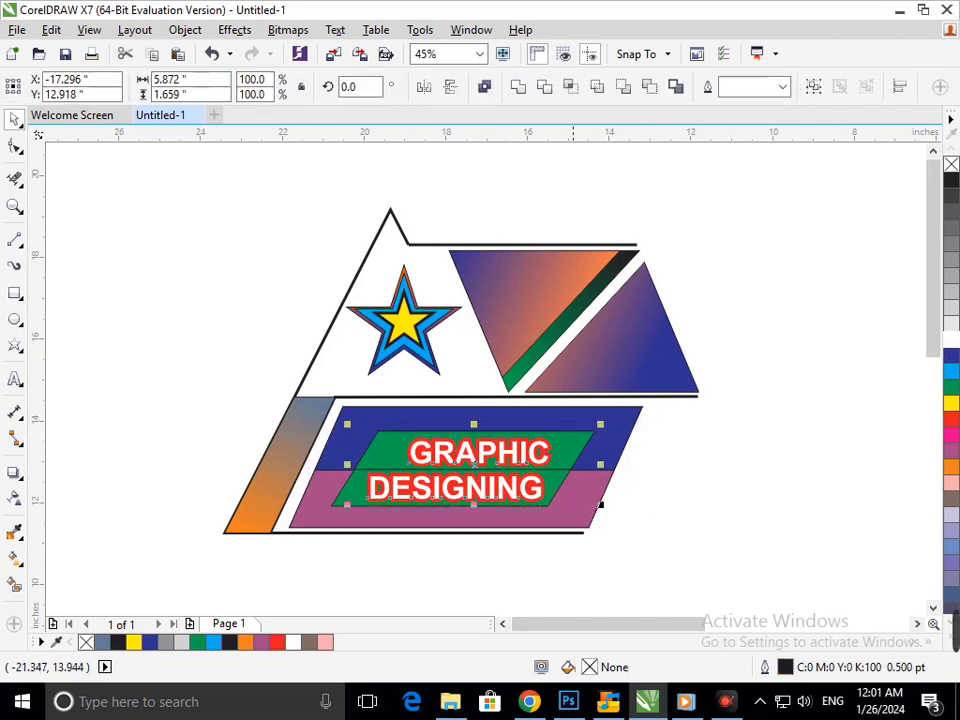
pyautogui.click(951, 355)
pyautogui.click(951, 180)
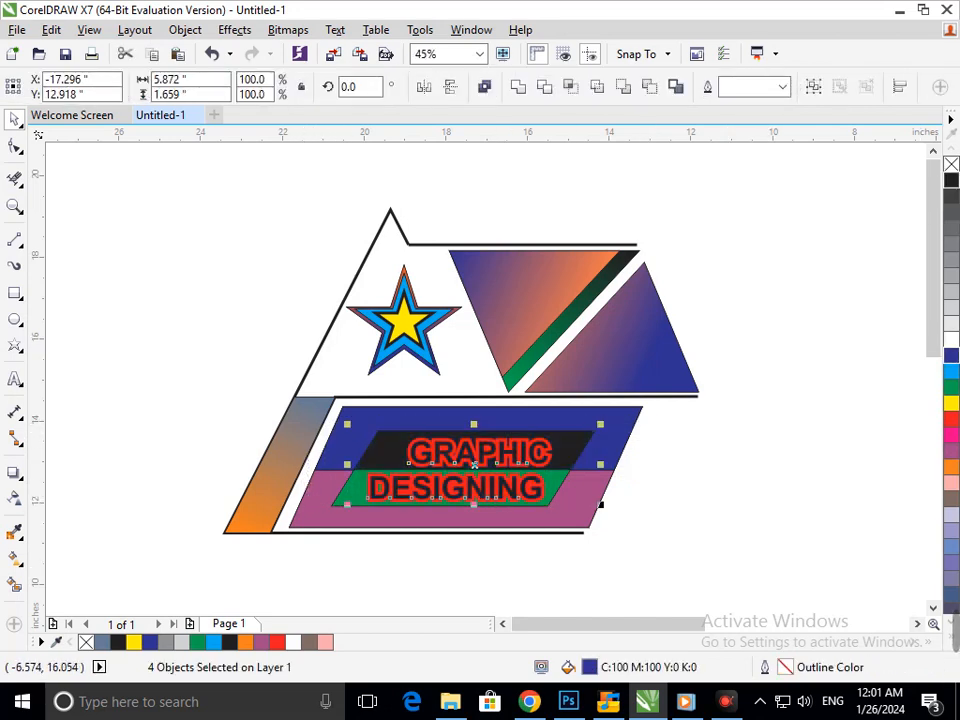
pyautogui.click(695, 508)
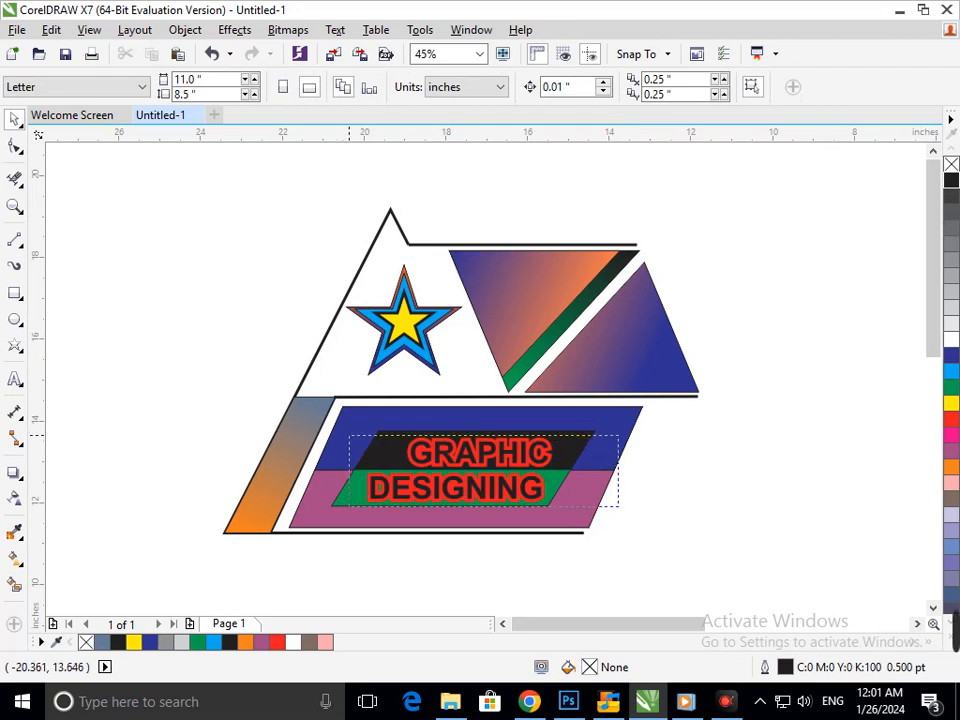
# - Fill both GRAPHIC DESIGNING text lines with yellow
pyautogui.moveTo(349, 435); pyautogui.dragTo(350, 436)
pyautogui.click(951, 403)
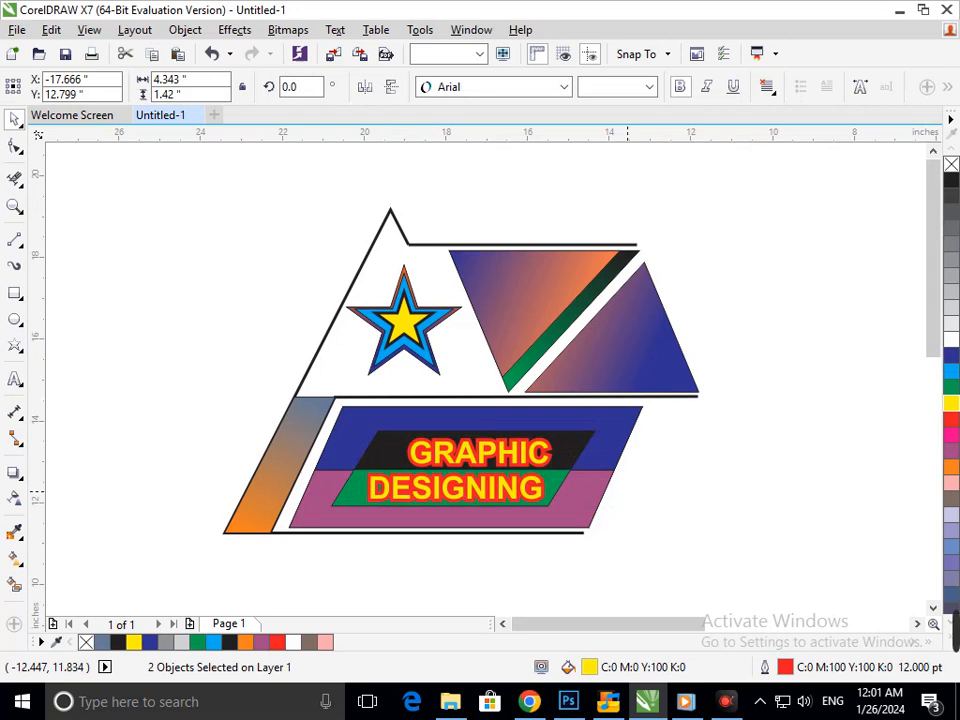
pyautogui.click(672, 509)
# - Try pink on the upper inner parallelogram, then fill both inner halves behind the text with pale lavender (C20 M20 Y0 K0)
pyautogui.click(564, 451)
pyautogui.click(951, 483)
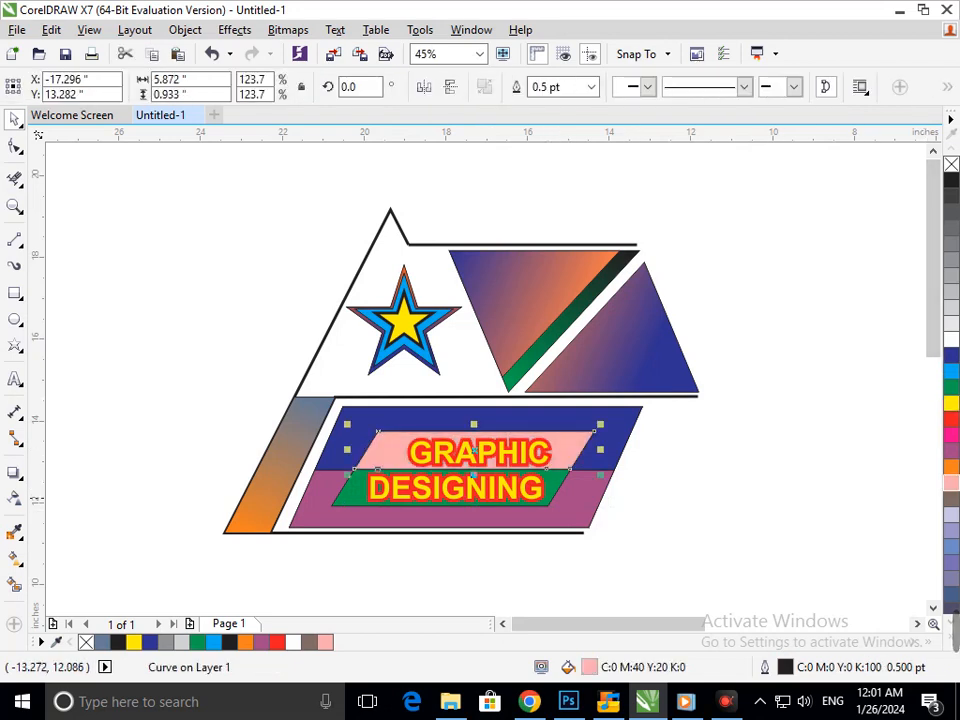
pyautogui.click(442, 500)
pyautogui.click(951, 515)
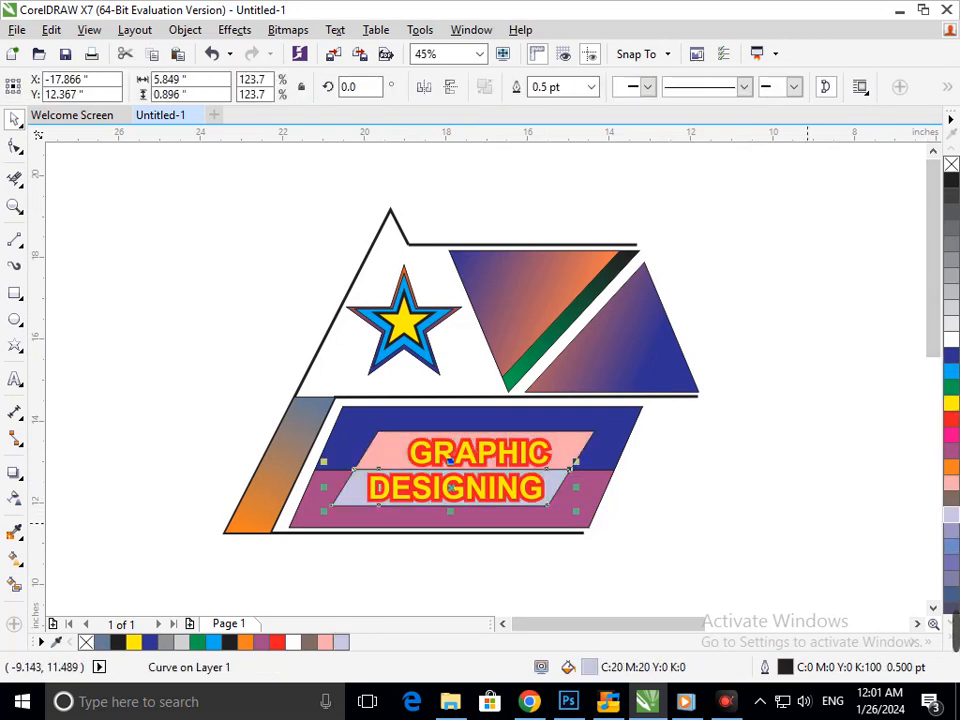
pyautogui.click(690, 498)
pyautogui.click(565, 449)
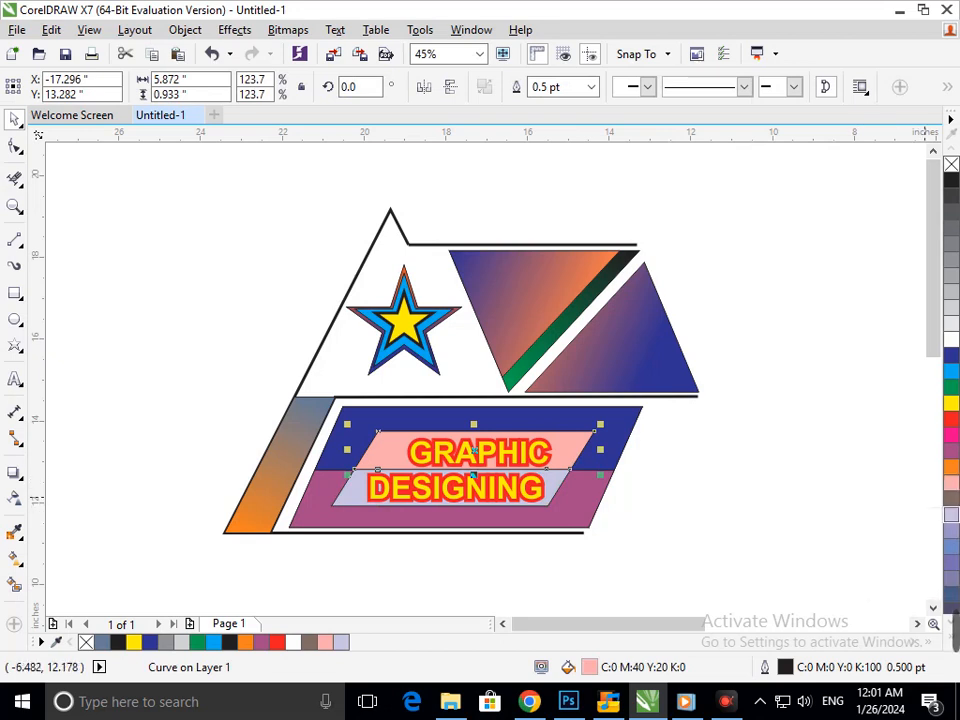
pyautogui.click(951, 515)
pyautogui.click(746, 540)
# - Apply a horizontal linear fountain fill across the lower inner parallelogram behind DESIGNING
pyautogui.scroll(-5, 168, 227)
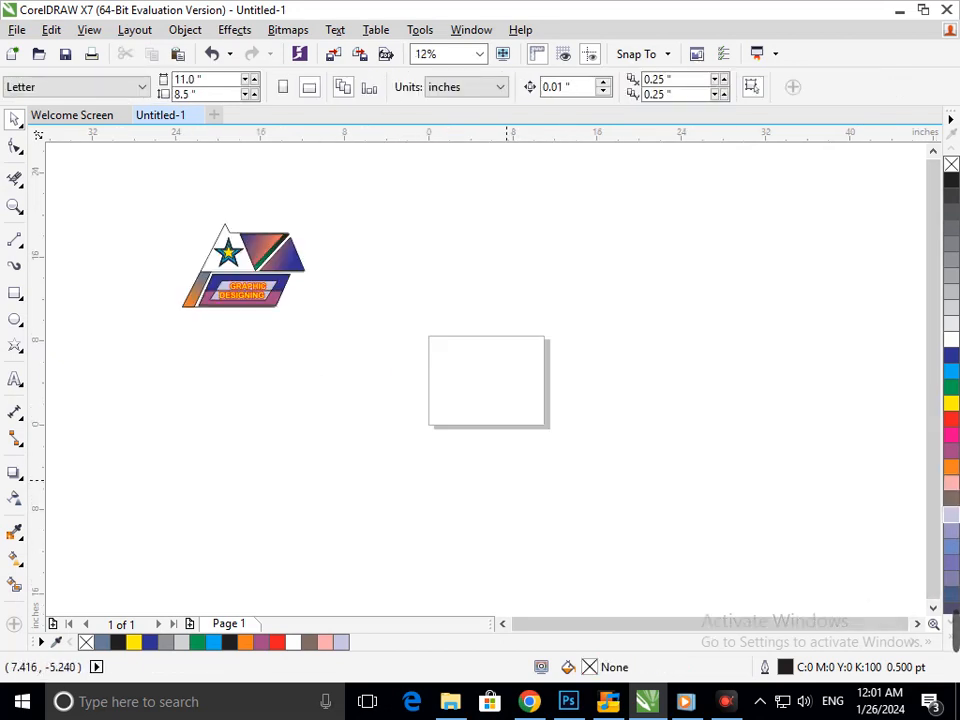
pyautogui.scroll(4, 185, 225)
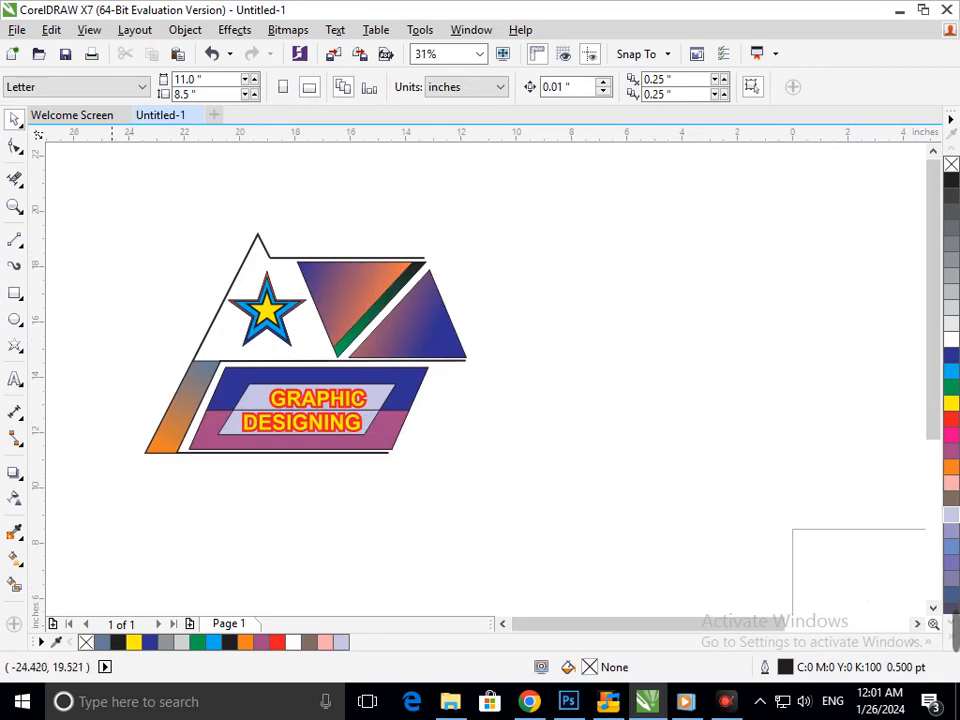
pyautogui.scroll(2, 116, 222)
pyautogui.click(582, 505)
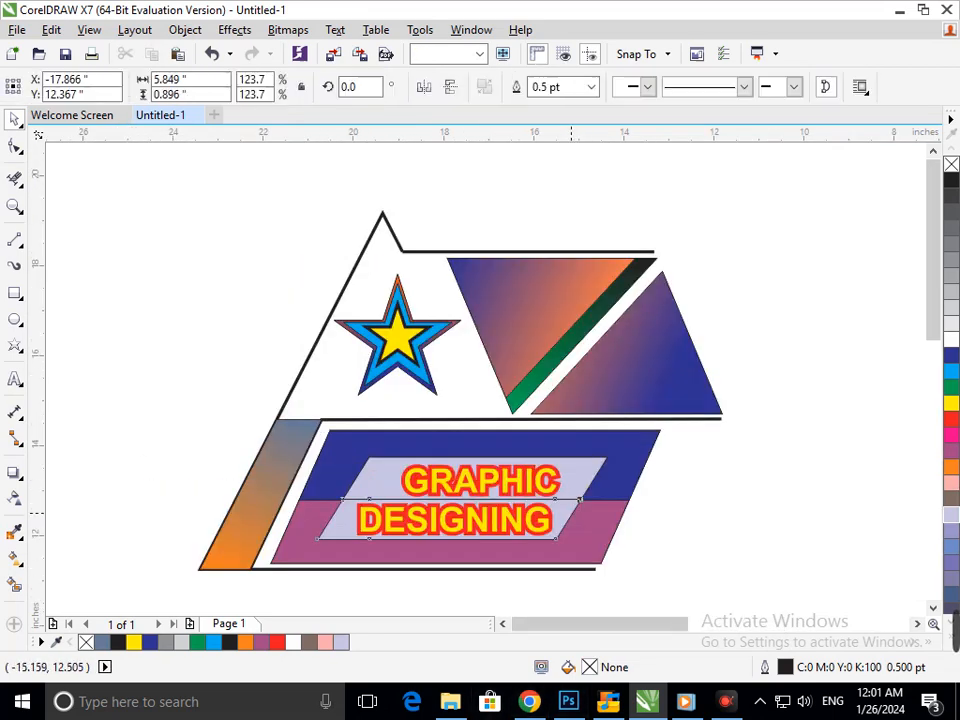
pyautogui.click(14, 559)
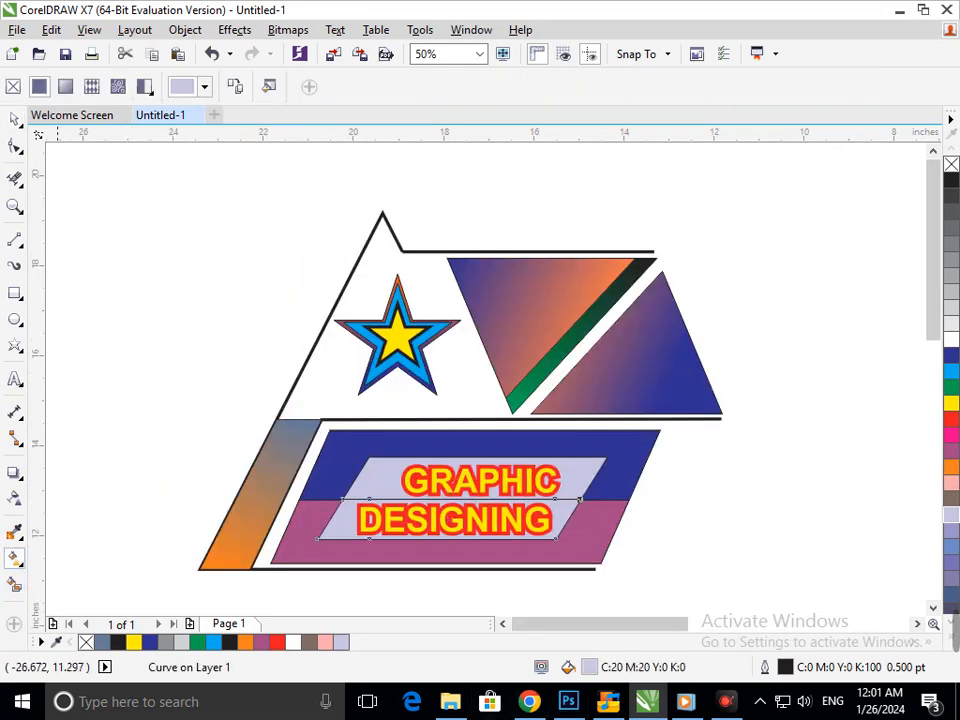
pyautogui.moveTo(329, 518); pyautogui.dragTo(566, 518)
# - Try reddish brown, light orange and full orange as the end colour of the lower parallelogram's gradient
pyautogui.click(534, 548)
pyautogui.click(586, 399)
pyautogui.click(562, 454)
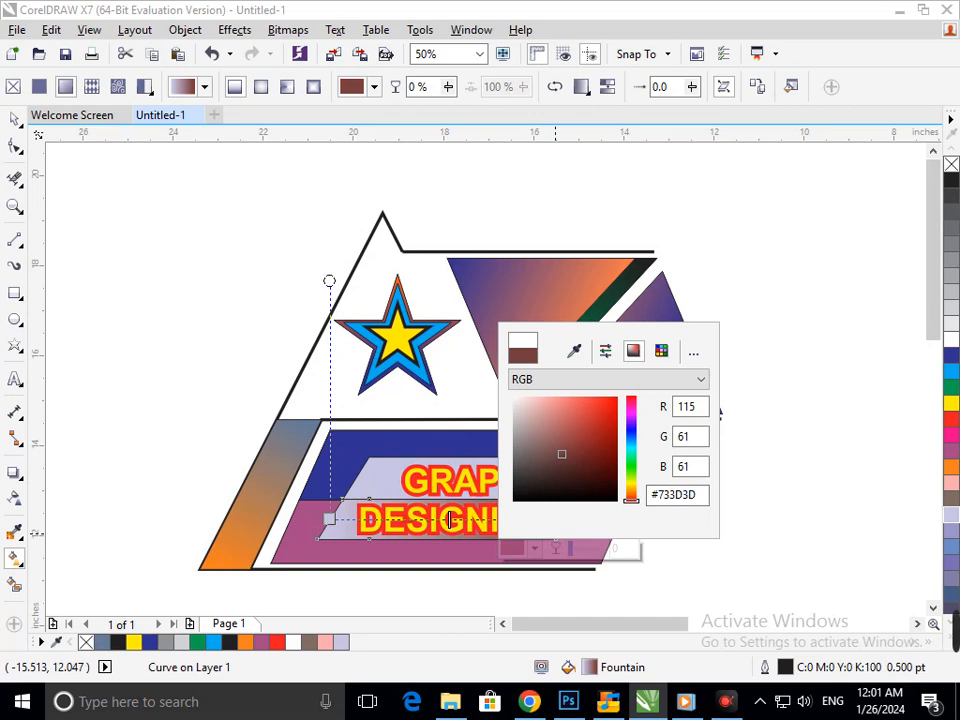
pyautogui.click(631, 489)
pyautogui.click(574, 398)
pyautogui.click(661, 556)
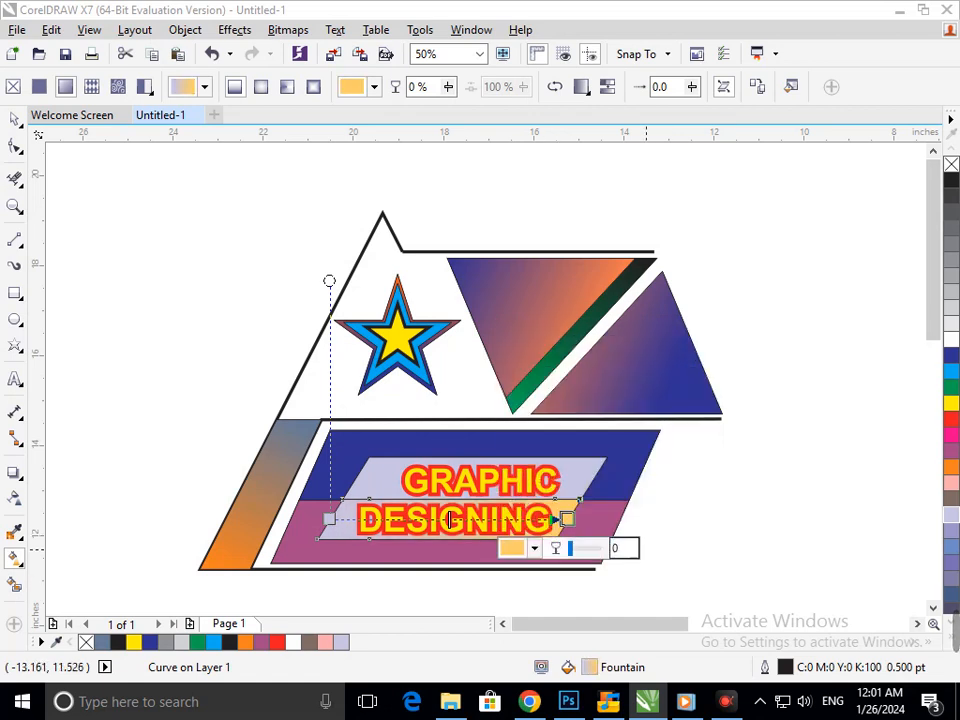
pyautogui.click(534, 548)
pyautogui.click(616, 398)
pyautogui.click(781, 605)
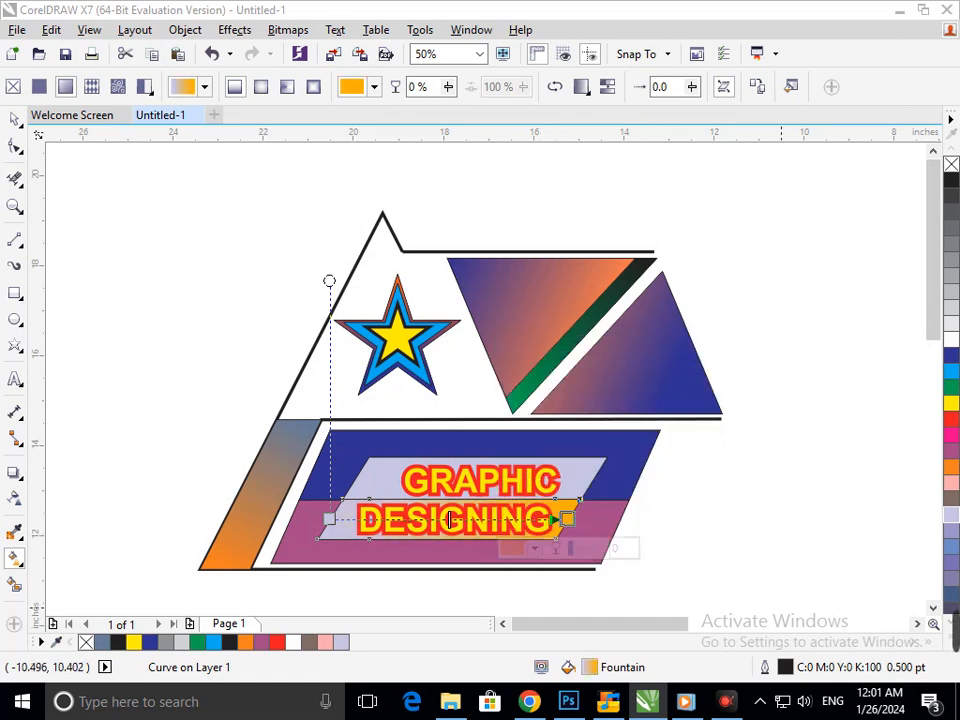
# - Set the gradient's end colour to brown, extend its end beyond the lower parallelogram and shift its start inward
pyautogui.click(951, 499)
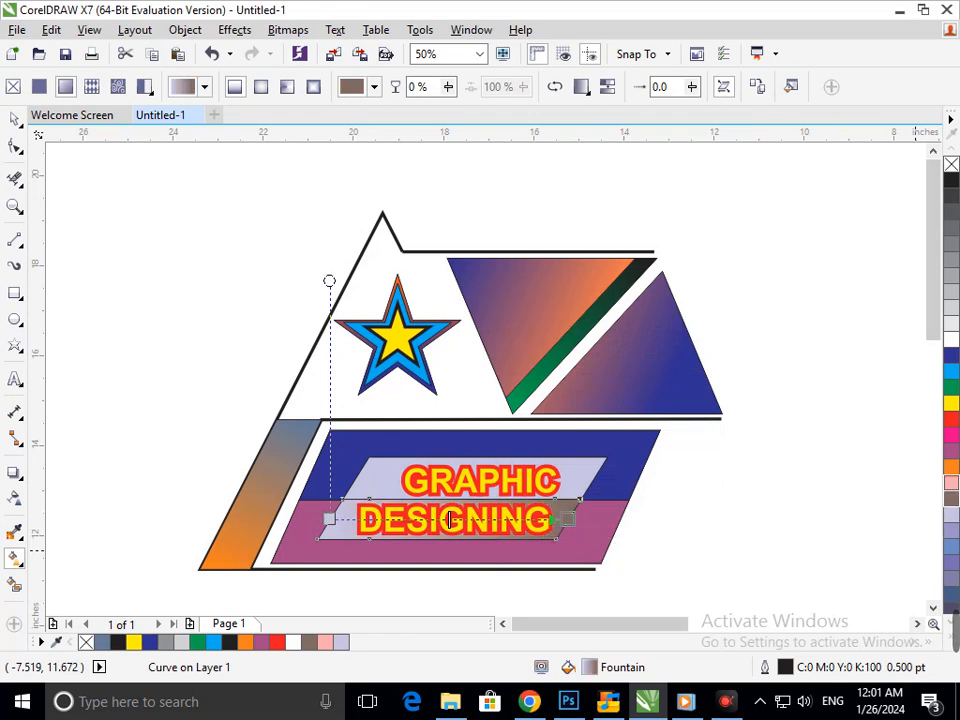
pyautogui.moveTo(567, 519); pyautogui.dragTo(620, 517)
pyautogui.moveTo(327, 518); pyautogui.dragTo(418, 520)
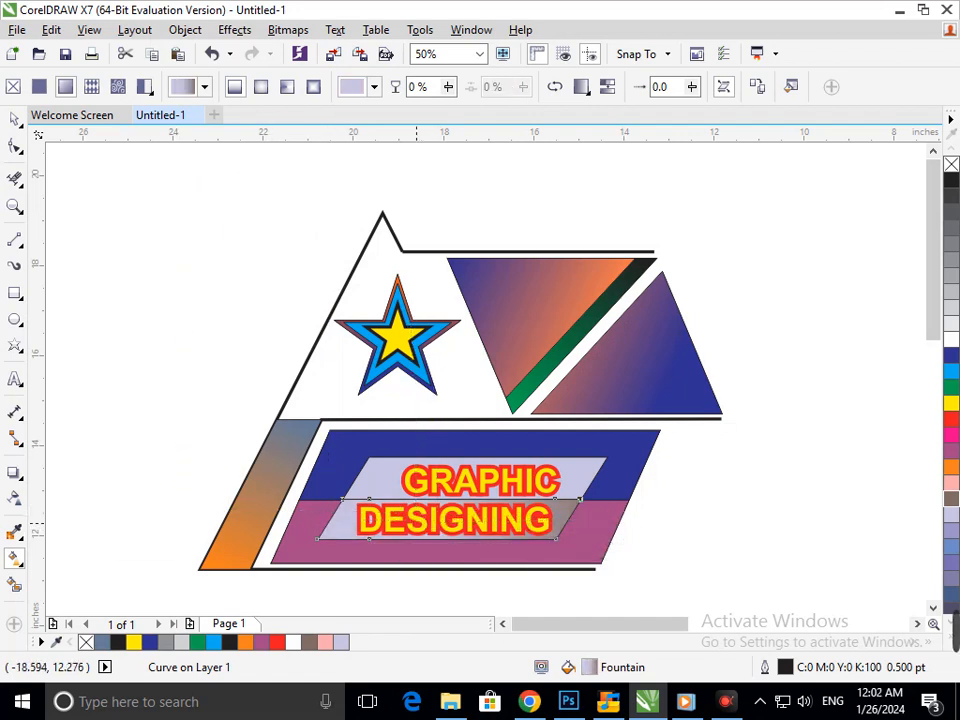
pyautogui.click(586, 470)
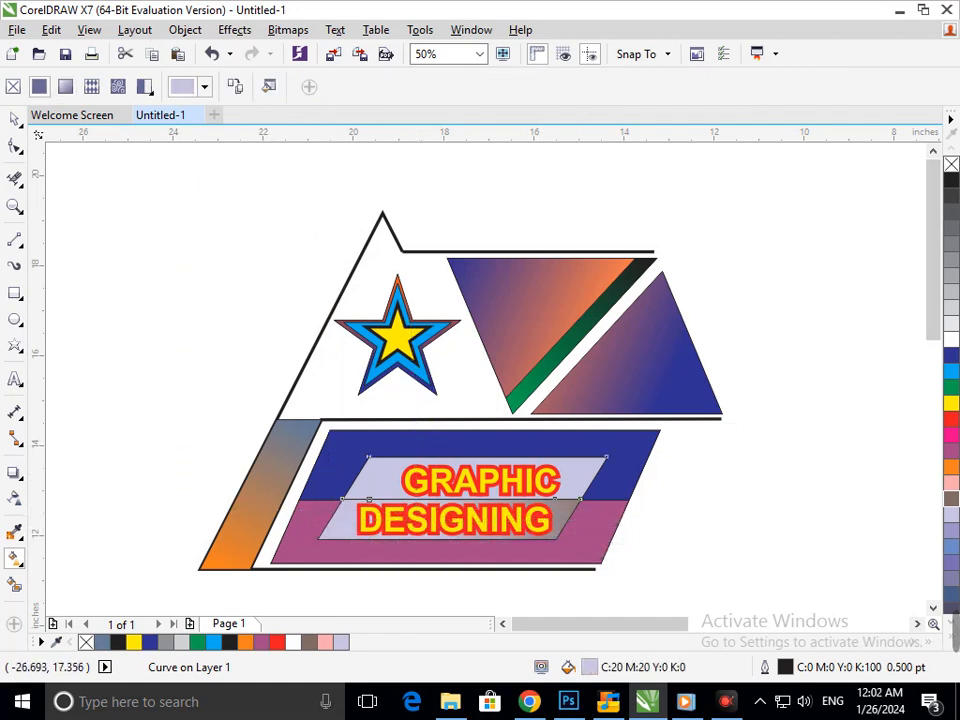
pyautogui.press('space')
pyautogui.press('Escape')
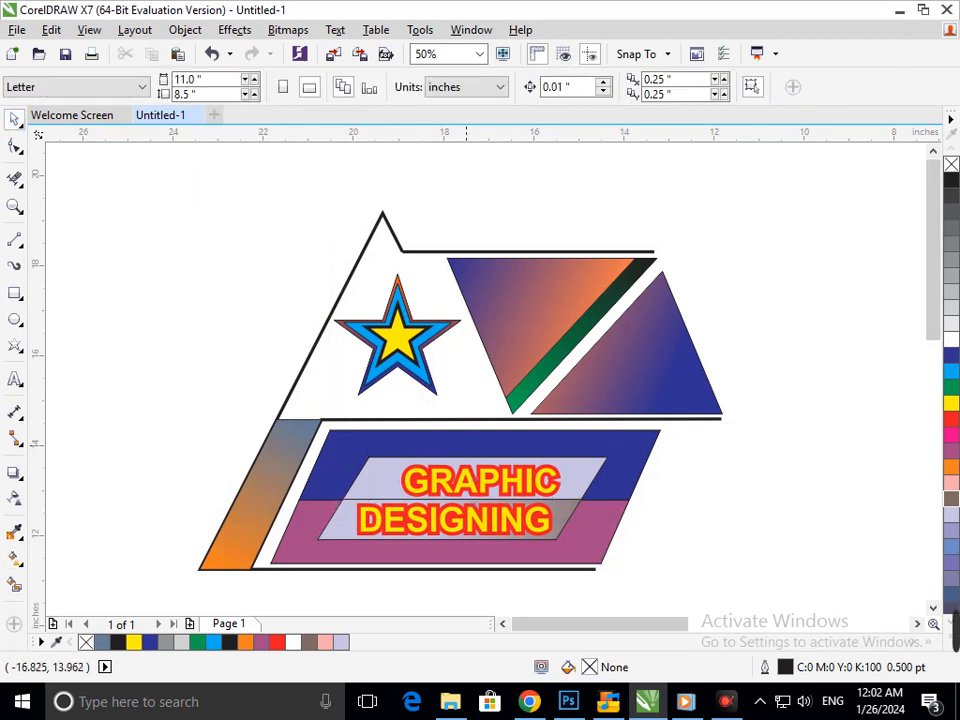
pyautogui.moveTo(377, 476); pyautogui.dragTo(273, 462)
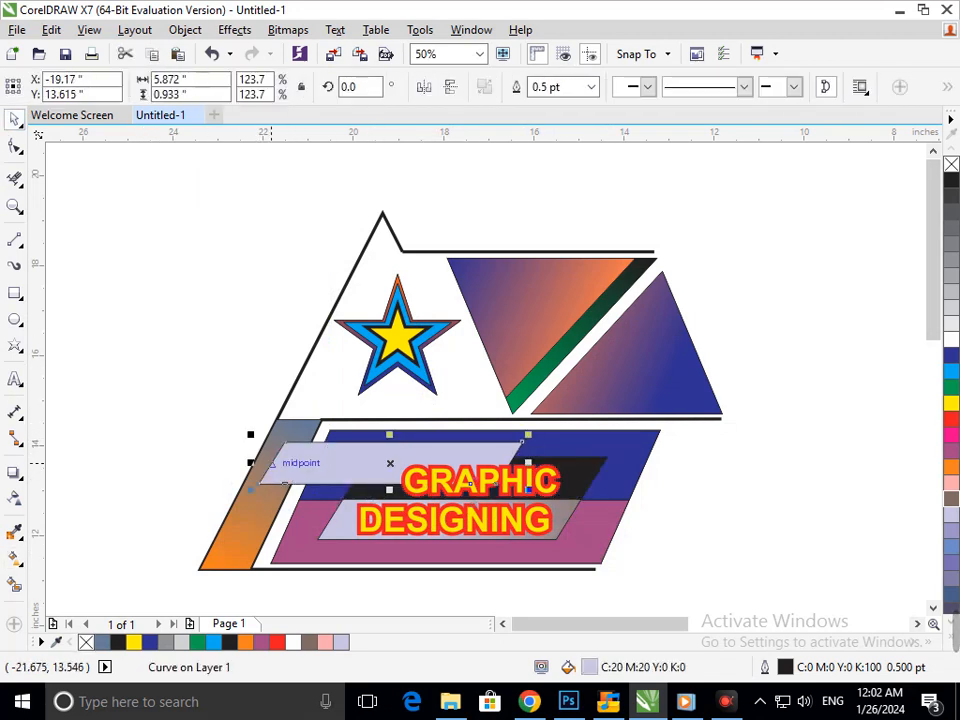
pyautogui.hotkey('ctrl', 'z')
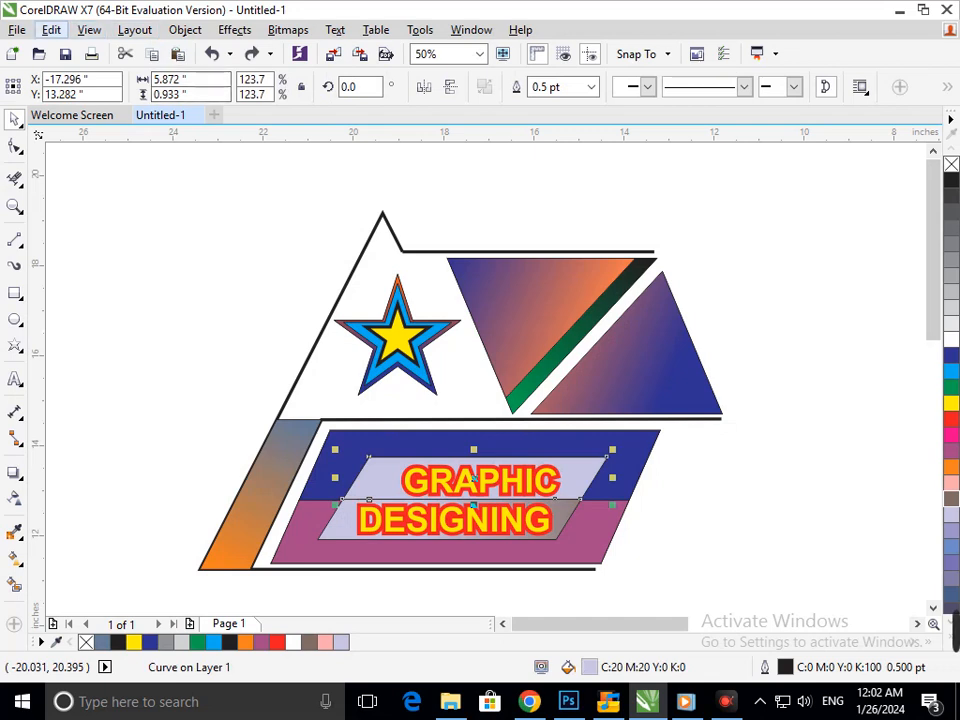
# - Copy the lower inner parallelogram's gradient fill onto the upper one behind GRAPHIC and reverse its direction
pyautogui.click(51, 29)
pyautogui.click(130, 289)
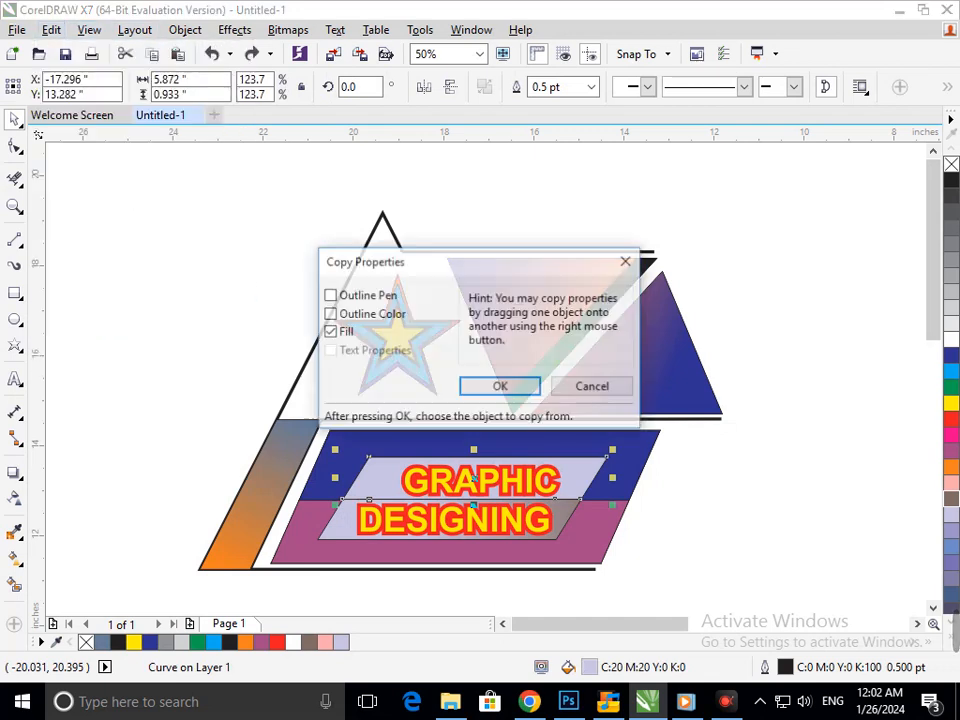
pyautogui.press('Return')
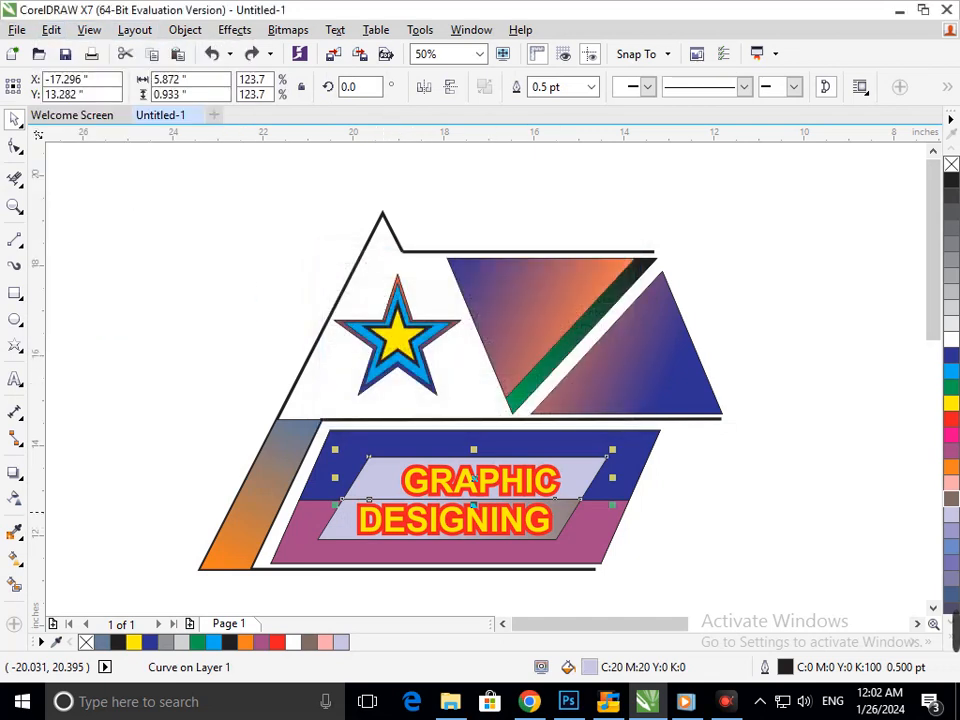
pyautogui.click(559, 510)
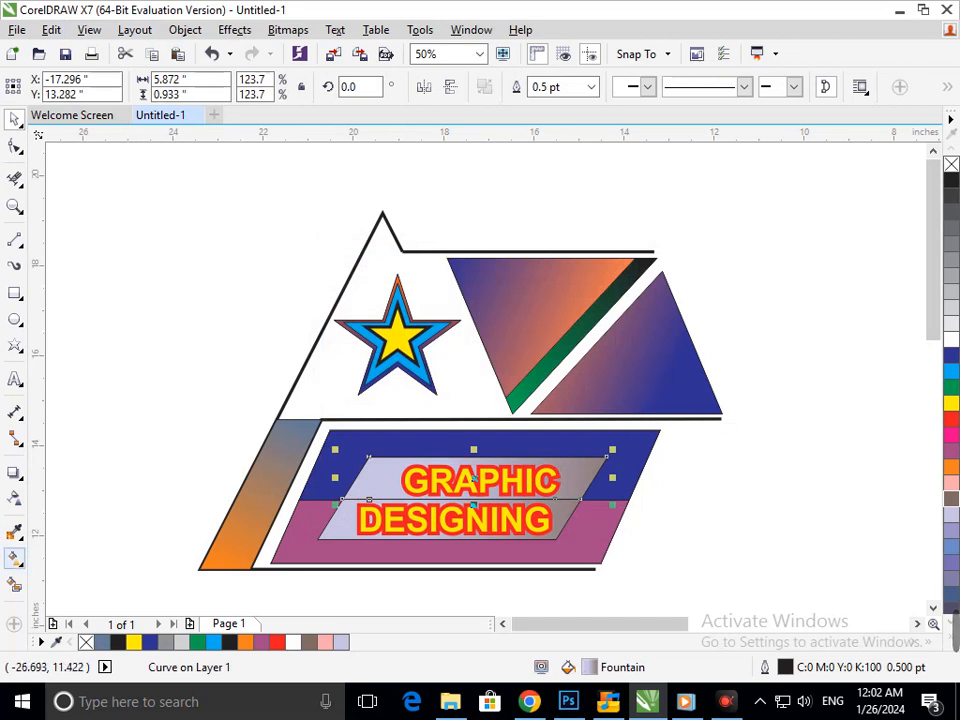
pyautogui.click(14, 559)
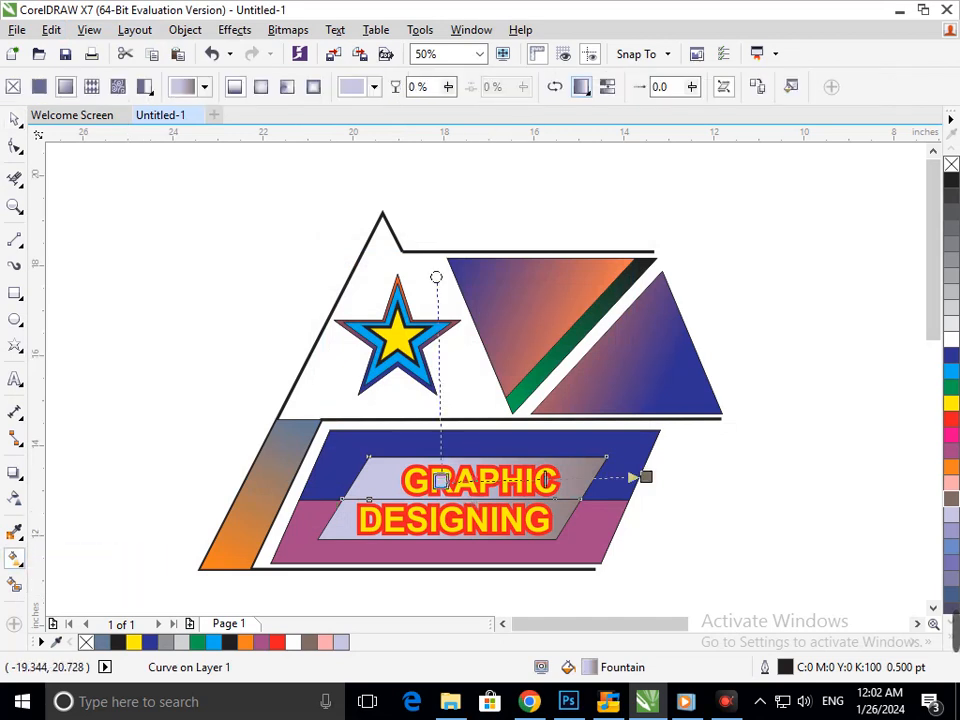
pyautogui.click(555, 87)
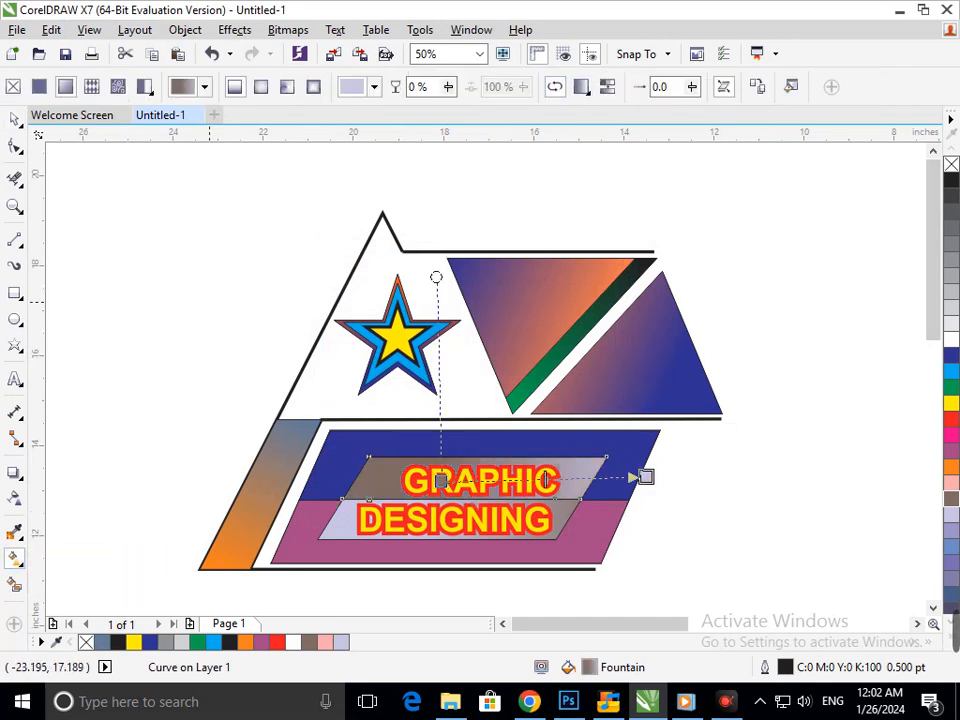
# - Shift the GRAPHIC text slightly to the left within the upper inner parallelogram
pyautogui.click(14, 119)
pyautogui.press('Escape')
pyautogui.moveTo(477, 522)
pyautogui.mouseDown()
pyautogui.moveTo(469, 521)
pyautogui.moveTo(496, 483)
pyautogui.moveTo(449, 486)
pyautogui.moveTo(461, 528)
pyautogui.moveTo(470, 517)
pyautogui.mouseUp()
pyautogui.click(802, 556)
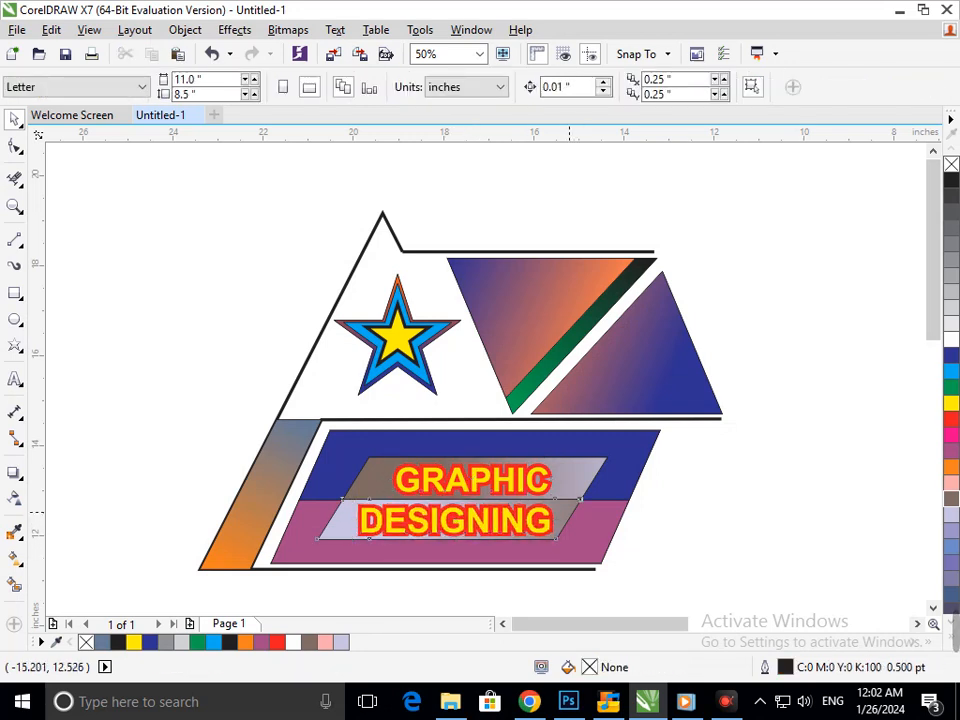
# - Move the start of the lower inner parallelogram's gradient to its left edge and try blue (C84 M77 Y0 K0) as start colour
pyautogui.click(450, 520)
pyautogui.click(20, 564)
pyautogui.click(92, 558)
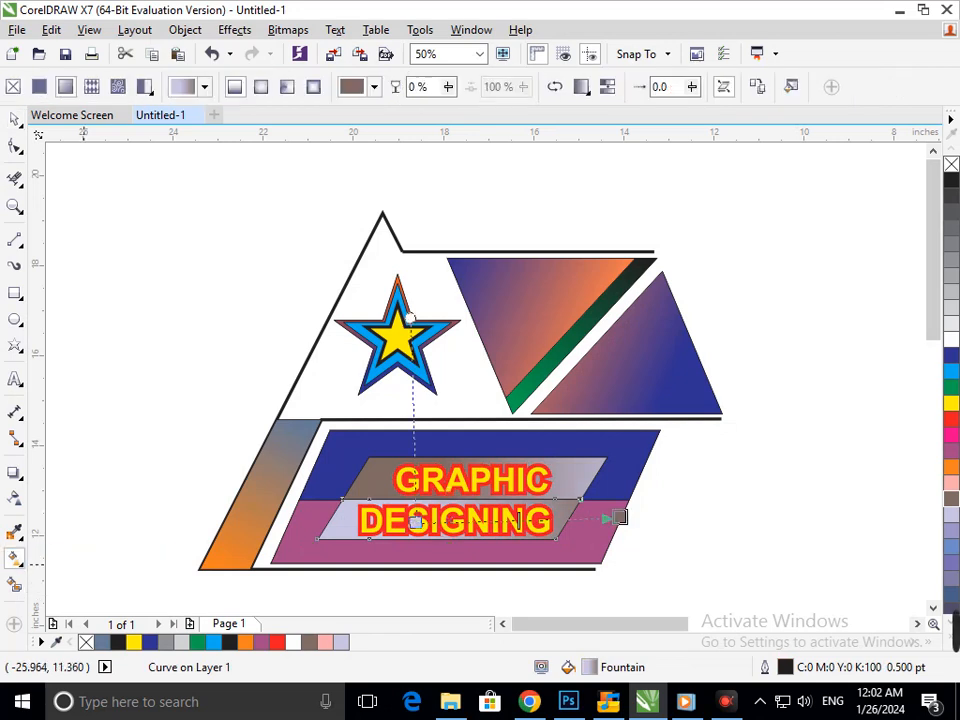
pyautogui.moveTo(419, 528); pyautogui.dragTo(325, 525)
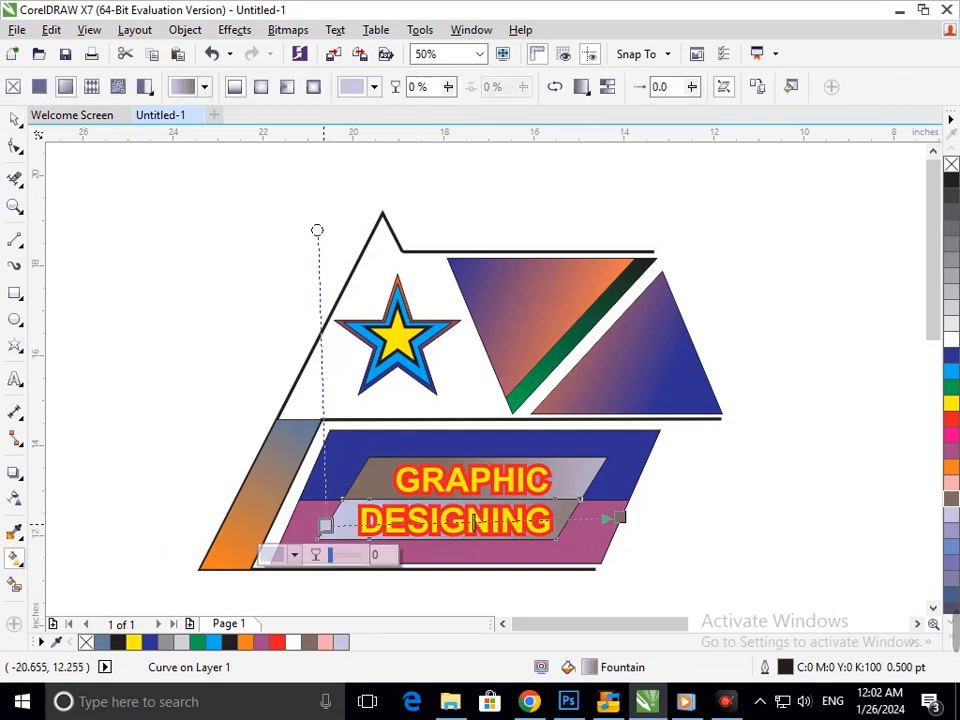
pyautogui.click(294, 555)
pyautogui.click(358, 405)
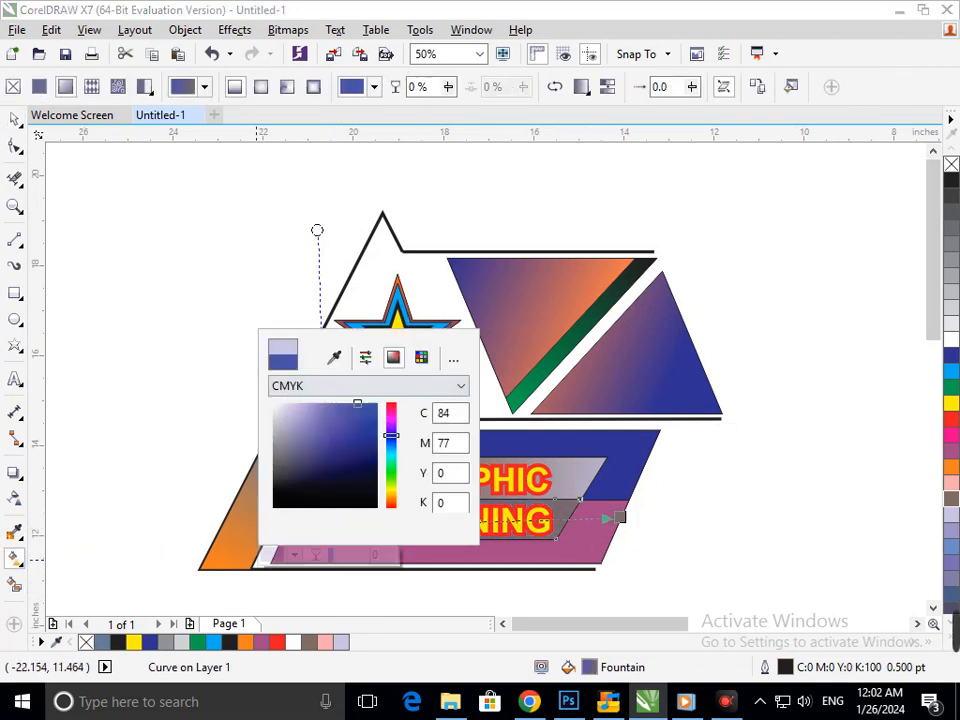
pyautogui.click(81, 504)
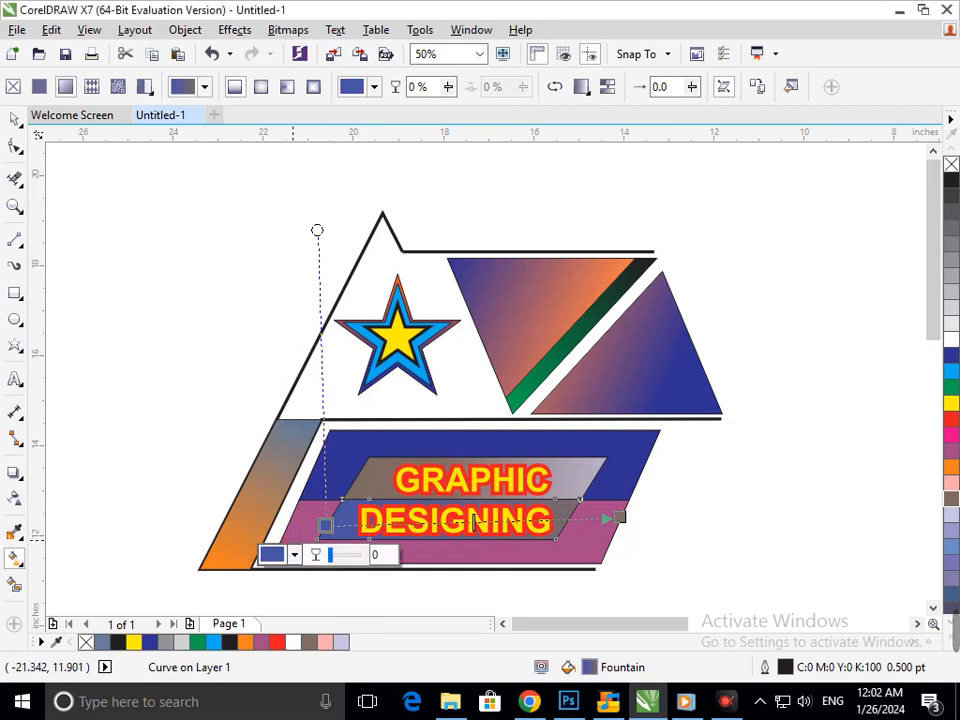
# - Try a deeper blue as the lower gradient's start colour and pull its end inside the parallelogram
pyautogui.click(294, 555)
pyautogui.click(376, 405)
pyautogui.click(248, 550)
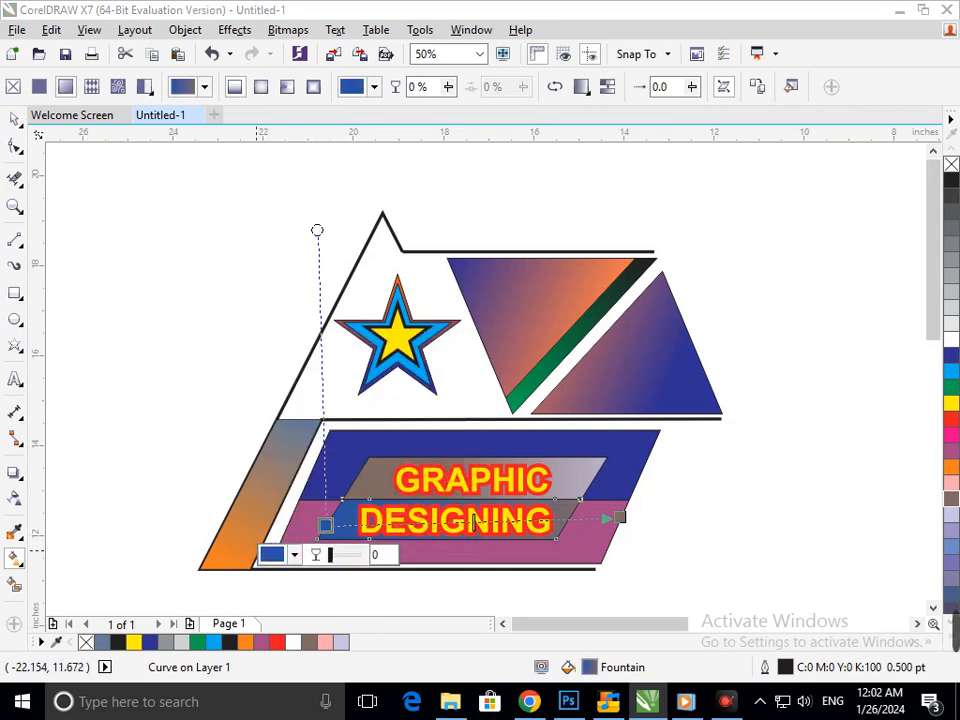
pyautogui.moveTo(620, 517); pyautogui.dragTo(555, 519)
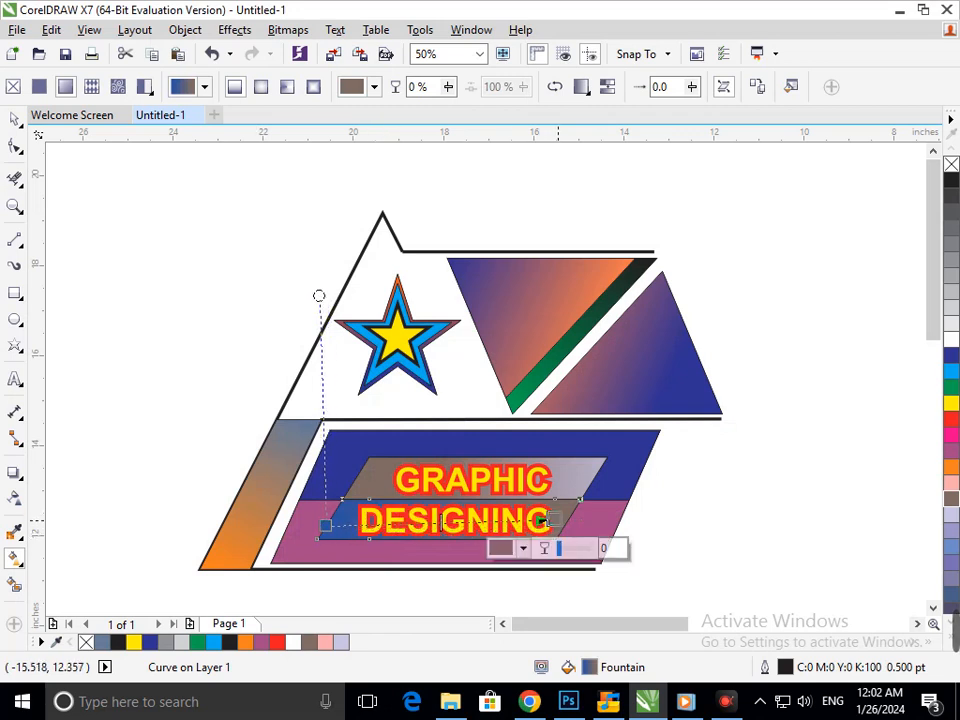
pyautogui.click(78, 367)
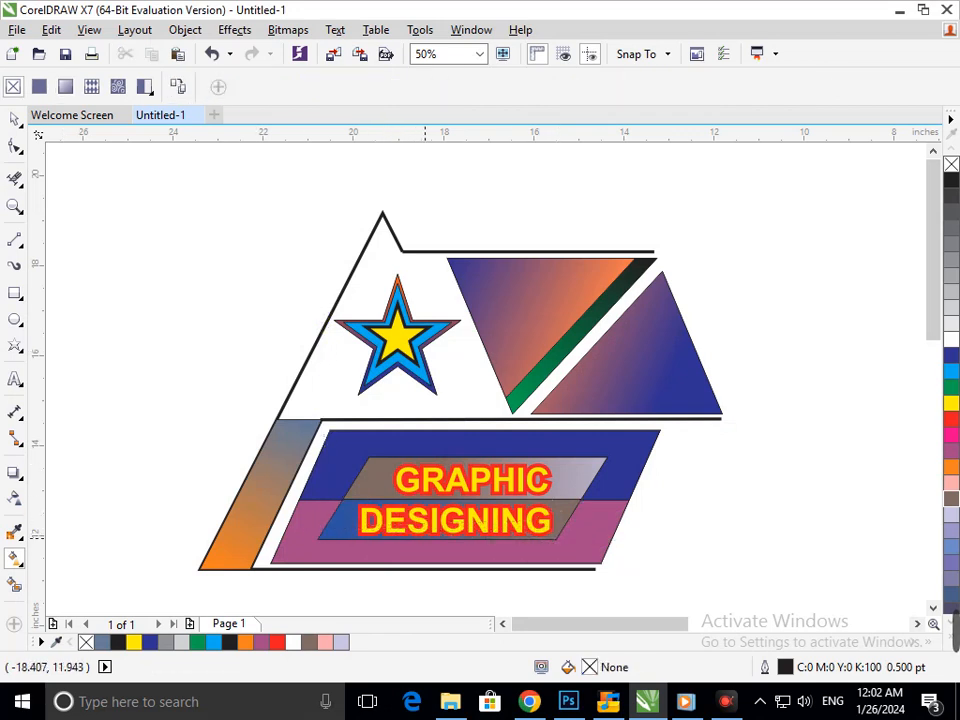
# - Stretch the upper inner parallelogram's gradient from beyond its left edge to its right edge and try blue as end colour
pyautogui.click(14, 118)
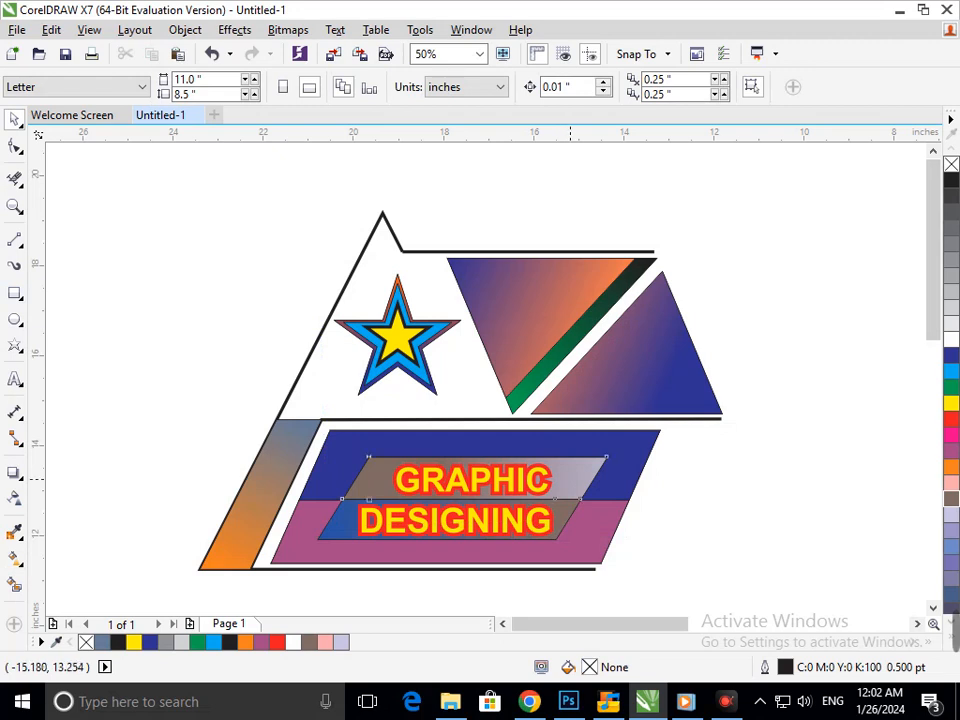
pyautogui.click(570, 479)
pyautogui.click(14, 558)
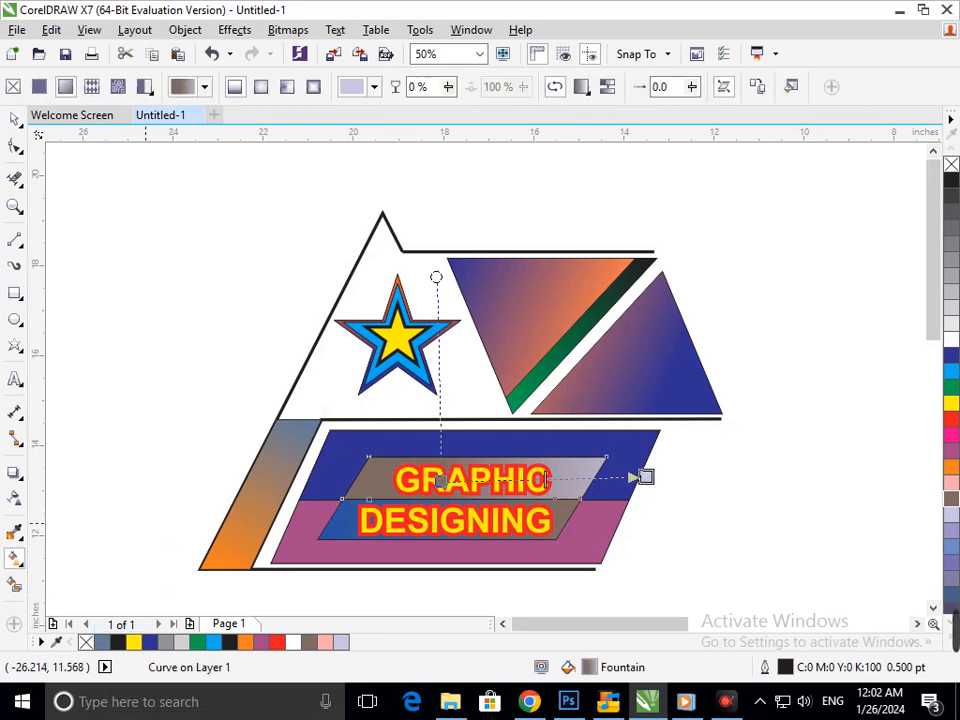
pyautogui.moveTo(650, 480); pyautogui.dragTo(595, 478)
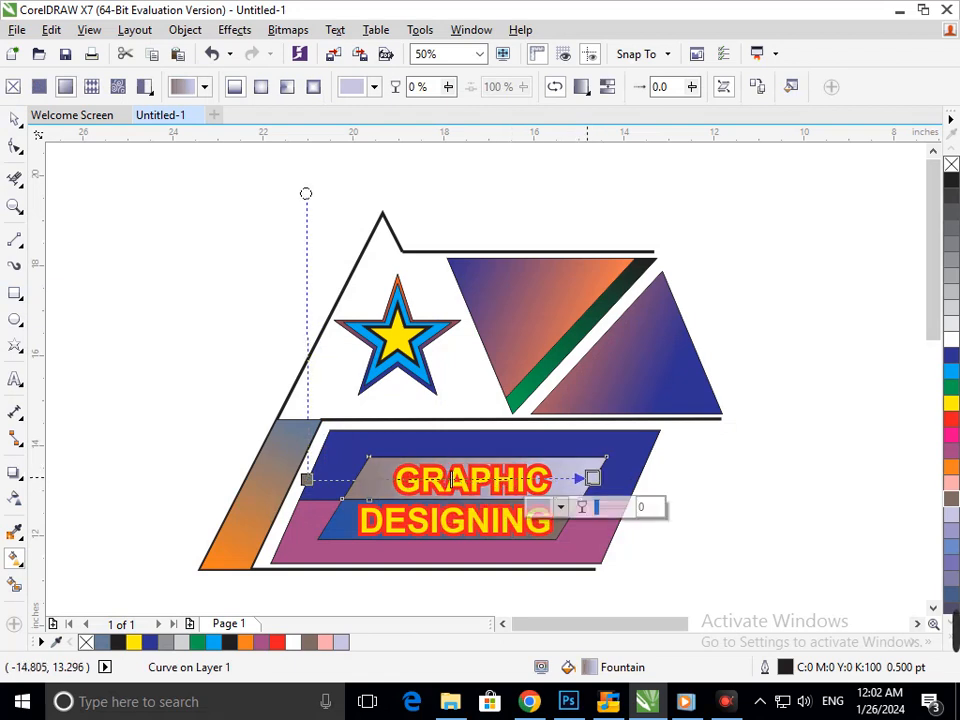
pyautogui.click(561, 507)
pyautogui.click(622, 358)
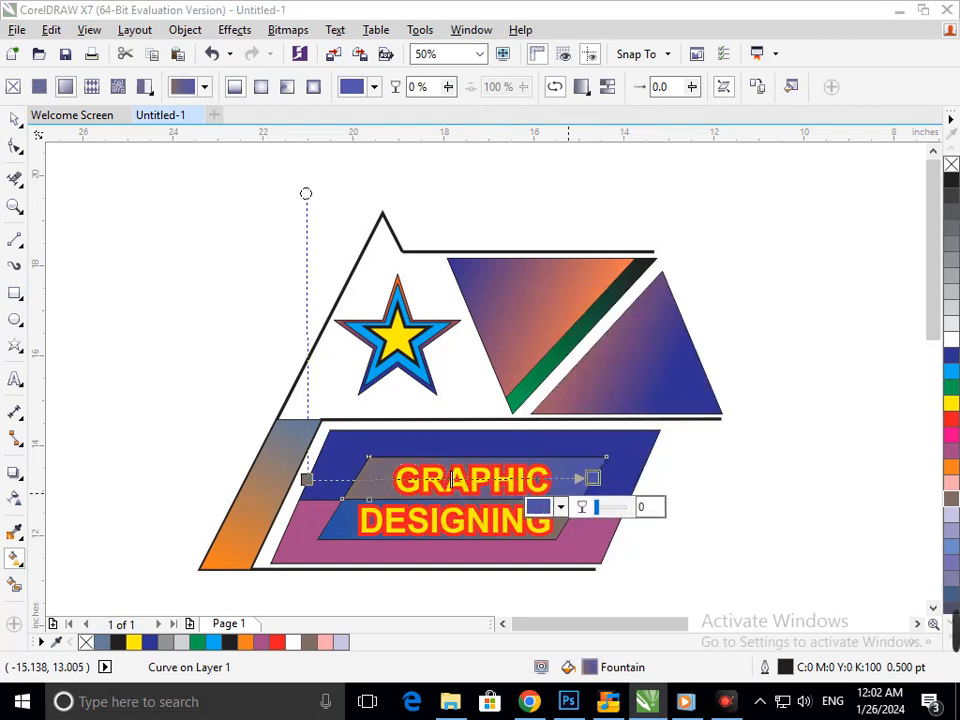
# - Set both the end and start colours of the upper inner parallelogram's gradient to black
pyautogui.click(561, 507)
pyautogui.click(620, 447)
pyautogui.click(537, 543)
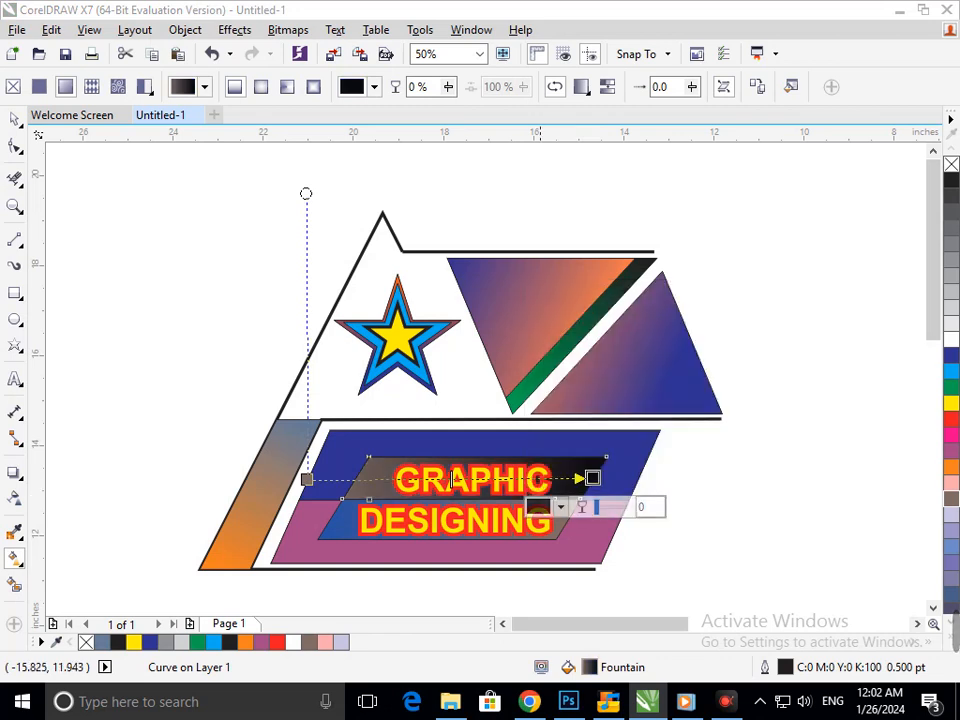
pyautogui.click(307, 479)
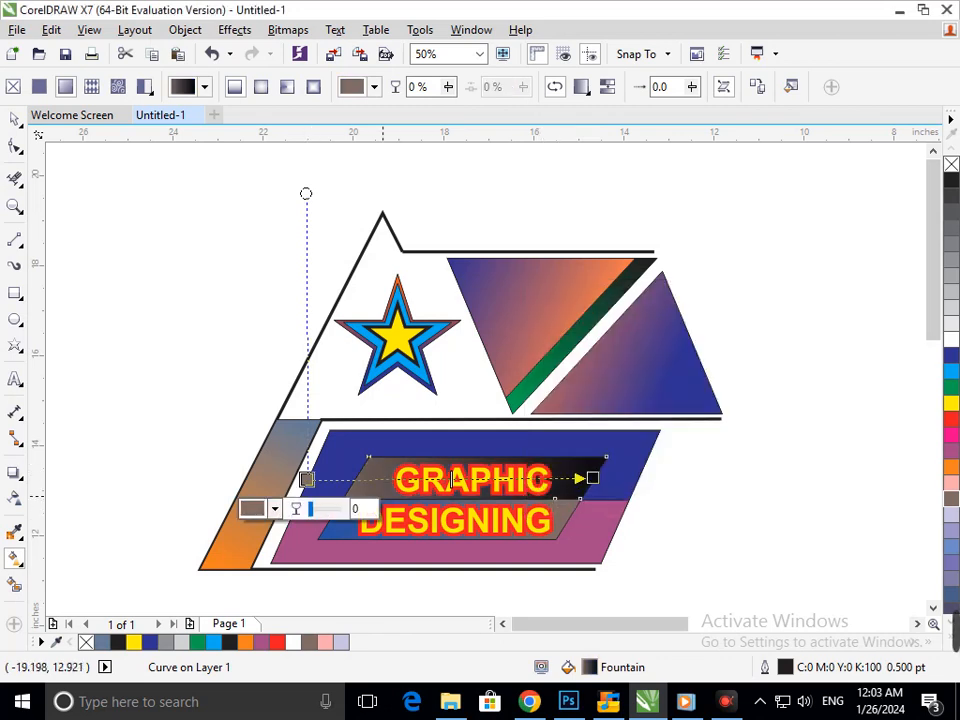
pyautogui.click(262, 508)
pyautogui.click(159, 458)
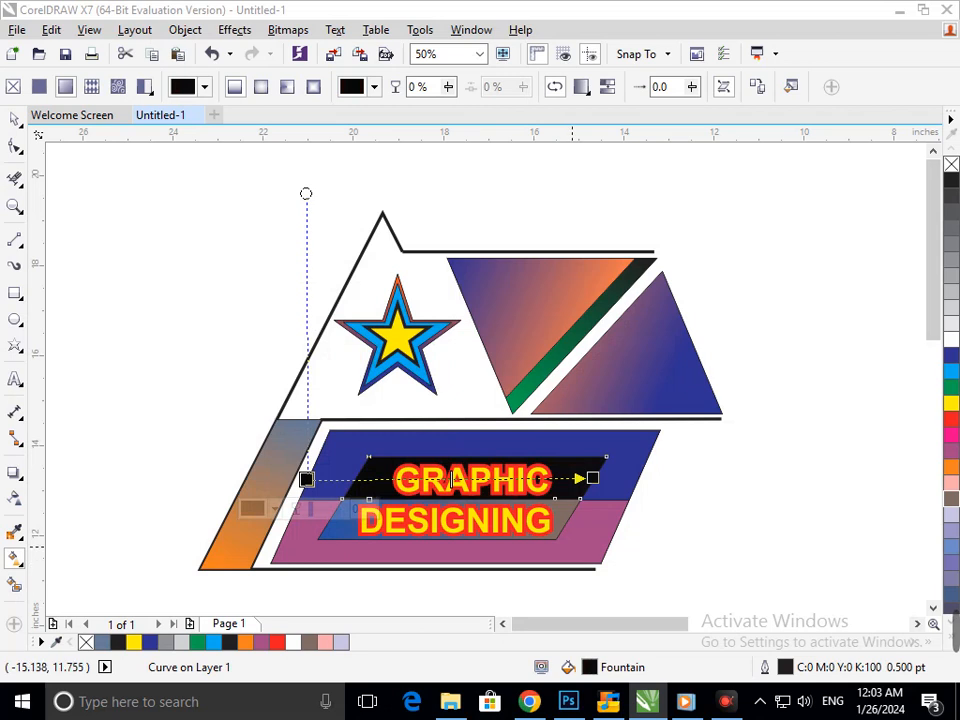
# - Set the lower inner parallelogram's gradient end colour to black and its start colour to black (C75 M68 Y65 K90)
pyautogui.click(548, 522)
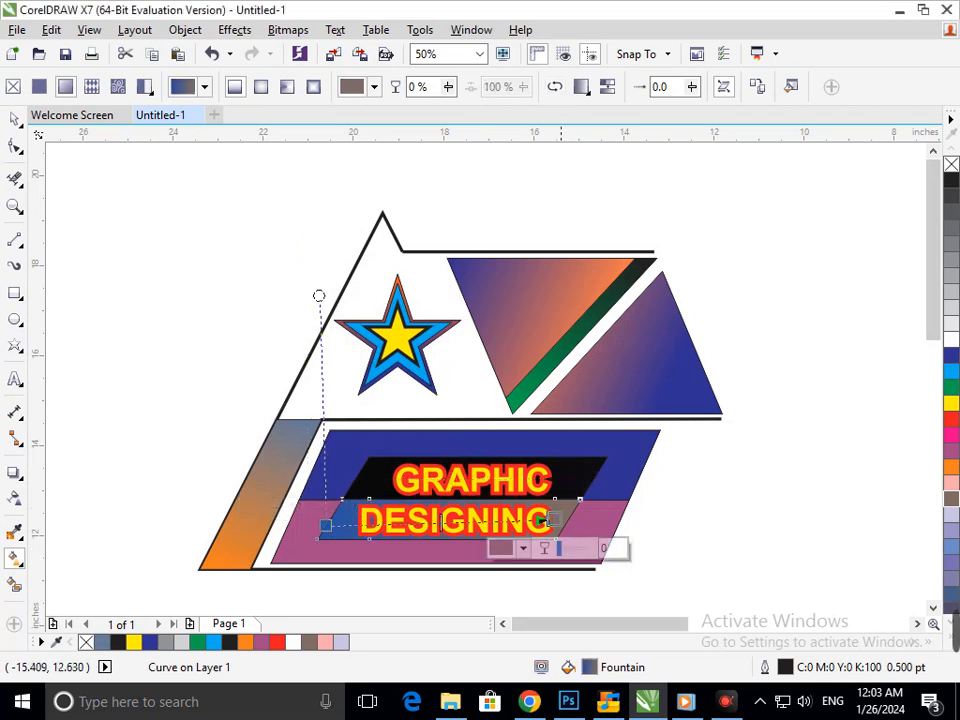
pyautogui.click(523, 548)
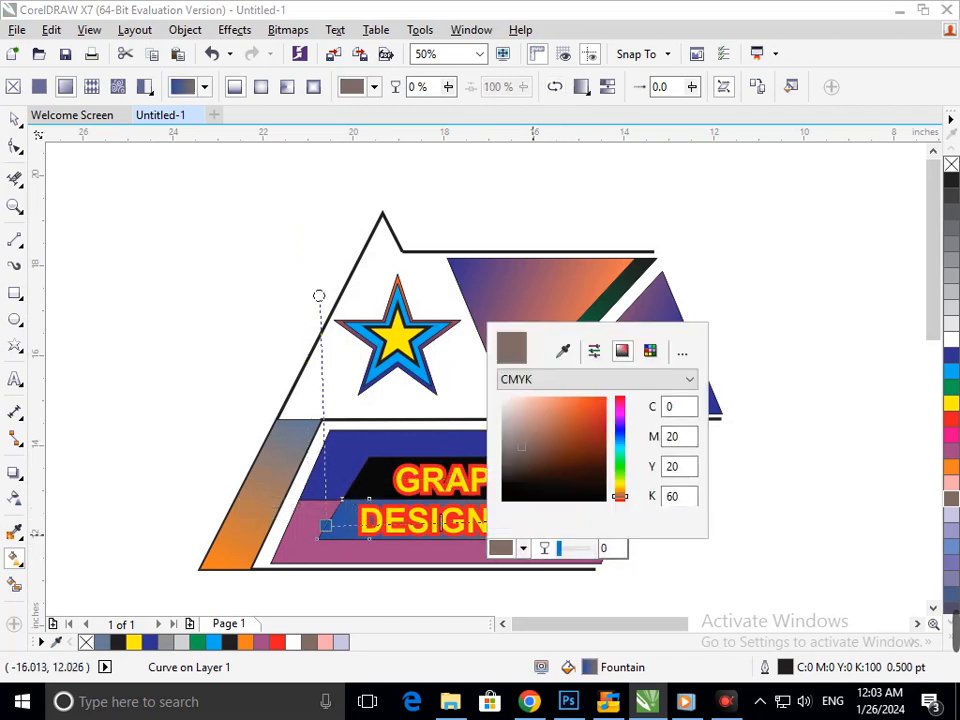
pyautogui.click(503, 494)
pyautogui.click(392, 600)
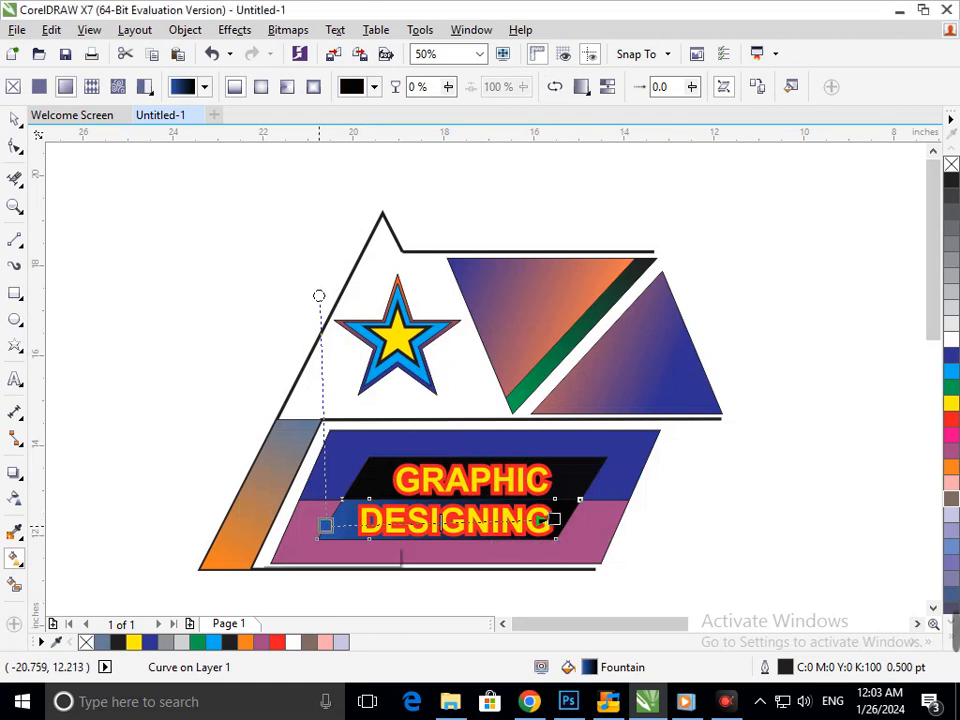
pyautogui.click(326, 525)
pyautogui.click(290, 553)
pyautogui.click(278, 496)
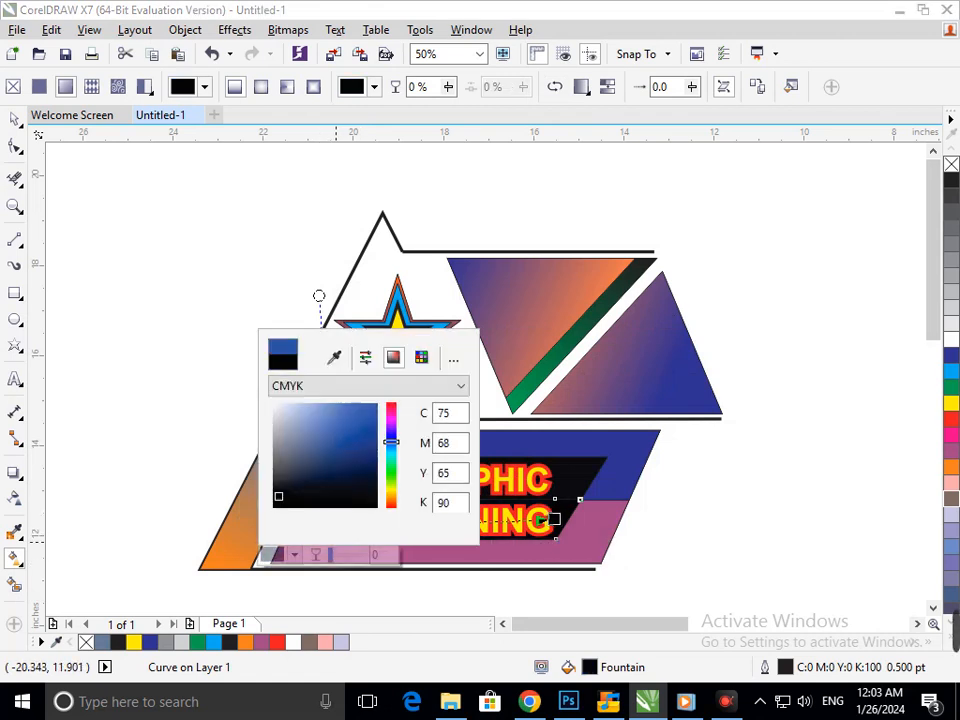
pyautogui.click(153, 494)
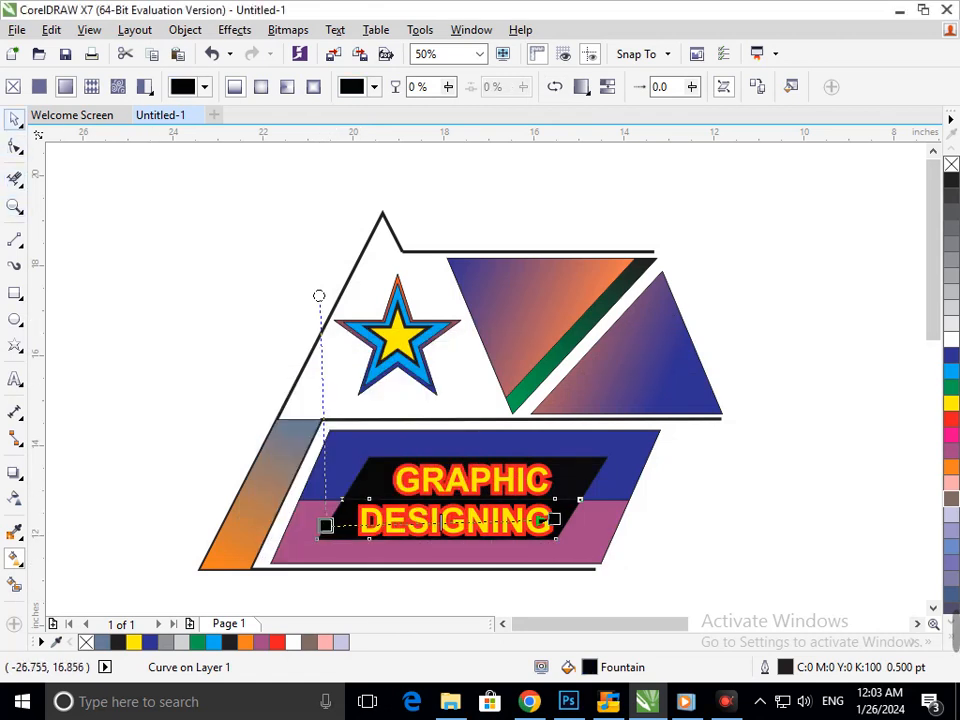
# - Select the DESIGNING text with its black parallelogram and nudge them about 0.1 inch down and 0.06 inch left
pyautogui.doubleClick(14, 119)
pyautogui.click(623, 583)
pyautogui.moveTo(671, 545); pyautogui.dragTo(265, 487)
pyautogui.press('Down')
pyautogui.press('Down')
pyautogui.press('Down')
pyautogui.press('Down')
pyautogui.press('Down')
pyautogui.press('Down')
pyautogui.press('Down')
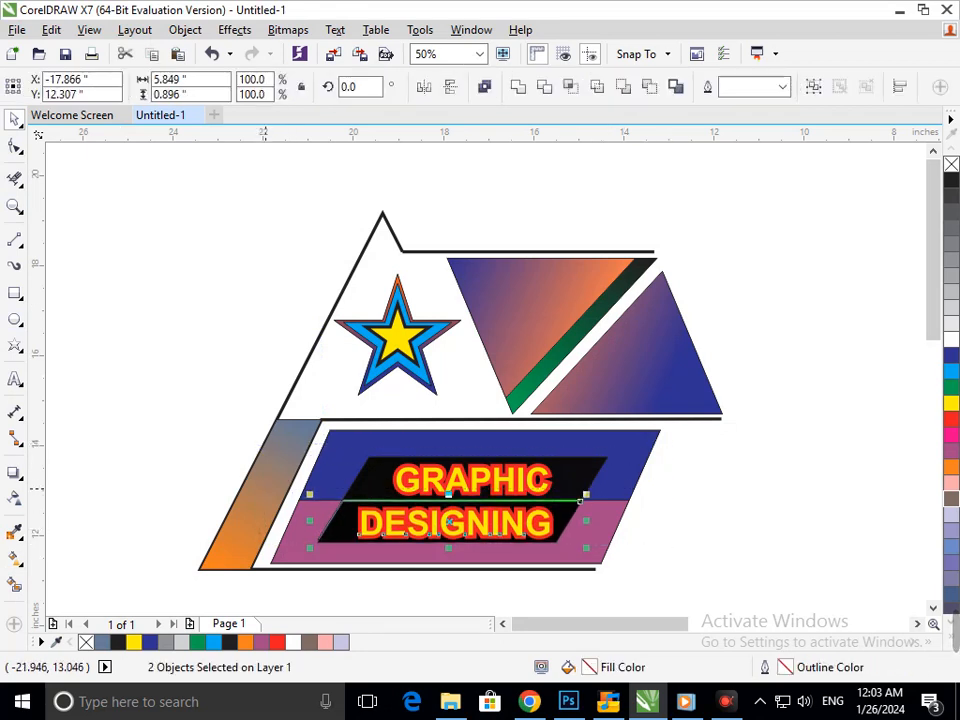
pyautogui.press('Down')
pyautogui.press('Down')
pyautogui.press('Down')
pyautogui.press('Left')
pyautogui.press('Left')
pyautogui.press('Left')
pyautogui.press('Left')
pyautogui.press('Left')
pyautogui.press('Left')
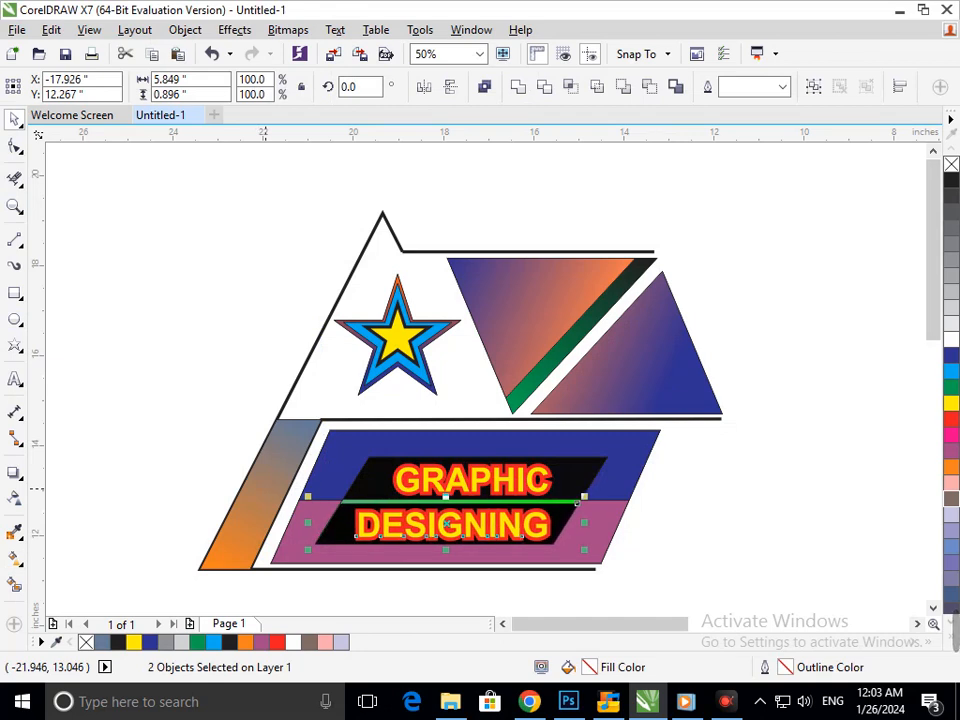
# - Try moving the lower black parallelogram aside from the green shape beneath it, and undo the move
pyautogui.click(688, 497)
pyautogui.click(575, 500)
pyautogui.moveTo(575, 498); pyautogui.dragTo(661, 542)
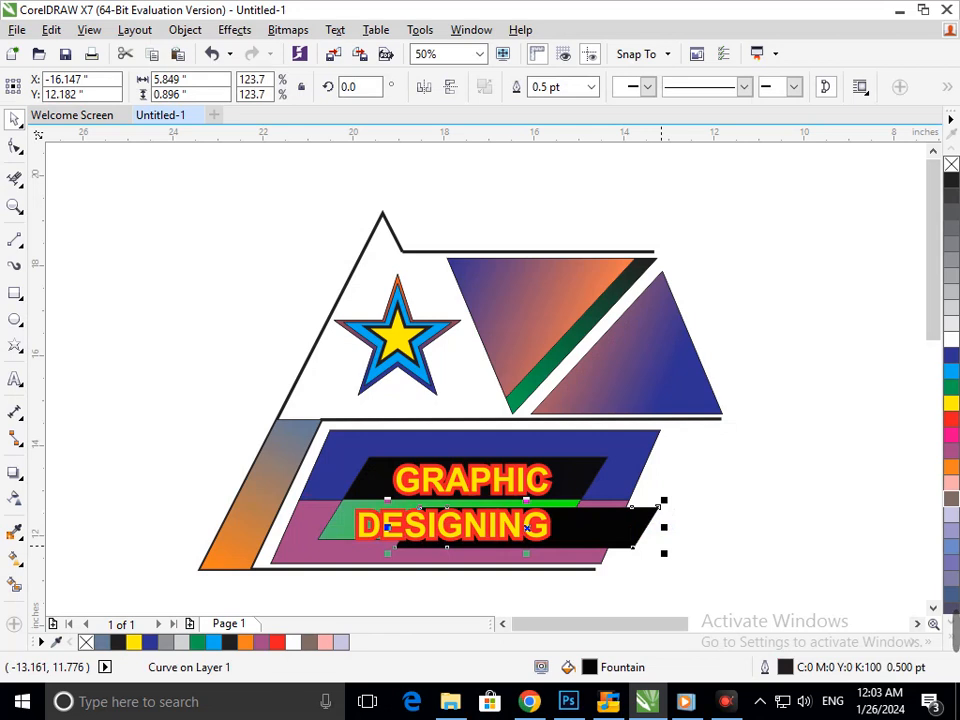
pyautogui.hotkey('ctrl', 'z')
# - Delete the green parallelogram lying behind the lower black one
pyautogui.click(667, 497)
pyautogui.scroll(5, 570, 502)
pyautogui.moveTo(703, 471); pyautogui.dragTo(855, 476)
pyautogui.press('Delete')
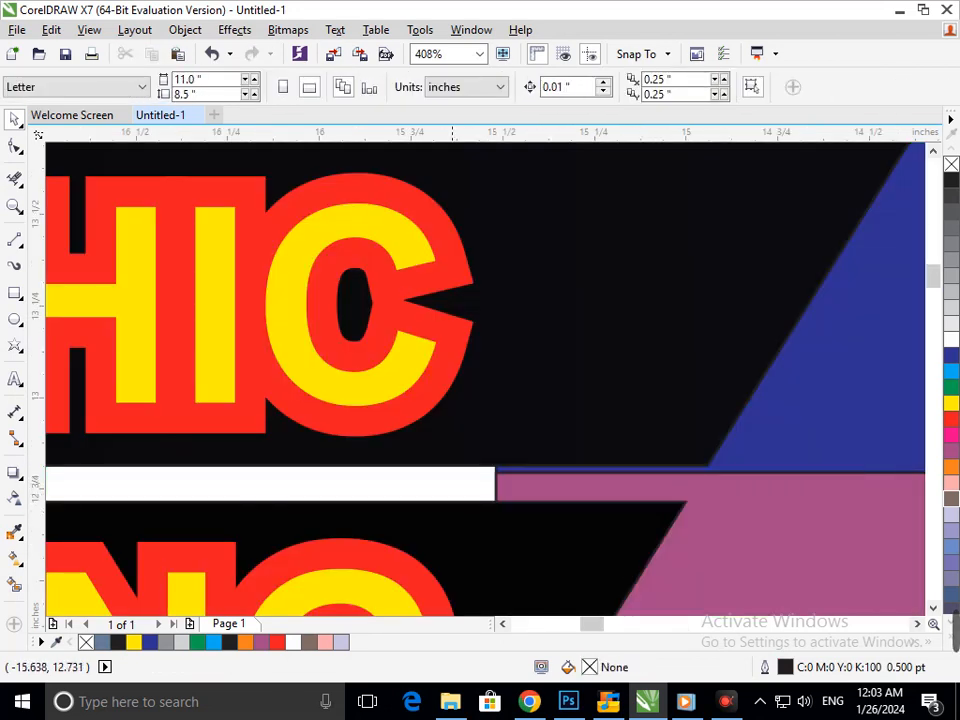
pyautogui.click(476, 488)
# - Select the panel's purple lower half with its black parallelogram and DESIGNING text, and nudge them 0.13 inch down and 0.05 inch left
pyautogui.scroll(-5, 476, 488)
pyautogui.press('Escape')
pyautogui.press('F3')
pyautogui.press('F2')
pyautogui.moveTo(122, 209); pyautogui.dragTo(622, 526)
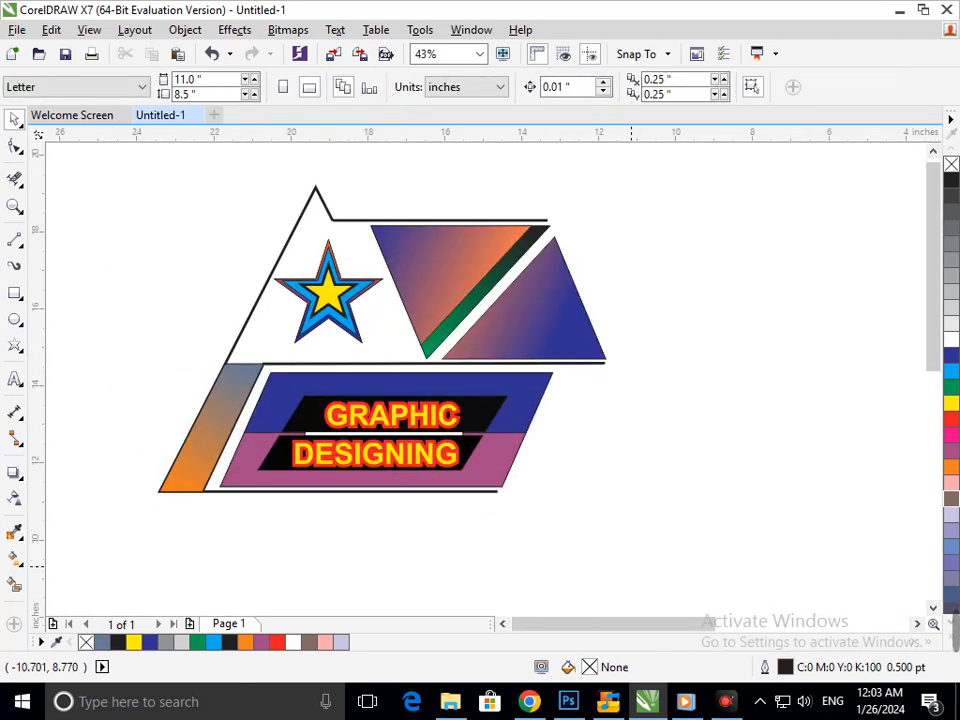
pyautogui.moveTo(579, 499); pyautogui.dragTo(212, 432)
pyautogui.press('Down')
pyautogui.press('Down')
pyautogui.press('Down')
pyautogui.press('Down')
pyautogui.press('Down')
pyautogui.press('Down')
pyautogui.press('Down')
pyautogui.press('Down')
pyautogui.press('Down')
pyautogui.press('Down')
pyautogui.press('Down')
pyautogui.press('Down')
pyautogui.press('Down')
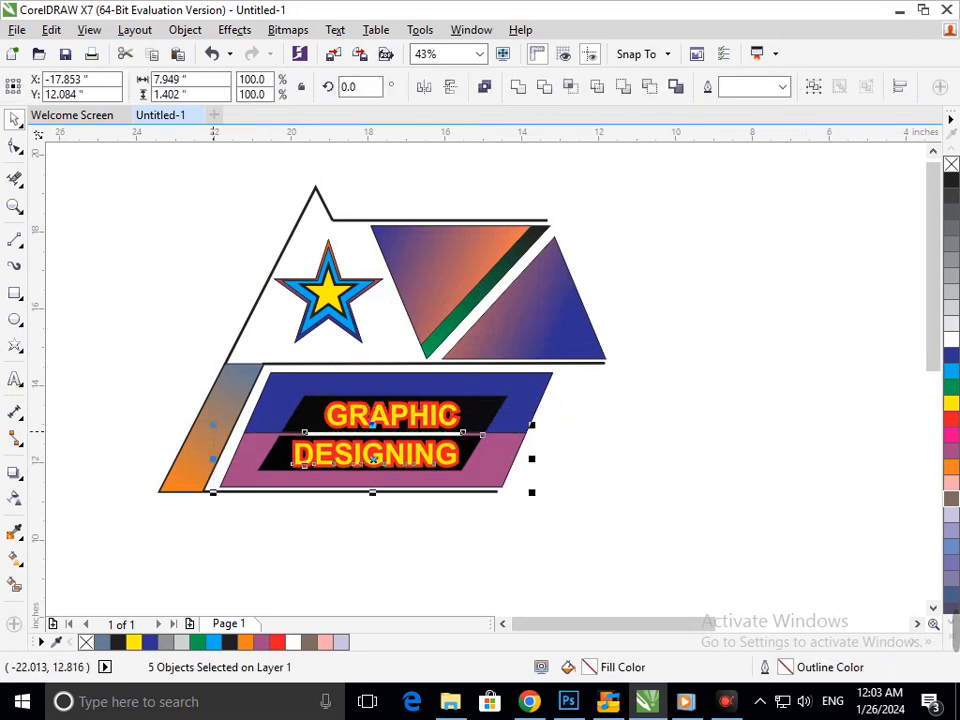
pyautogui.press('Left')
pyautogui.press('Left')
pyautogui.press('Left')
pyautogui.press('Left')
pyautogui.press('Left')
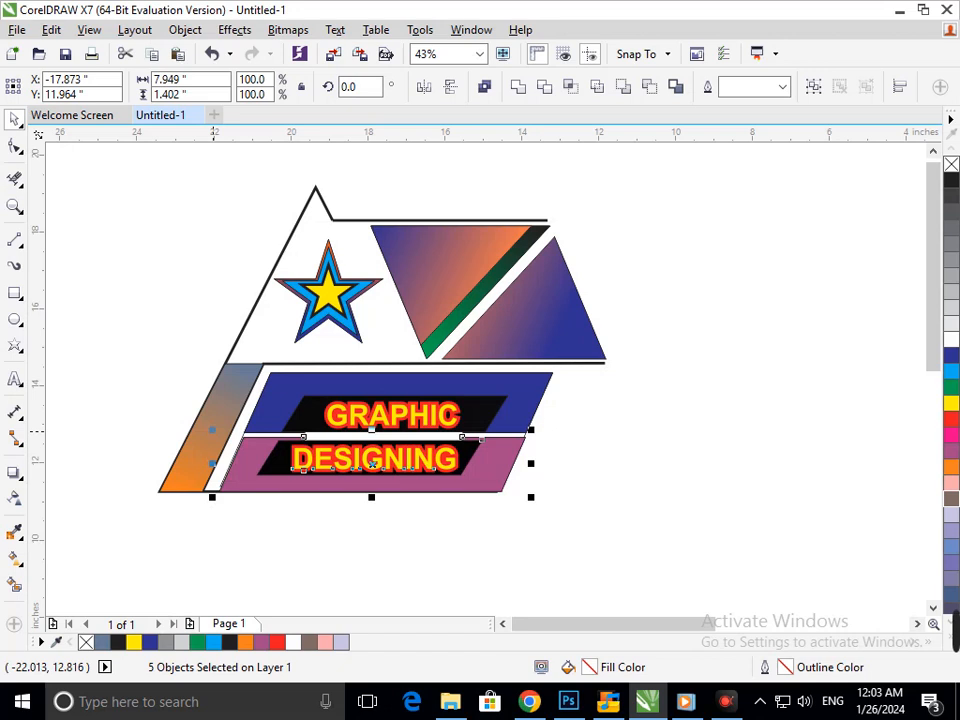
# - Nudge the selected lower half of the panel back up by 0.11 inch and deselect it
pyautogui.press('Up')
pyautogui.press('Up')
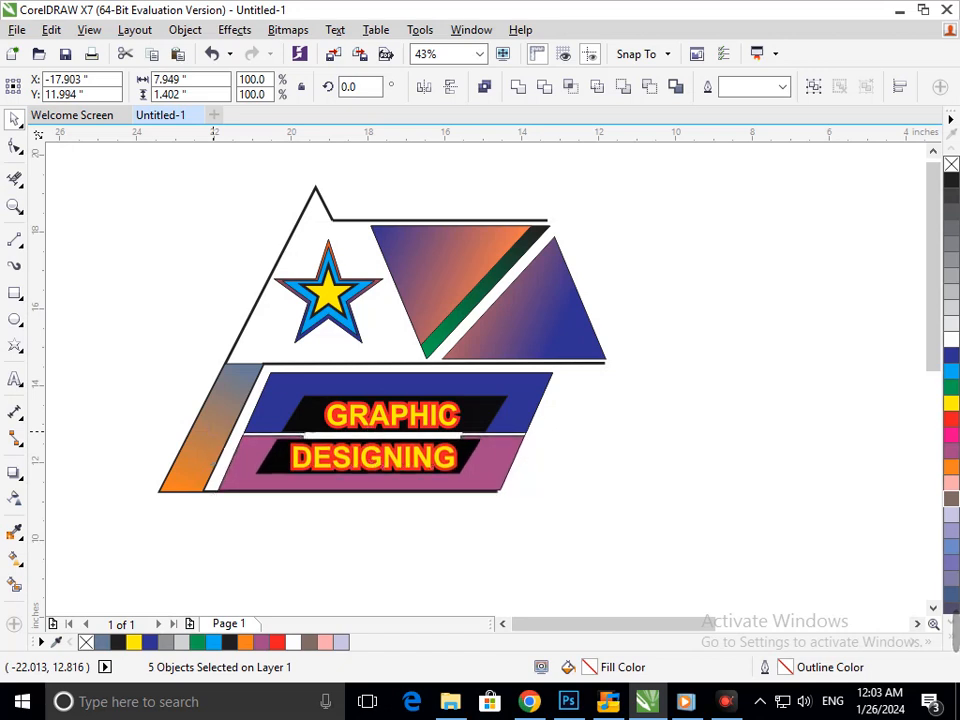
pyautogui.press('Up')
pyautogui.press('Up')
pyautogui.press('Up')
pyautogui.press('Up')
pyautogui.press('Up')
pyautogui.press('Up')
pyautogui.press('Up')
pyautogui.press('Up')
pyautogui.press('Up')
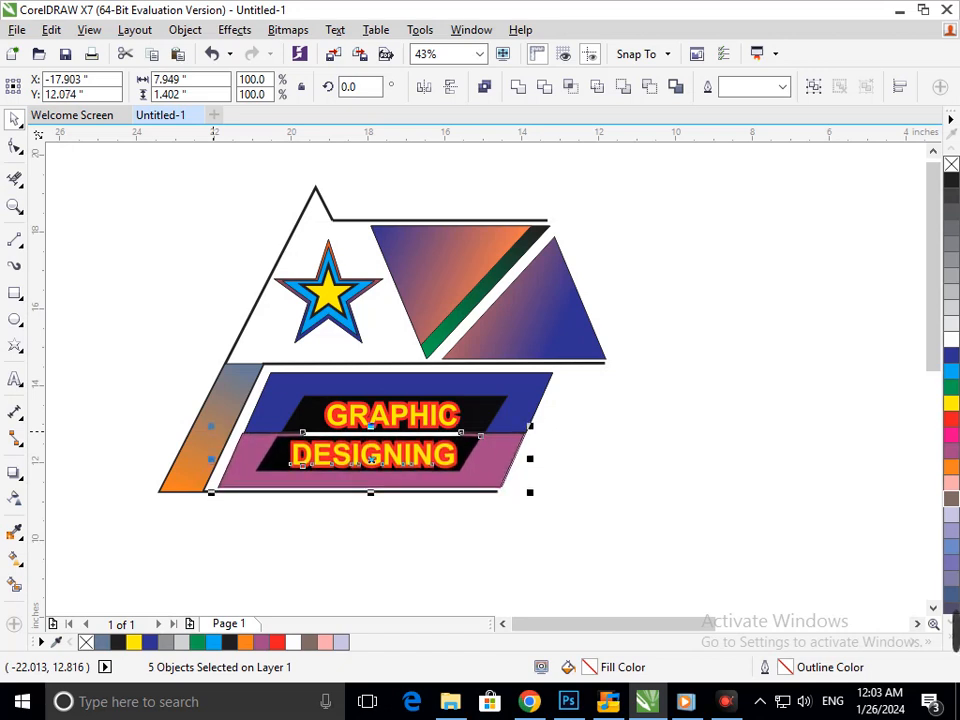
pyautogui.click(554, 535)
pyautogui.scroll(2, 362, 453)
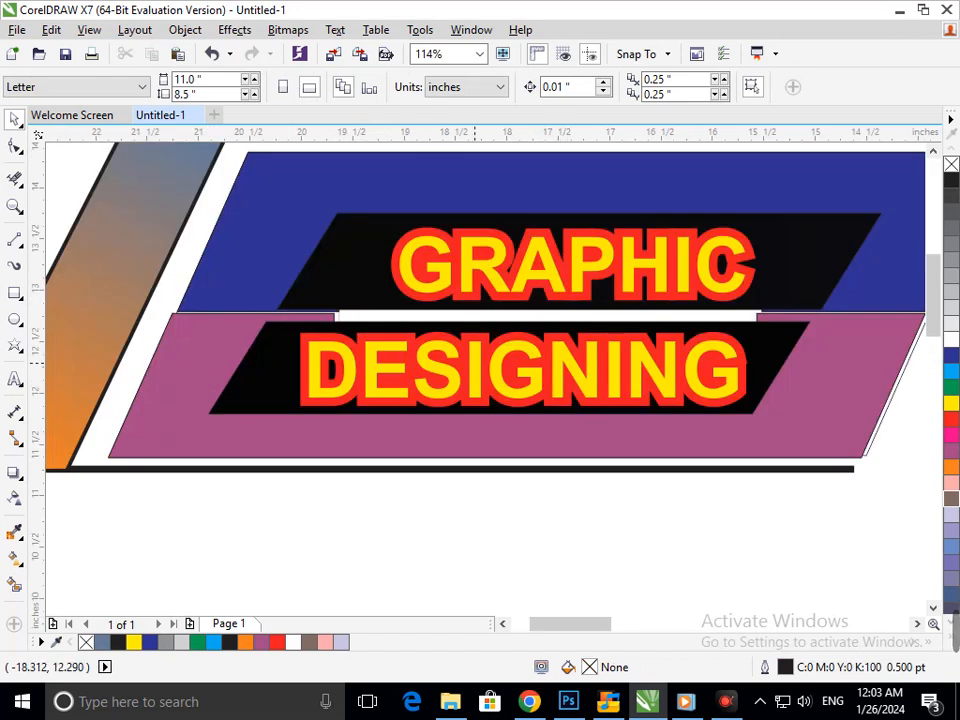
# - Select the panel's purple lower half with its black parallelogram and DESIGNING text, nudge it slightly to the right and deselect it
pyautogui.scroll(-2, 290, 500)
pyautogui.moveTo(90, 332); pyautogui.dragTo(559, 542)
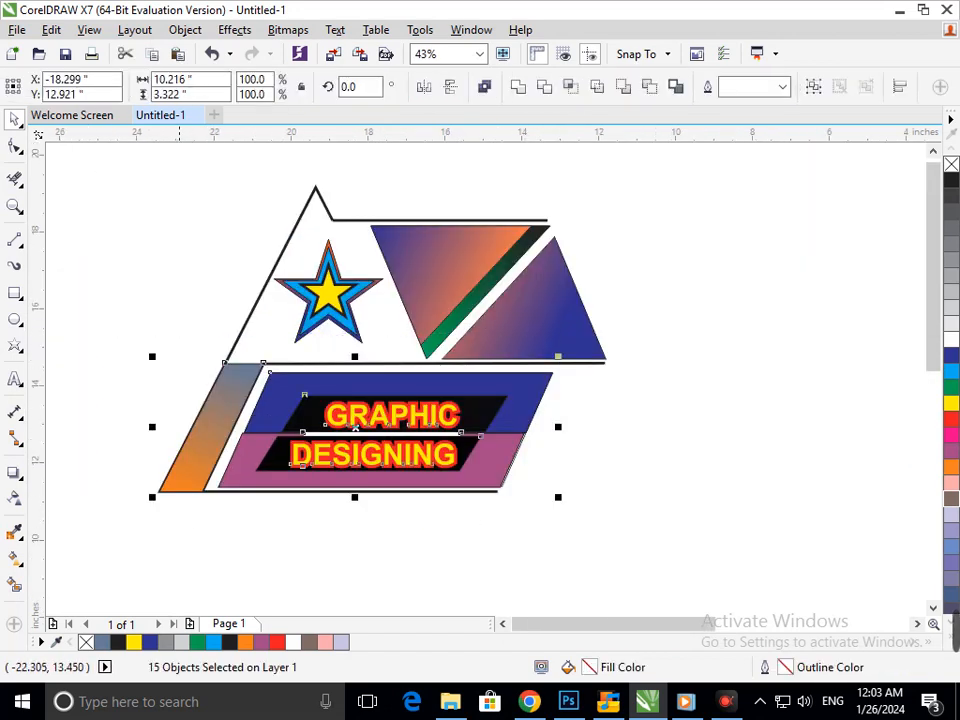
pyautogui.scroll(1, 478, 479)
pyautogui.moveTo(626, 422)
pyautogui.mouseDown()
pyautogui.moveTo(611, 397)
pyautogui.moveTo(76, 298)
pyautogui.mouseUp()
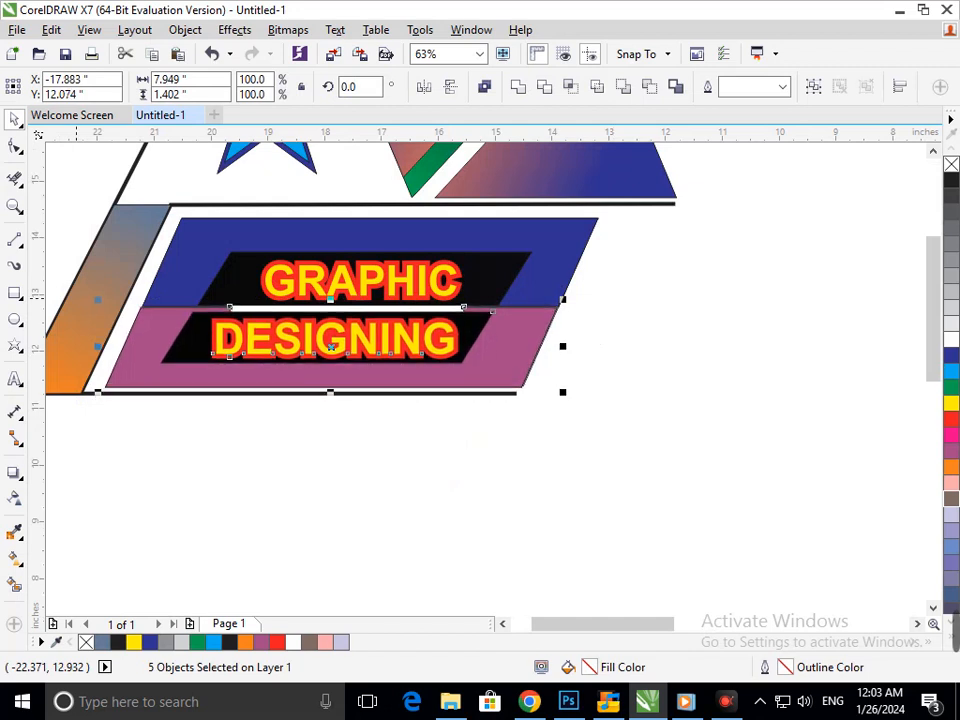
pyautogui.click(704, 417)
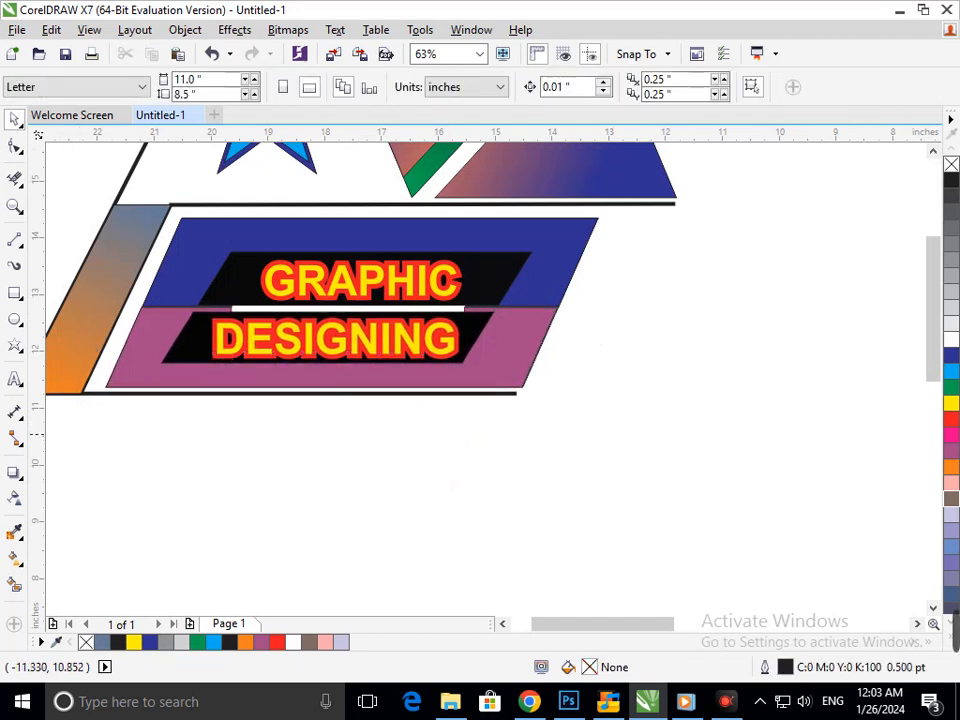
# - Try filling the white gap between the two black parallelograms with Smart Fill, and undo the fill
pyautogui.click(14, 585)
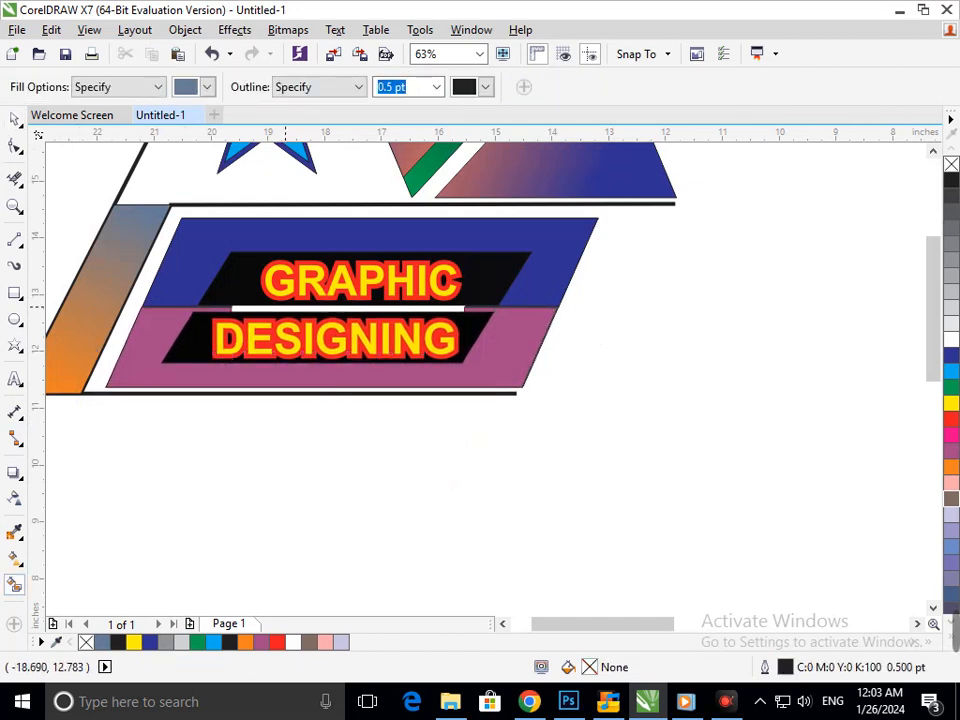
pyautogui.click(286, 303)
pyautogui.hotkey('ctrl', 'z')
pyautogui.hotkey('ctrl', 'y')
pyautogui.hotkey('ctrl', 'z')
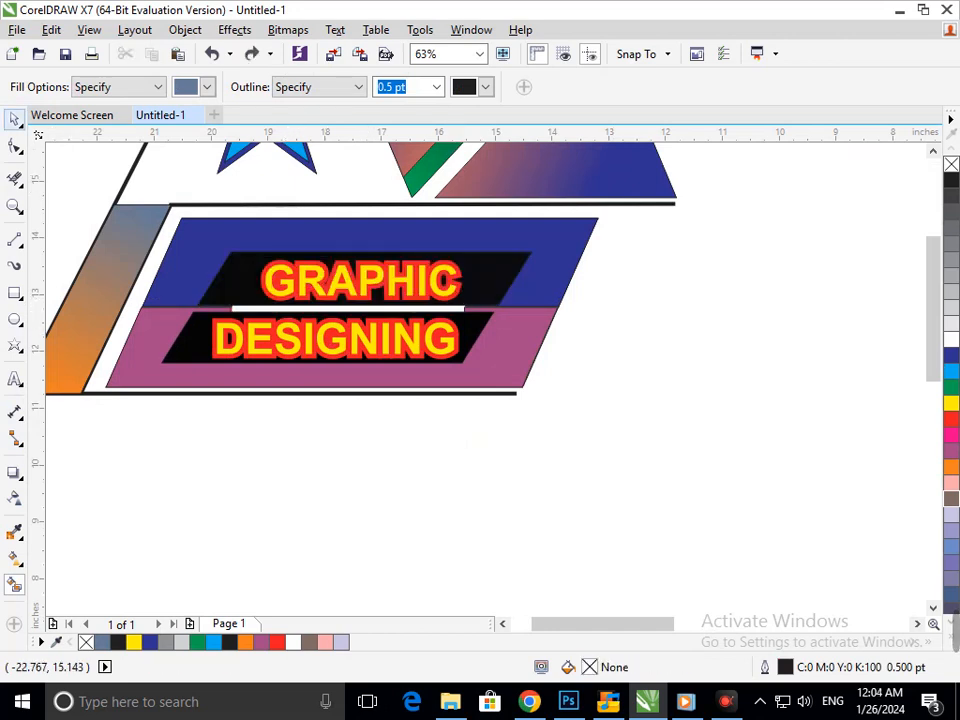
pyautogui.click(14, 119)
# - Replace the gradient fills of the two large triangles with solid colors, green for the lower one and dark blue for the upper one
pyautogui.scroll(-1, 433, 372)
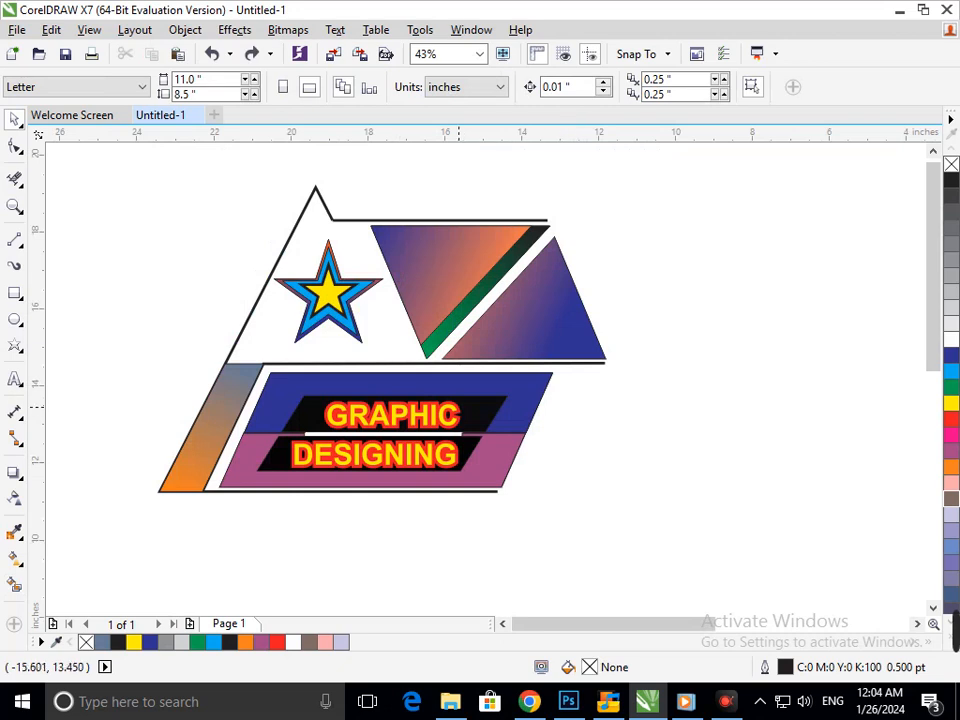
pyautogui.scroll(-1, 500, 440)
pyautogui.moveTo(127, 203); pyautogui.dragTo(435, 475)
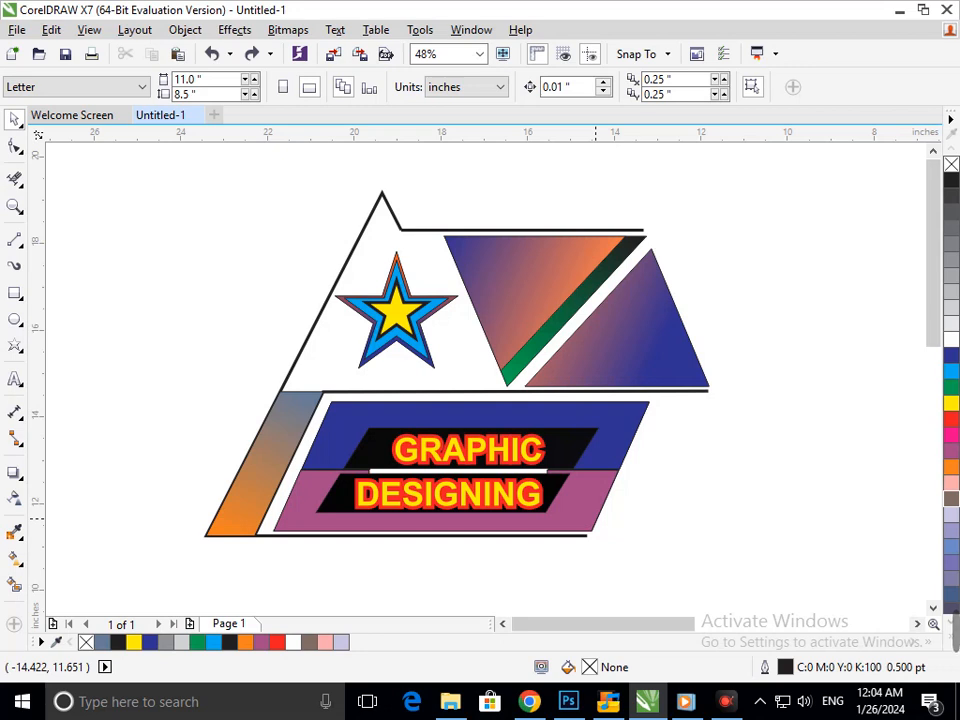
pyautogui.click(626, 325)
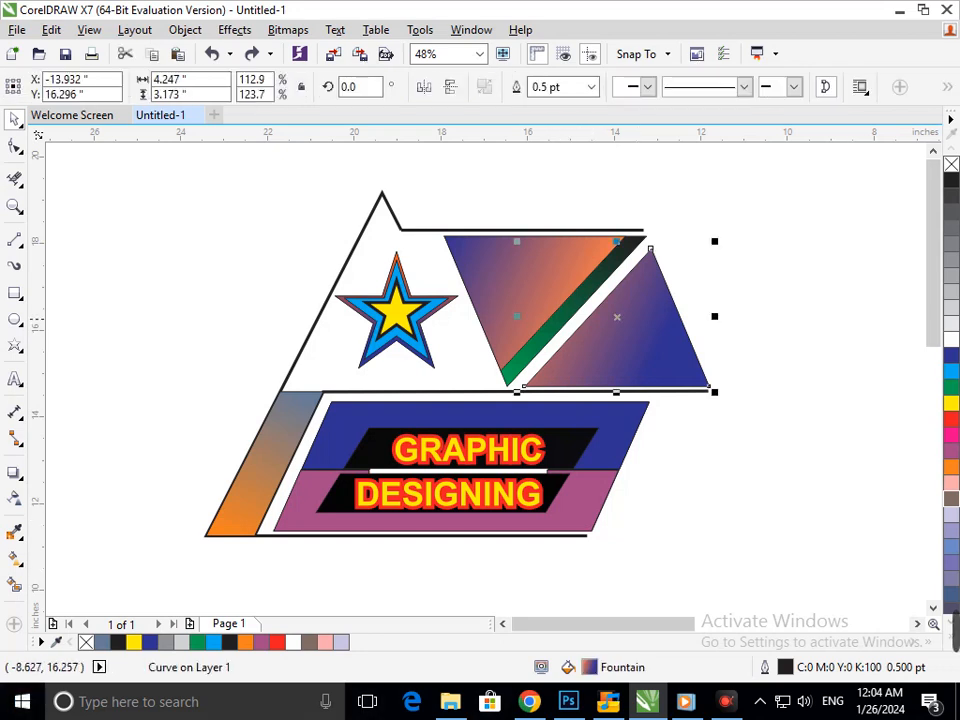
pyautogui.click(951, 387)
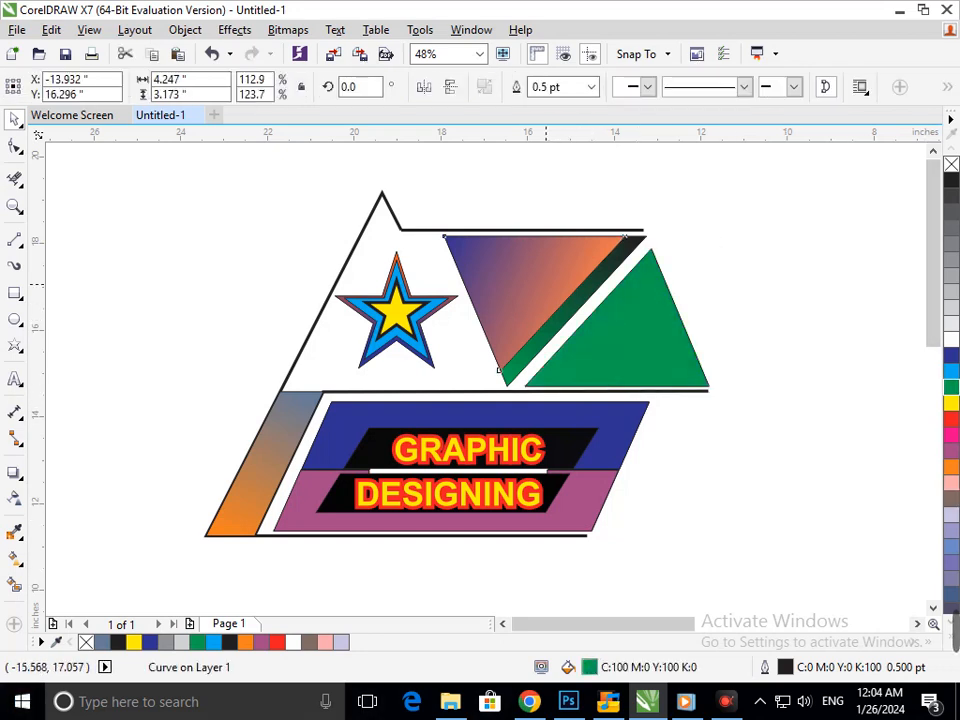
pyautogui.click(546, 283)
pyautogui.click(951, 354)
pyautogui.press('Escape')
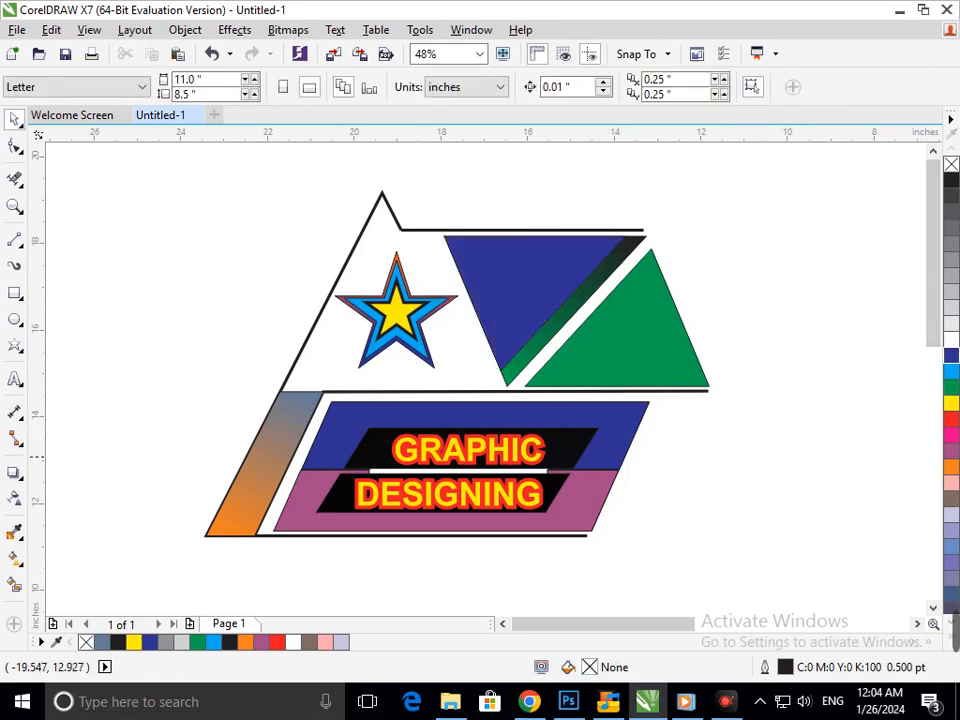
# - Fill the slanted bar beside the text panel with solid purple, replacing its blue-orange gradient
pyautogui.click(259, 453)
pyautogui.scroll(-5, 897, 507)
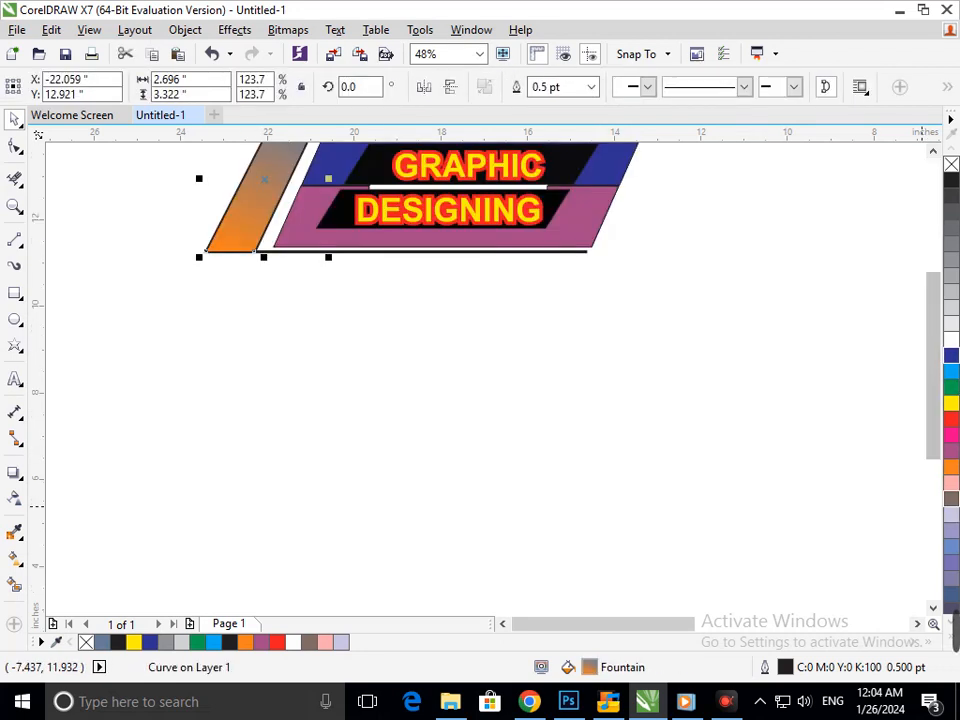
pyautogui.click(951, 451)
pyautogui.press('Escape')
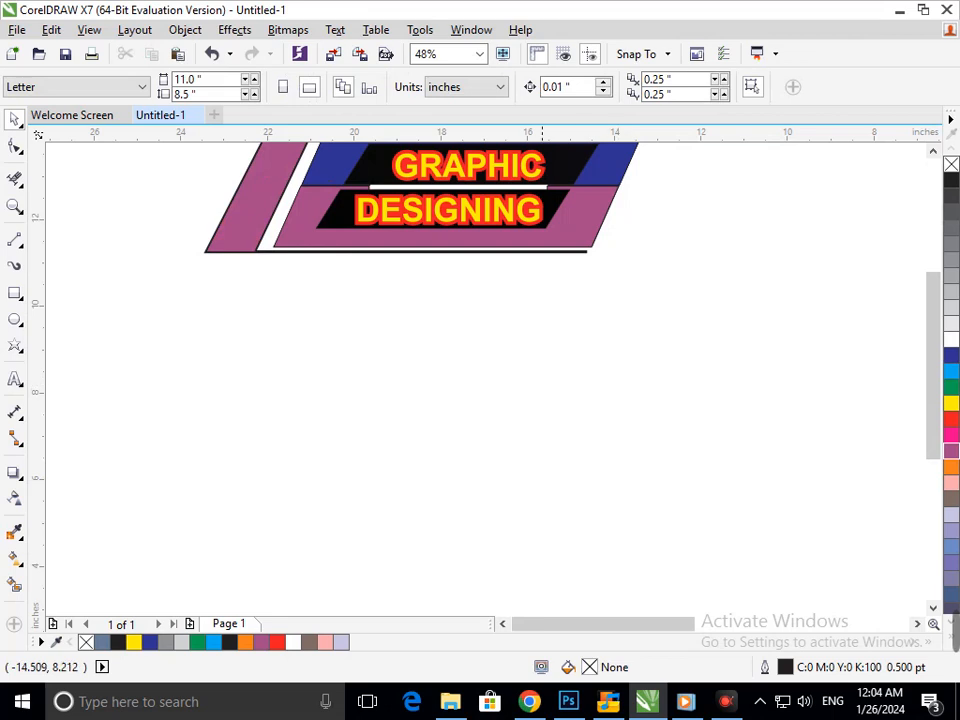
# - Select the whole logo, scale it up slightly about its center and deselect it
pyautogui.scroll(-2, 532, 325)
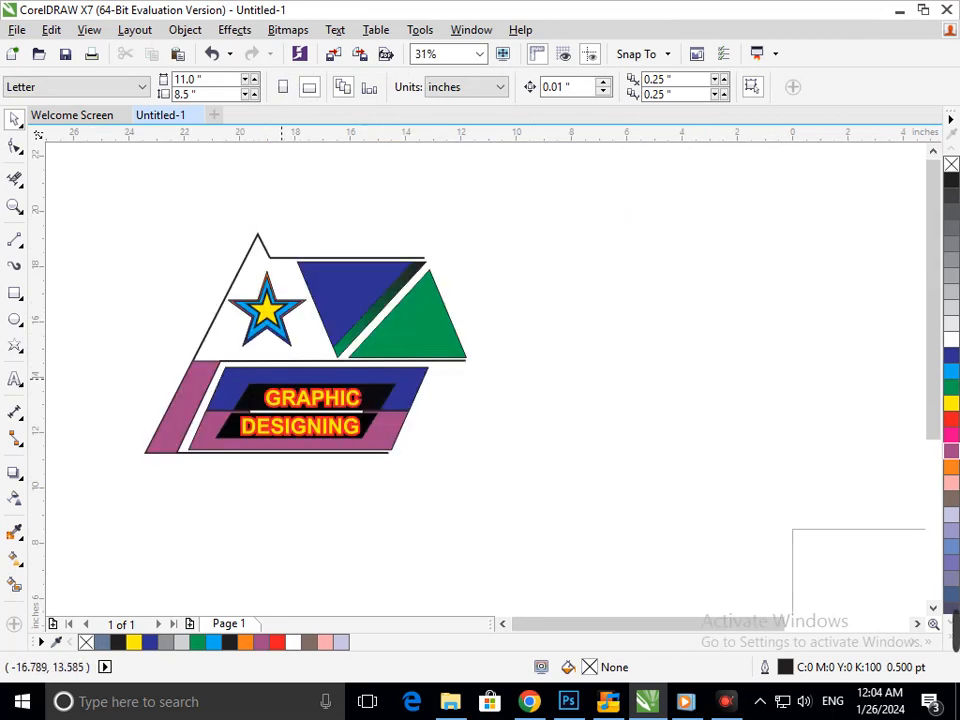
pyautogui.scroll(-3, 399, 415)
pyautogui.scroll(4, 146, 215)
pyautogui.moveTo(311, 182); pyautogui.dragTo(684, 556)
pyautogui.press('Escape')
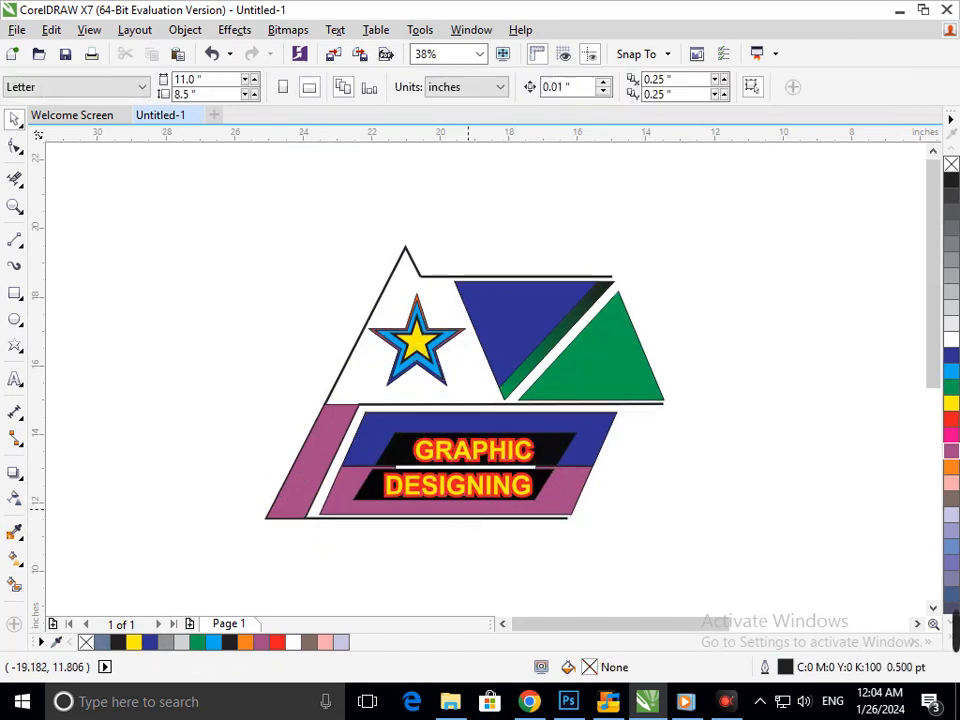
pyautogui.moveTo(193, 156); pyautogui.dragTo(700, 560)
pyautogui.moveTo(670, 523); pyautogui.dragTo(701, 540)
pyautogui.click(49, 607)
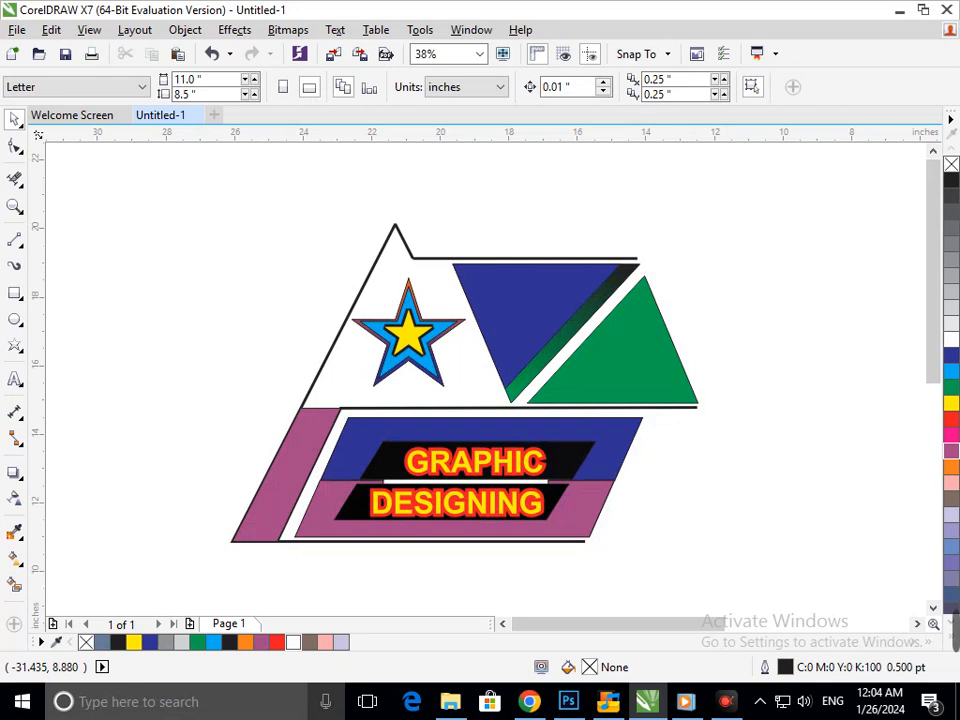
# - Try reshaping the inner yellow star by moving the nodes at its points, undo the changes and deselect the star
pyautogui.moveTo(414, 342)
pyautogui.mouseDown()
pyautogui.moveTo(352, 359)
pyautogui.moveTo(408, 333)
pyautogui.mouseUp()
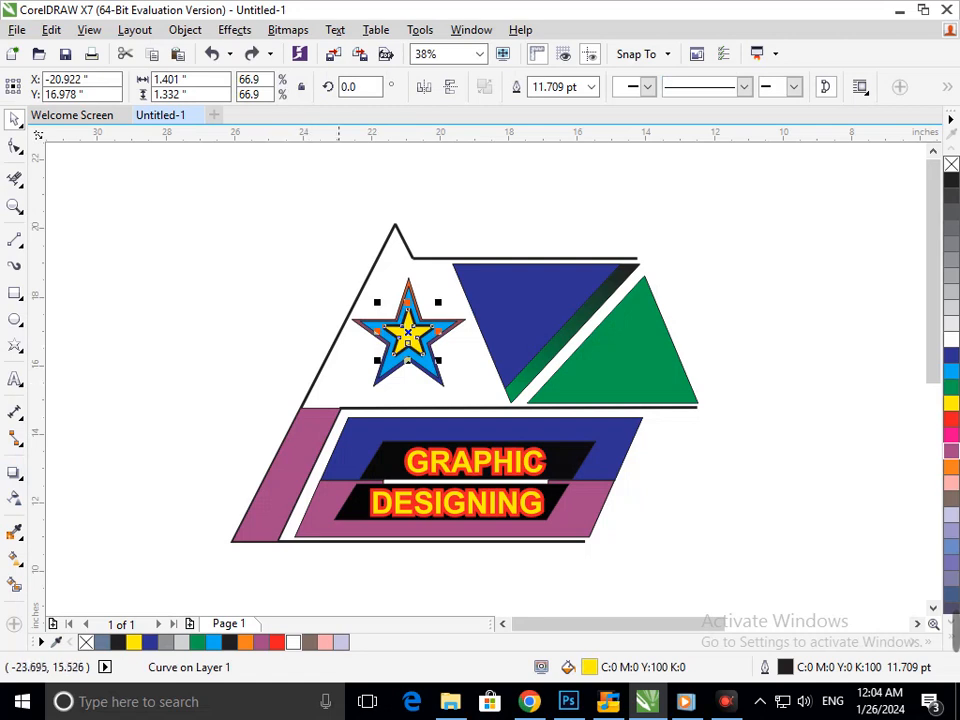
pyautogui.press('F10')
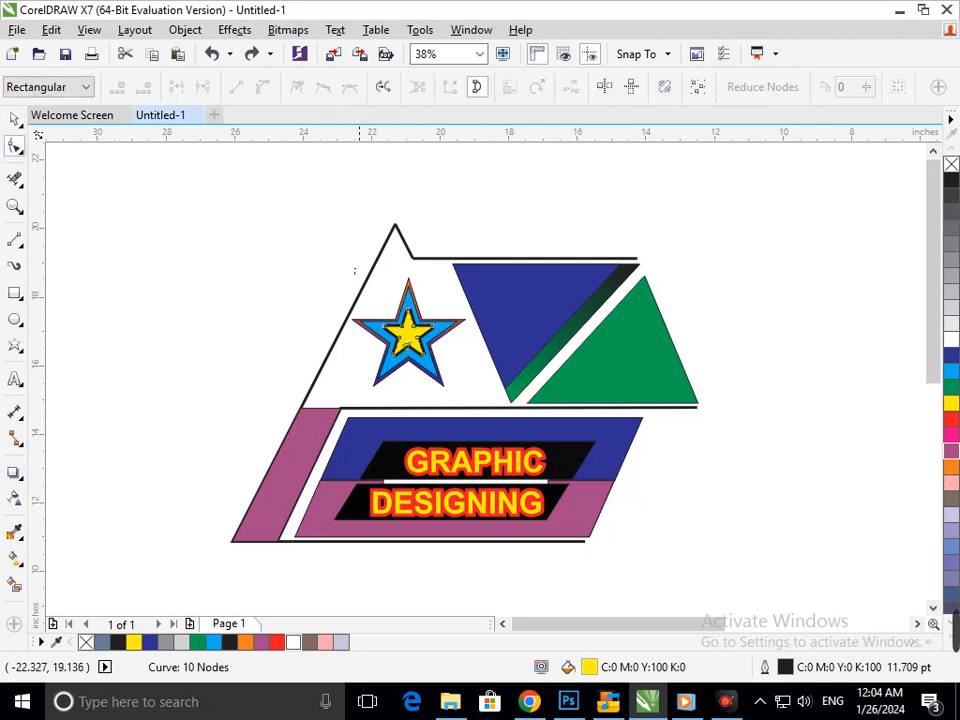
pyautogui.scroll(4, 403, 315)
pyautogui.moveTo(432, 300); pyautogui.dragTo(432, 311)
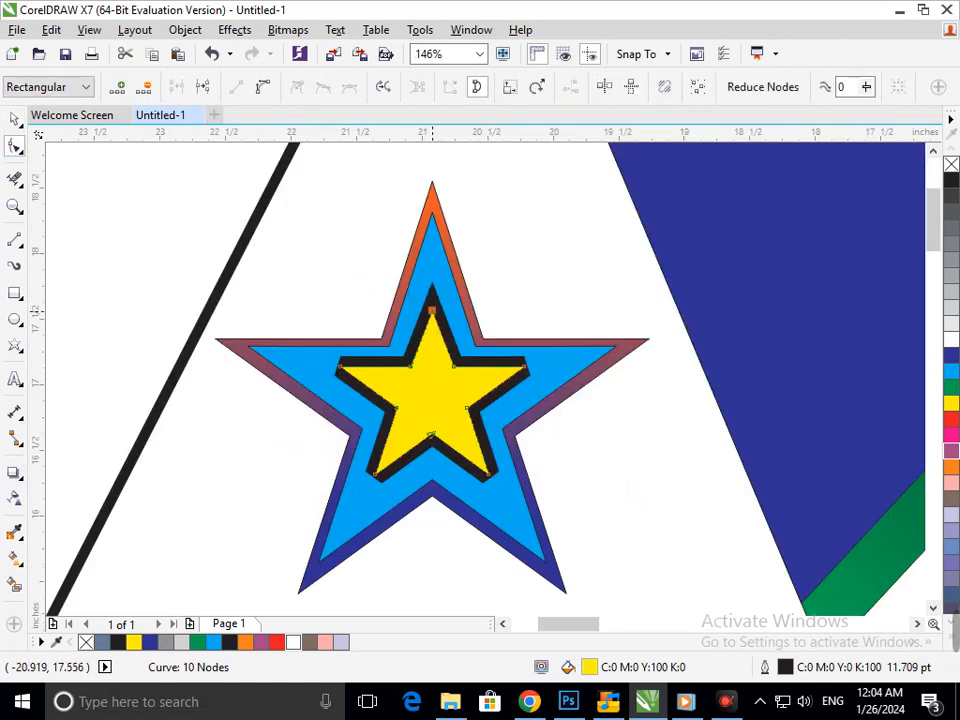
pyautogui.moveTo(524, 367); pyautogui.dragTo(484, 424)
pyautogui.hotkey('ctrl', 'z')
pyautogui.hotkey('ctrl', 'z')
pyautogui.moveTo(489, 474); pyautogui.dragTo(502, 496)
pyautogui.hotkey('ctrl', 'z')
pyautogui.hotkey('ctrl', 'z')
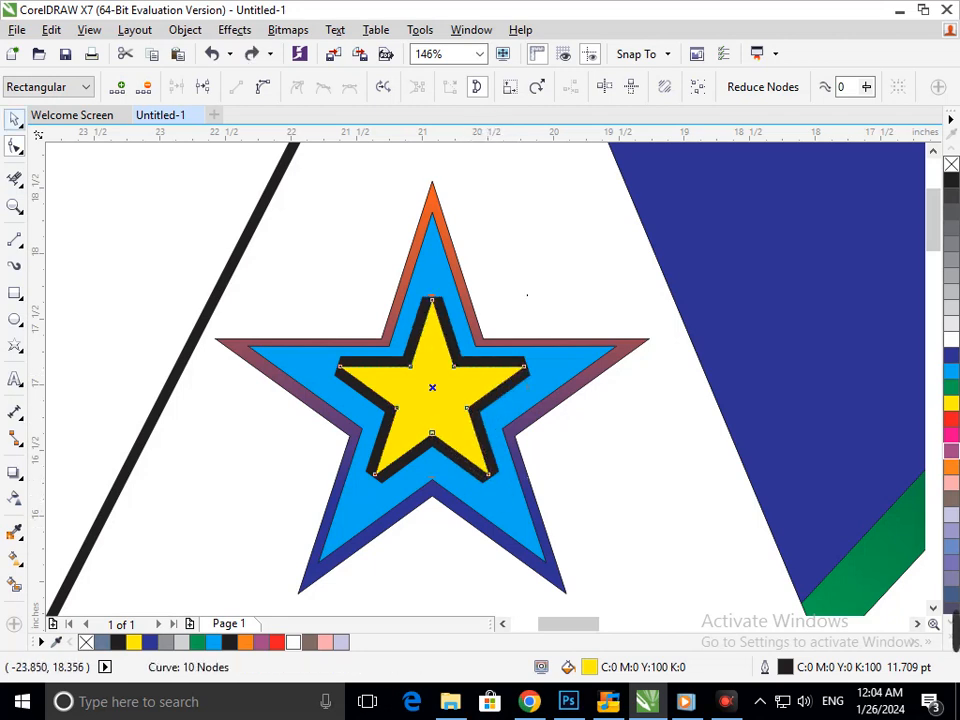
pyautogui.click(14, 119)
pyautogui.scroll(-3, 396, 313)
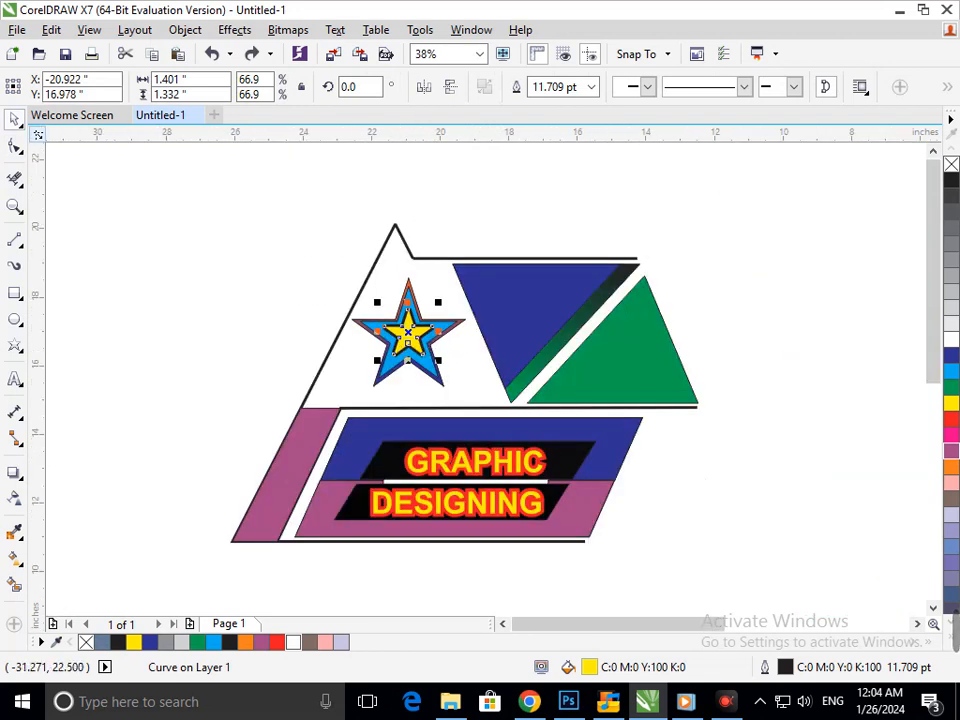
pyautogui.click(208, 248)
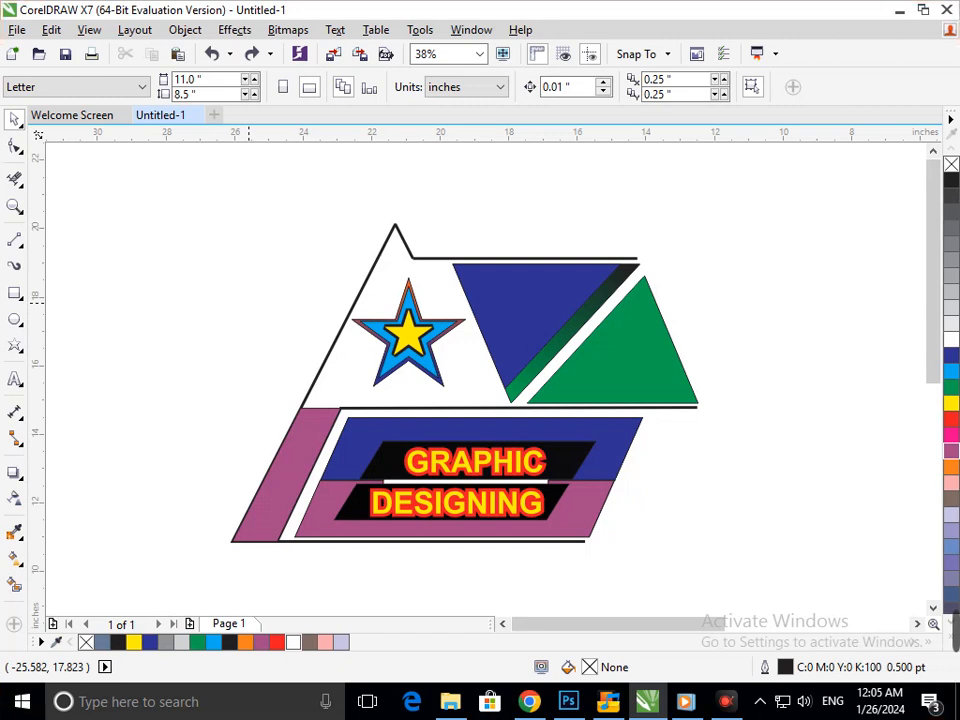
pyautogui.moveTo(685, 701)
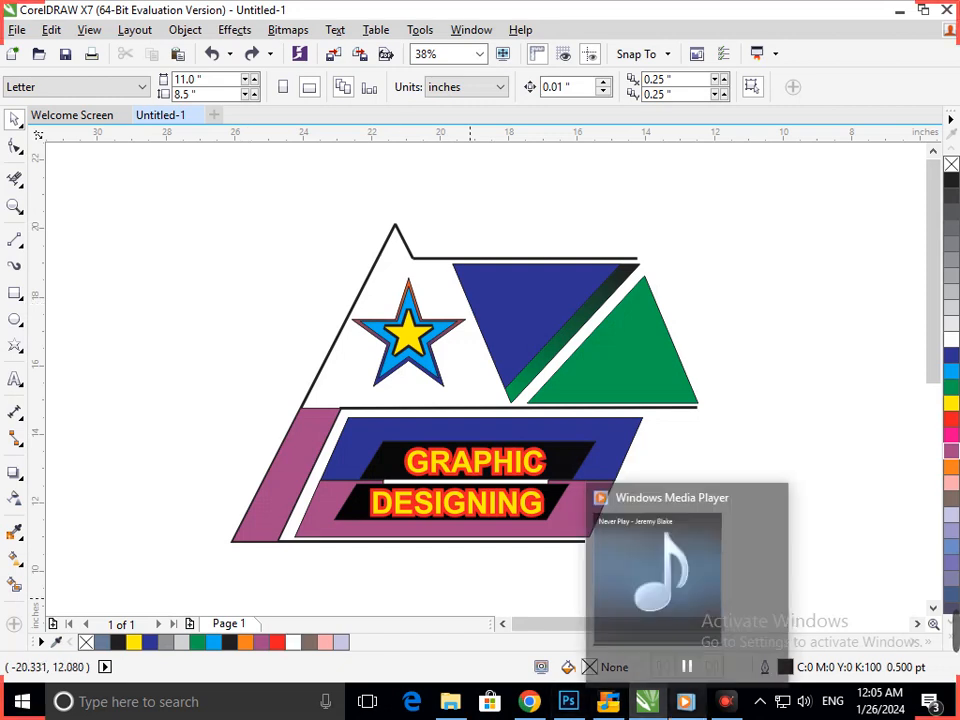